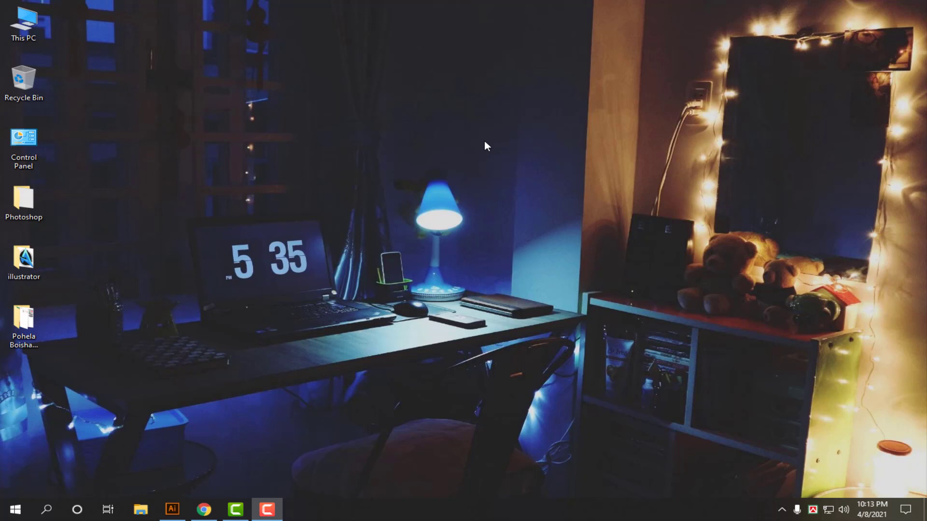
right_click(511, 108)
click(549, 137)
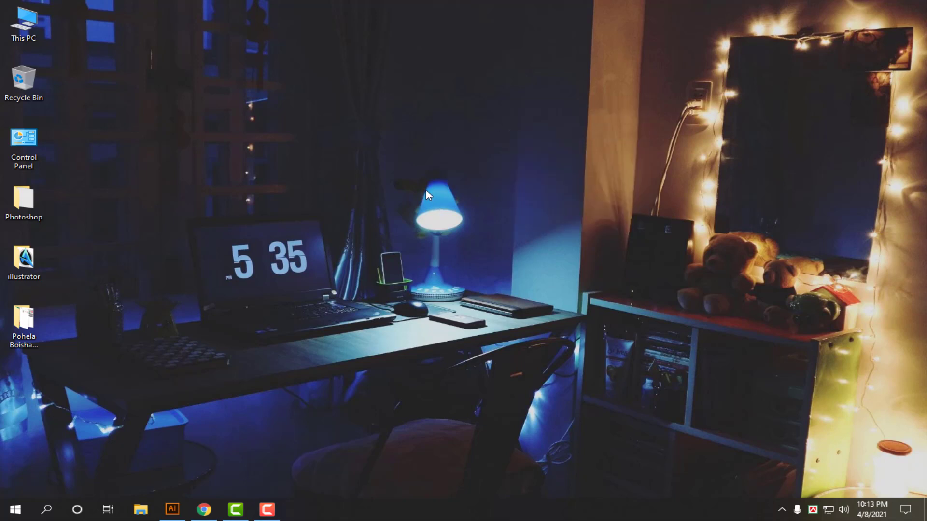
Step: Switch to Illustrator and open the Pohela Boishakh Banner Design file from the desktop's Pohela Boishakh Banner Design folder
click(172, 509)
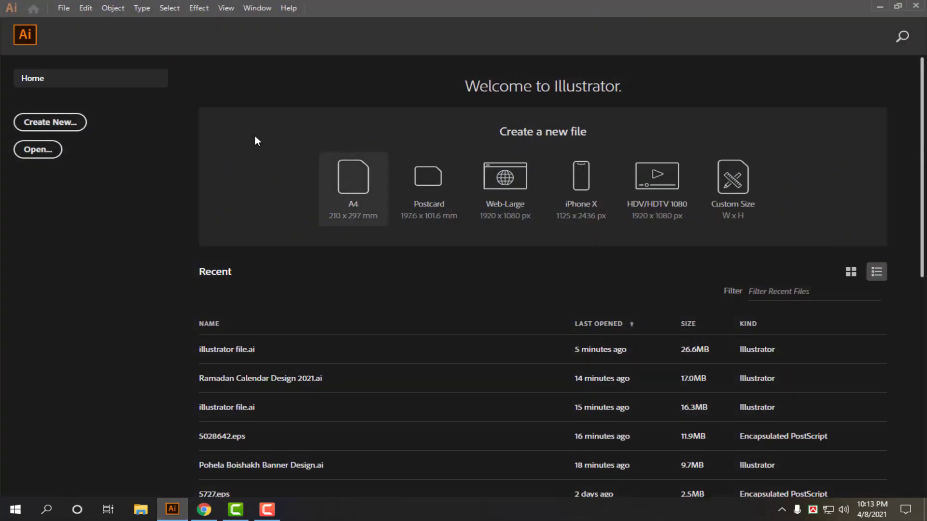
key(ctrl+o)
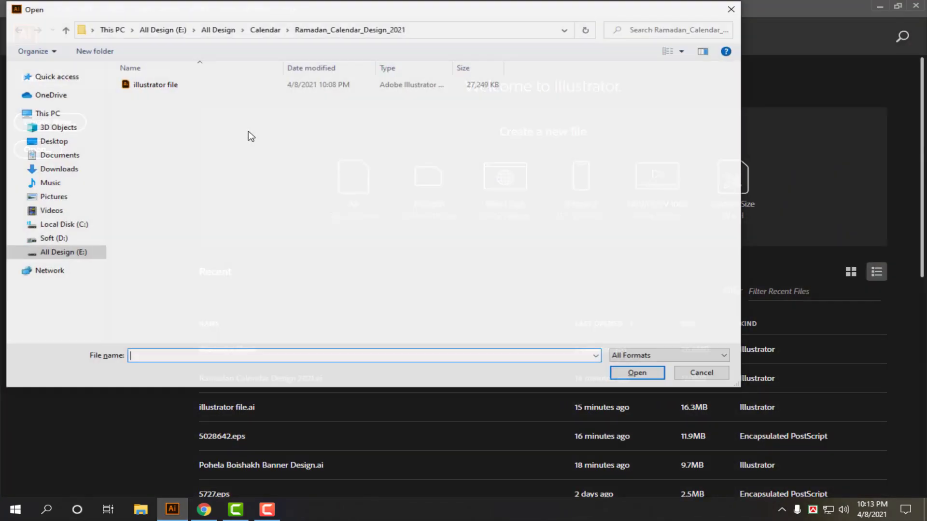
click(62, 129)
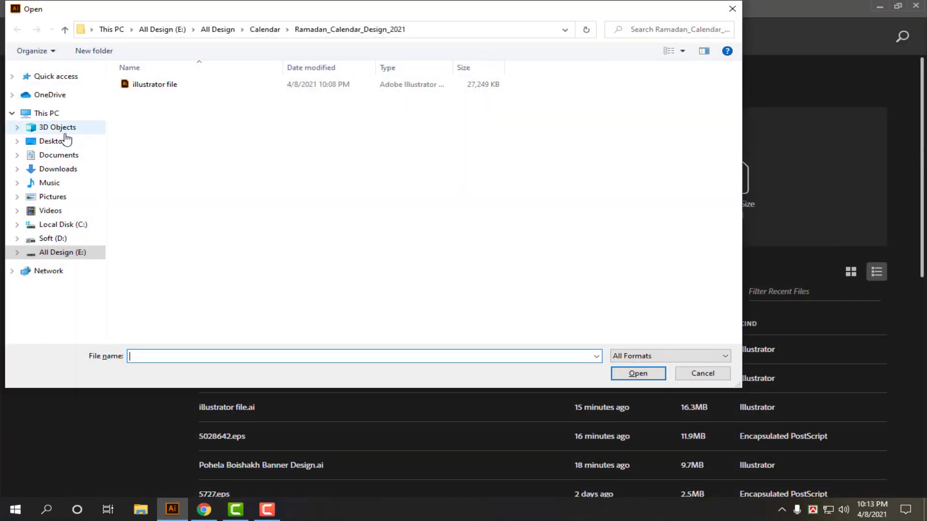
click(62, 141)
double_click(292, 135)
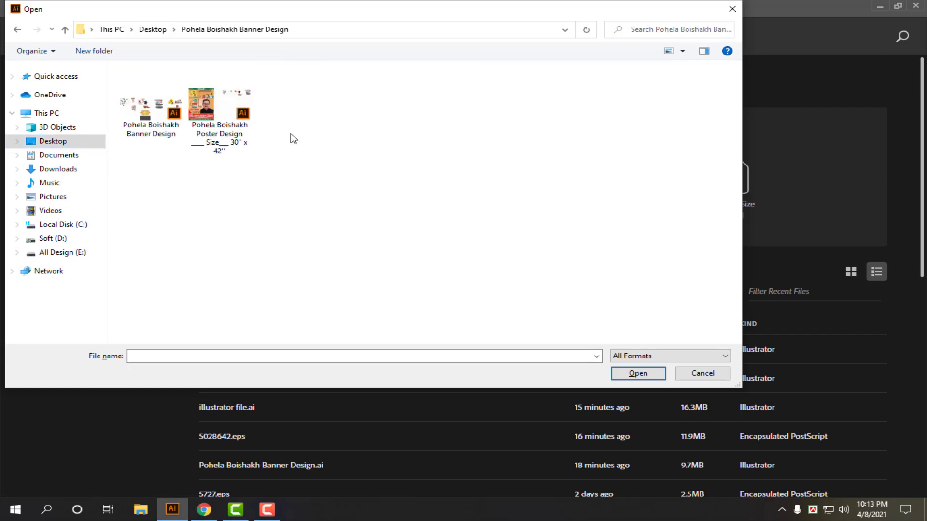
click(179, 130)
click(201, 123)
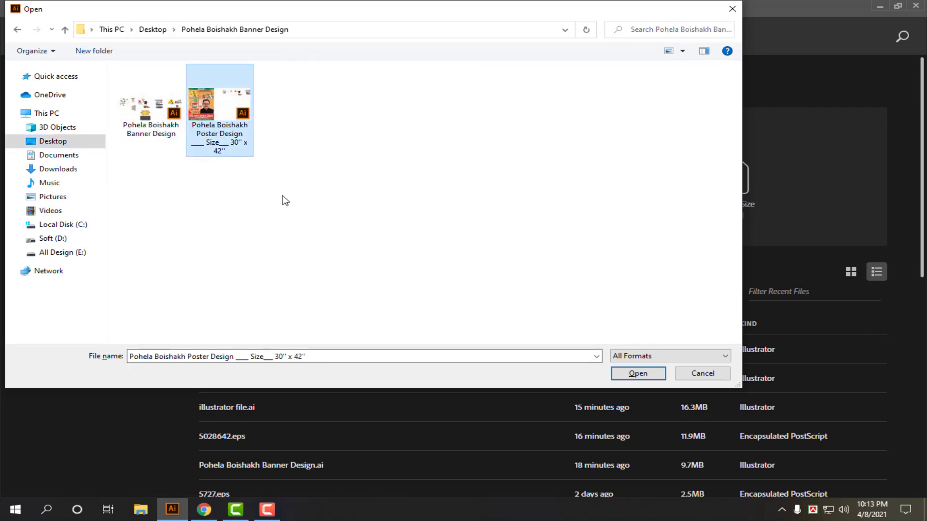
scroll(355, 199, up, 5)
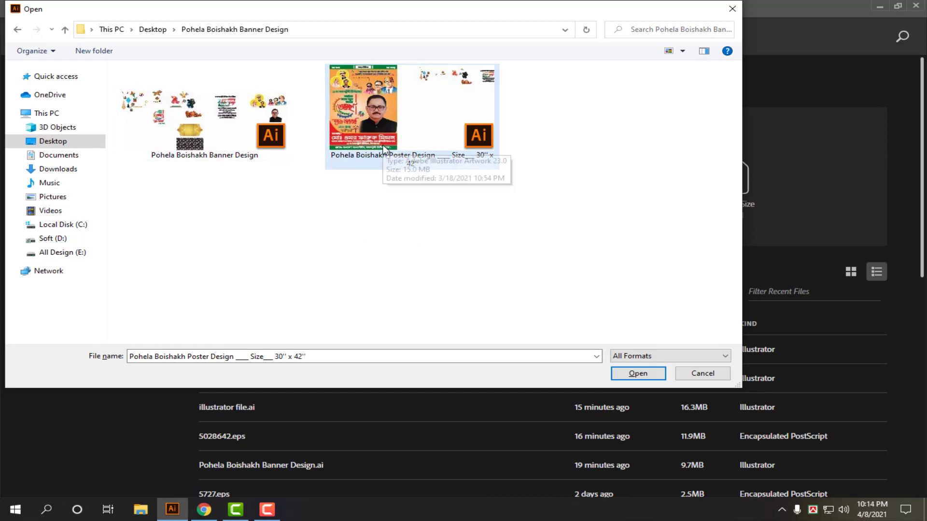
click(282, 154)
key(Return)
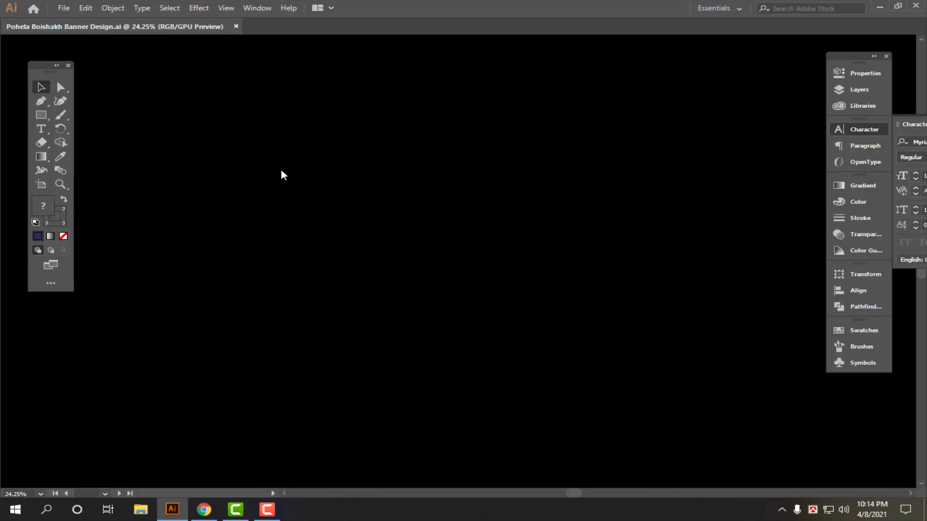
Step: Create a rectangle 96 in wide and 32 in high in the empty area below the existing artwork
key(ctrl+minus)
key(ctrl+minus)
key(ctrl+minus)
key(ctrl+minus)
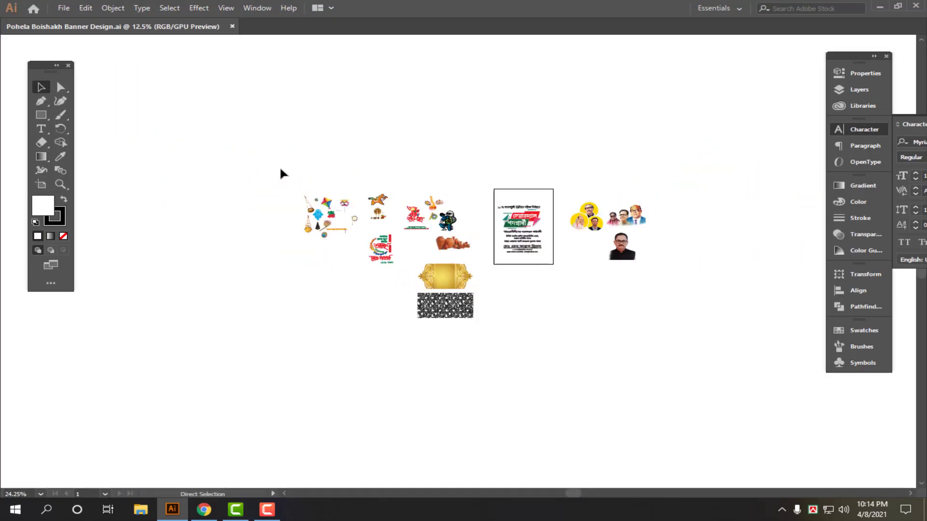
drag(465, 204, 455, 281)
drag(430, 251, 480, 154)
drag(404, 196, 490, 242)
drag(514, 349, 507, 236)
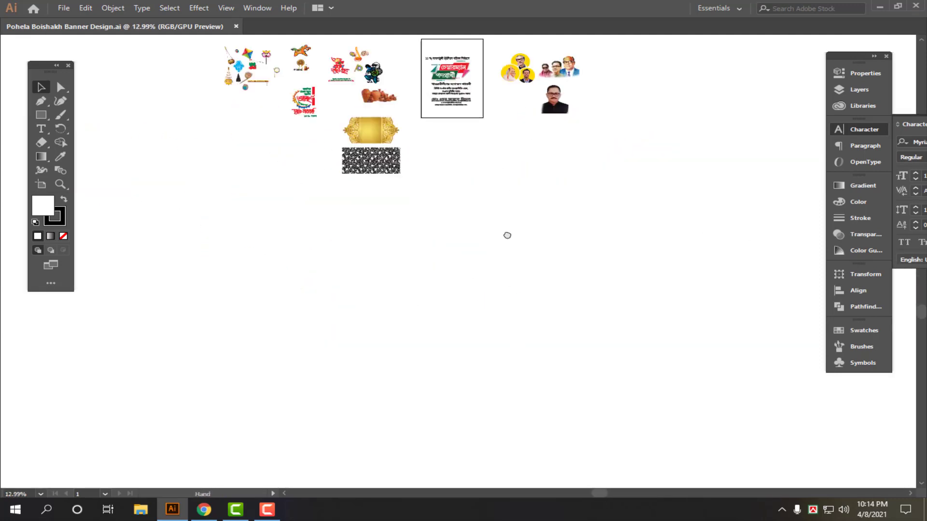
drag(421, 209, 473, 218)
key(m)
click(426, 270)
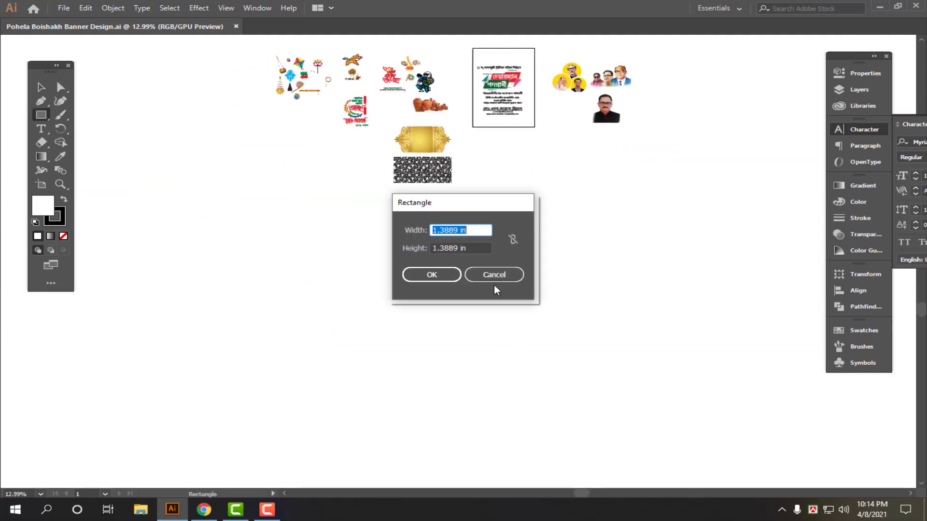
text(96)
key(Tab)
text(32)
key(Return)
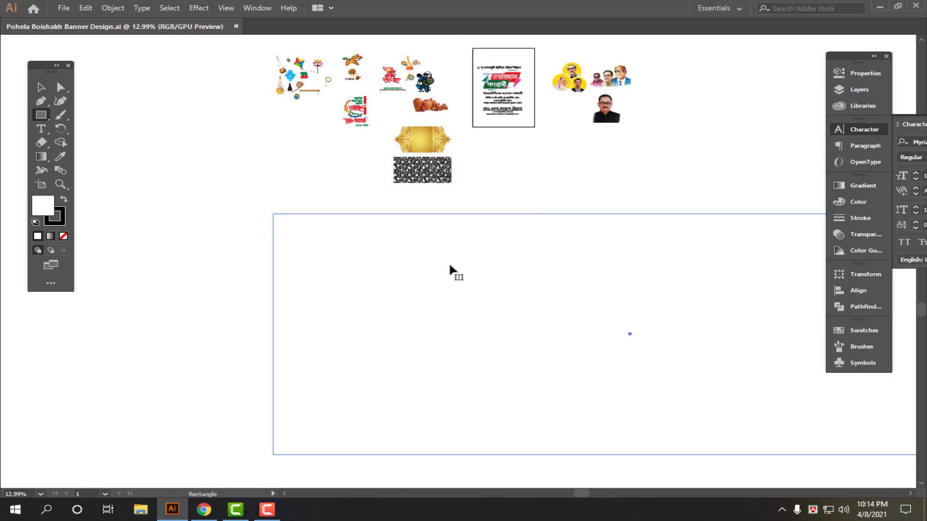
Step: Show the rulers and place a vertical and a horizontal guide through the centre of the large rectangle
key(v)
drag(363, 261, 466, 313)
drag(524, 279, 599, 330)
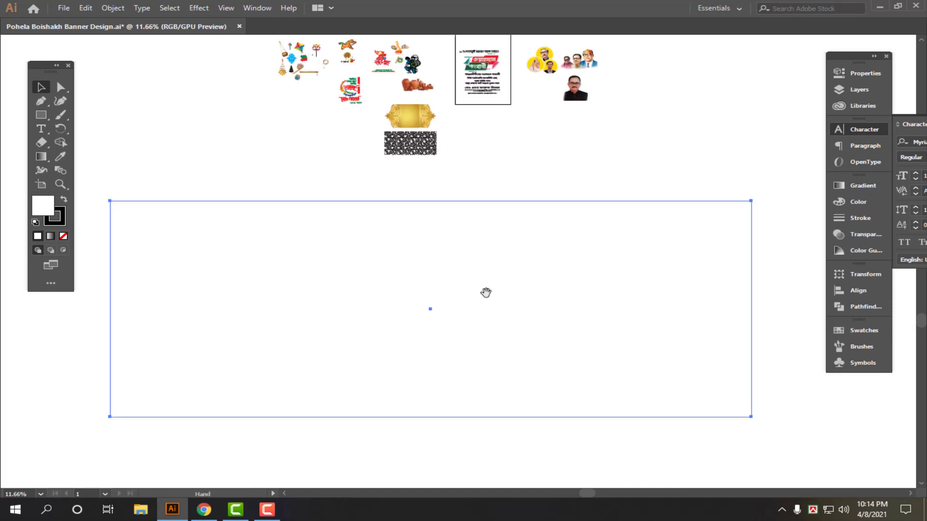
drag(471, 322, 491, 296)
scroll(351, 301, up, 1)
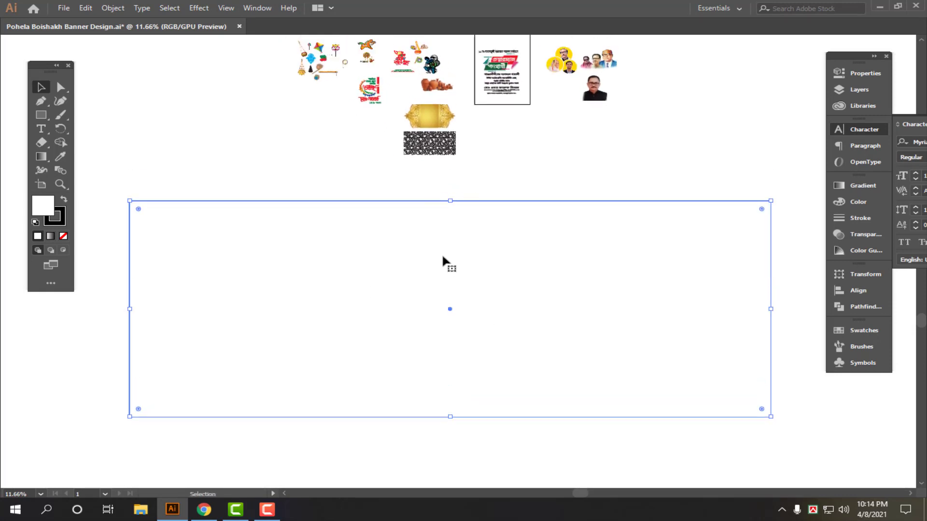
key(a)
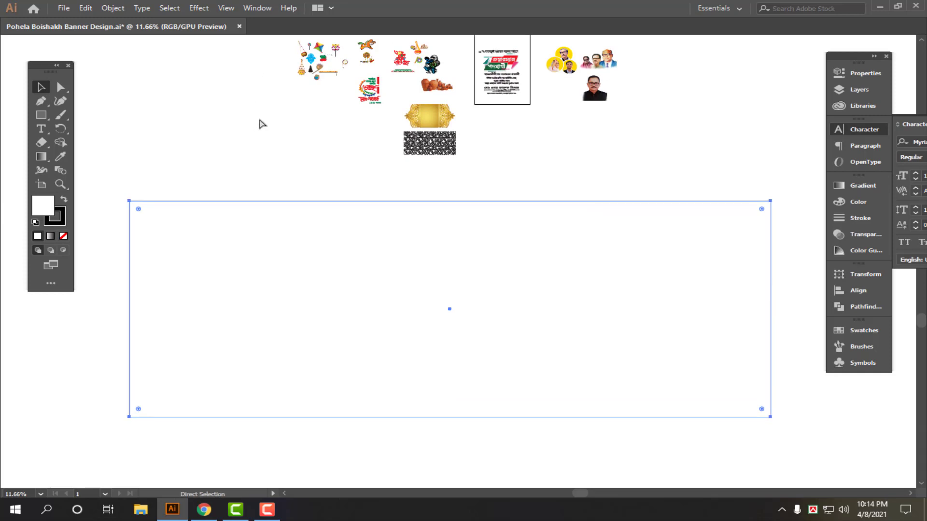
key(ctrl+r)
key(v)
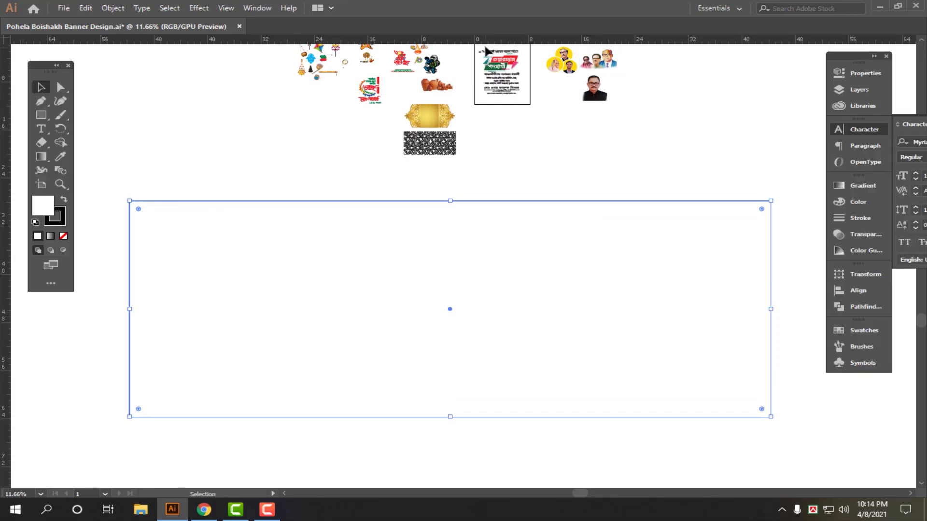
drag(12, 307, 449, 254)
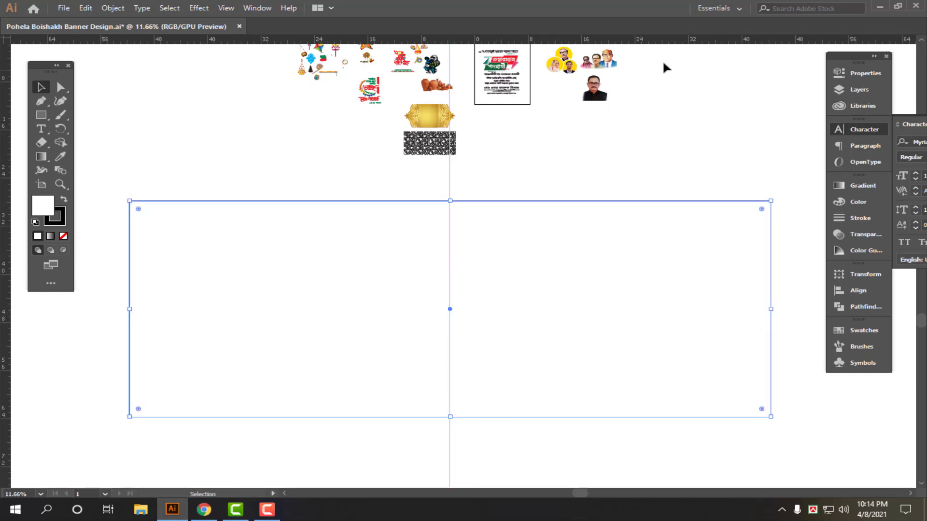
drag(698, 43, 668, 310)
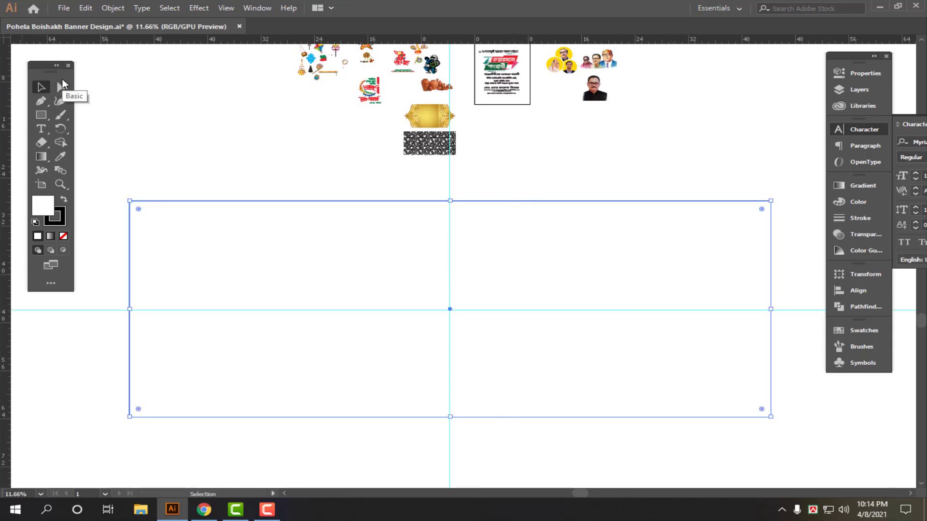
key(Tab)
key(Tab)
key(Tab)
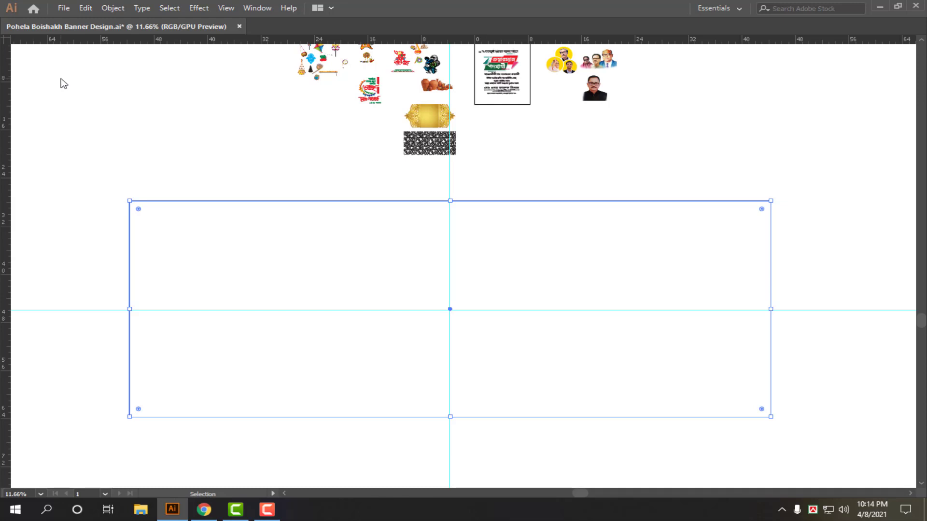
scroll(454, 268, up, 3)
drag(504, 272, 509, 285)
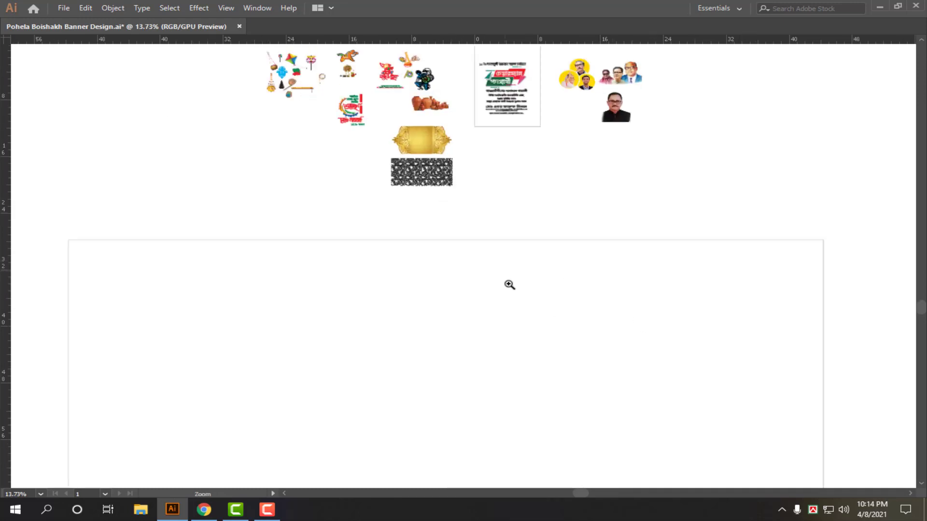
scroll(493, 251, down, 2)
key(Tab)
scroll(479, 227, down, 1)
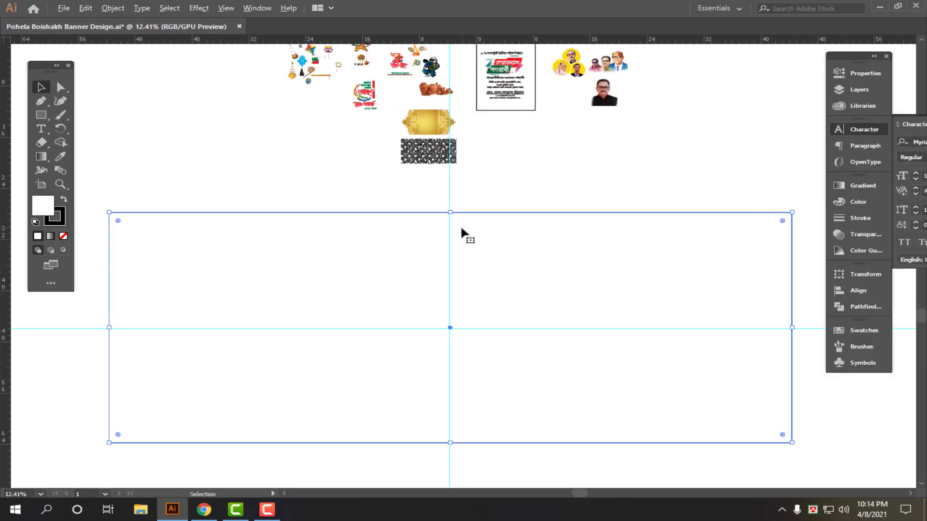
Step: Create an inner copy of the large rectangle with Offset Path, using an offset of -1 in and miter joins
key(alt+o)
key(p)
mouse_move(249, 275)
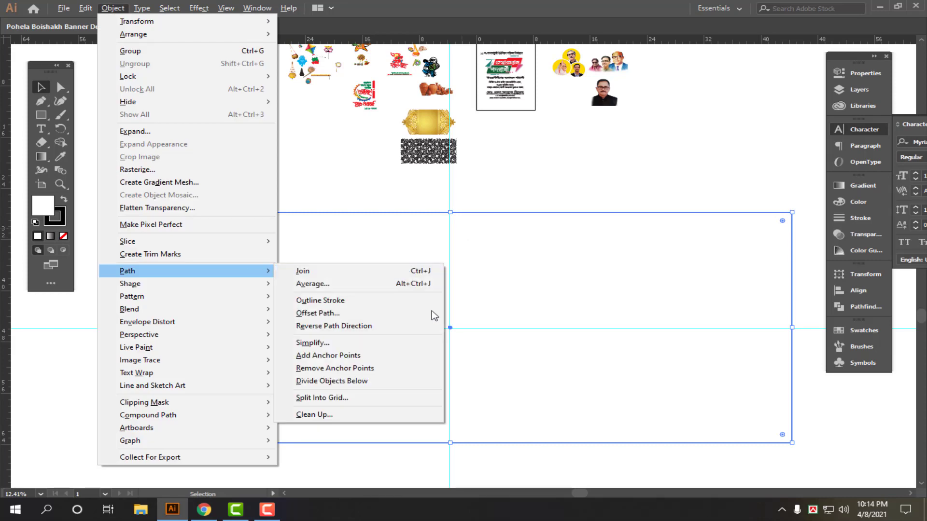
click(378, 313)
text(-1)
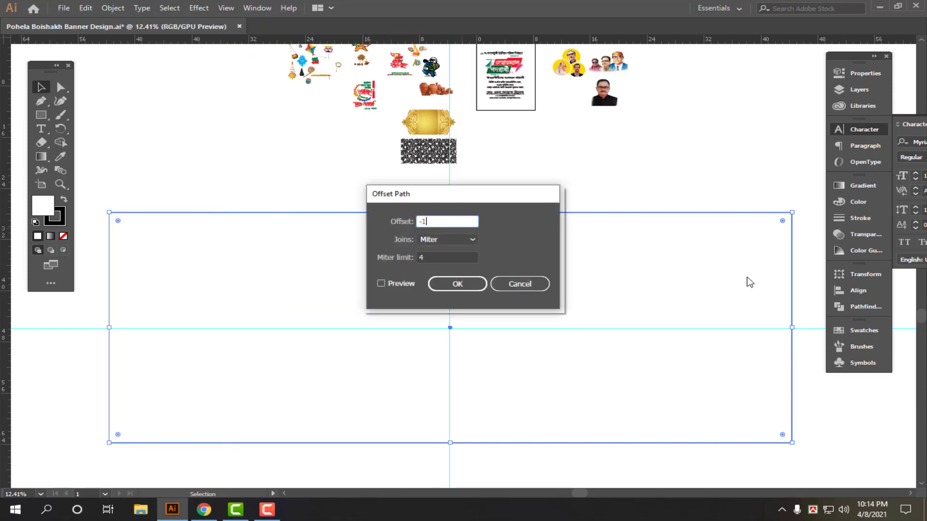
key(Return)
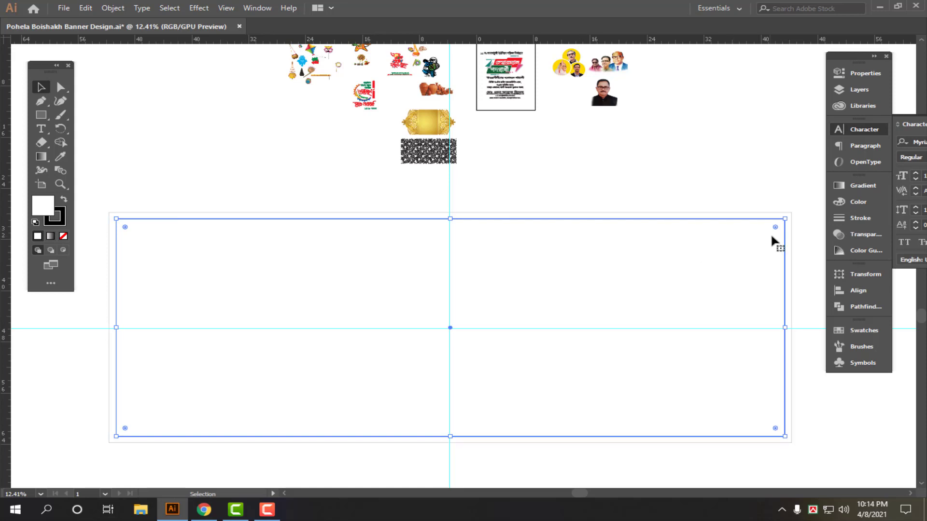
Step: Round all four corners of the inner offset rectangle
key(a)
key(v)
key(a)
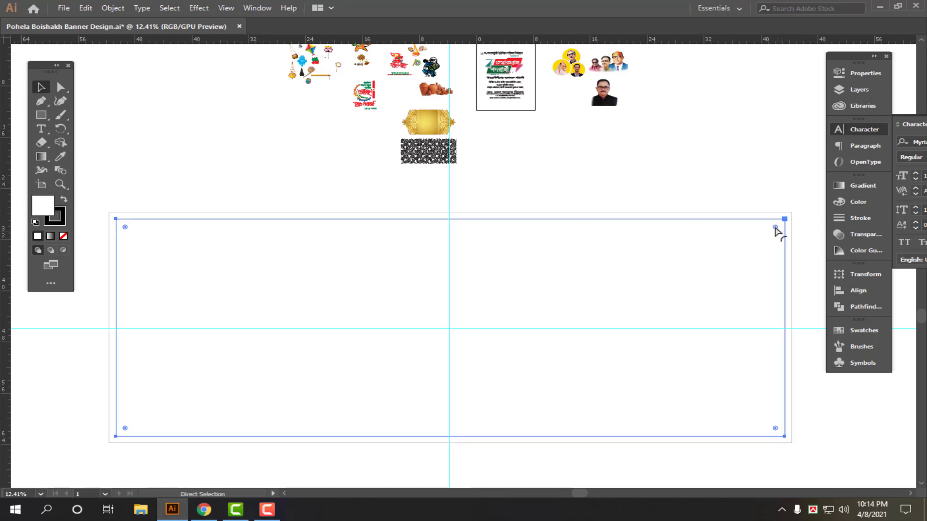
mouse_move(775, 226)
mouse_down()
mouse_move(767, 235)
mouse_move(805, 311)
mouse_up()
Step: Give both rectangles a black fill with no stroke, and switch the colour sliders to CMYK
key(v)
drag(638, 172, 680, 292)
click(65, 200)
click(58, 220)
click(63, 236)
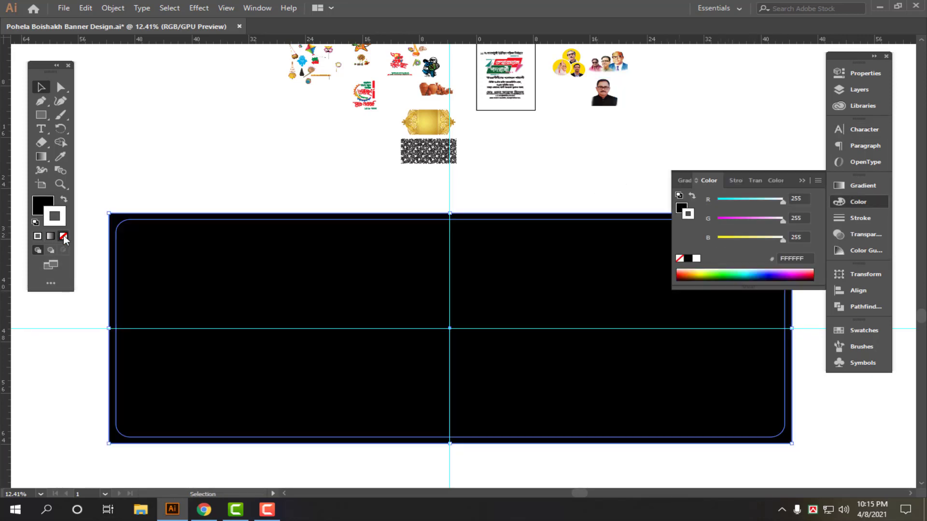
click(681, 208)
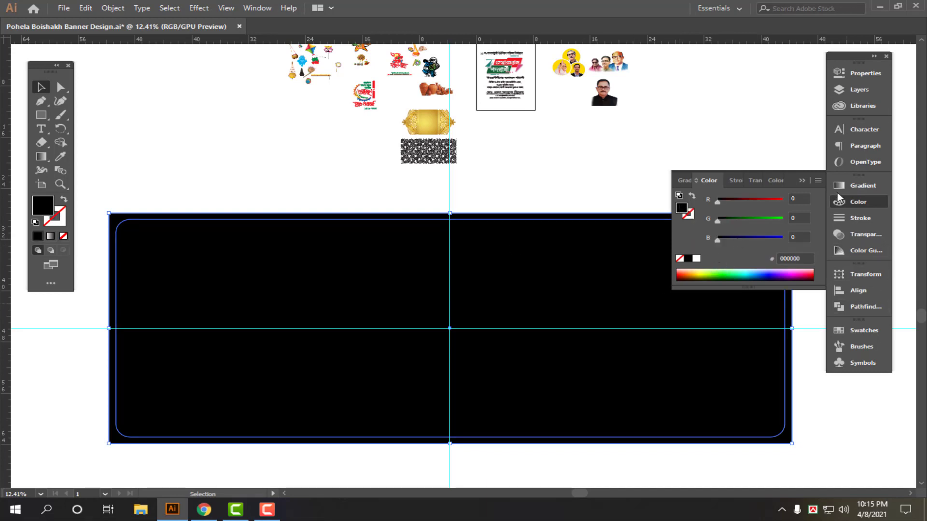
click(818, 180)
click(760, 235)
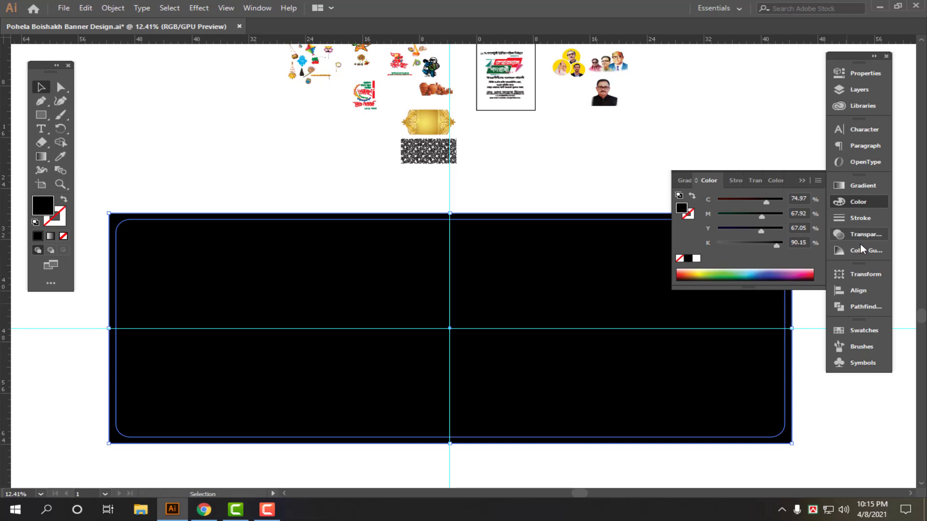
Step: Divide the two overlapping rectangles with Pathfinder, and ungroup the pieces to select the inner rounded one
click(864, 307)
click(690, 331)
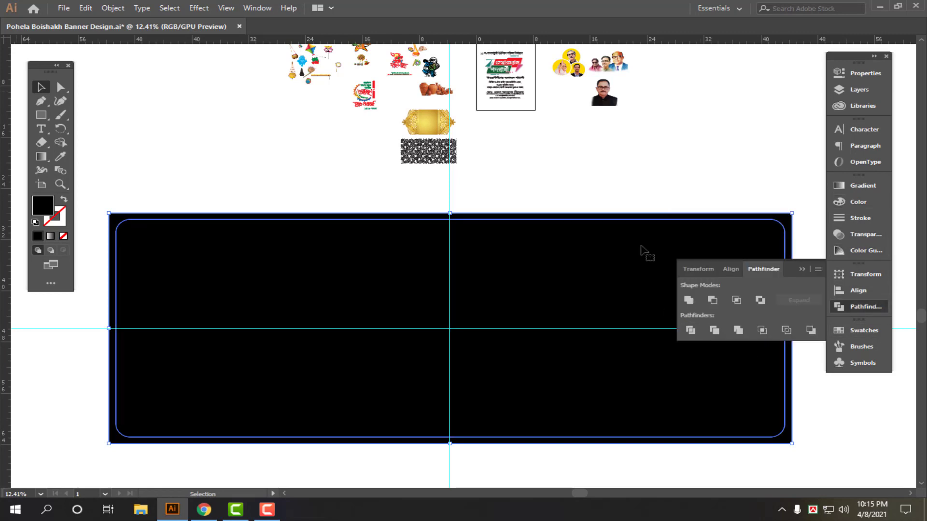
right_click(644, 251)
click(690, 252)
click(509, 308)
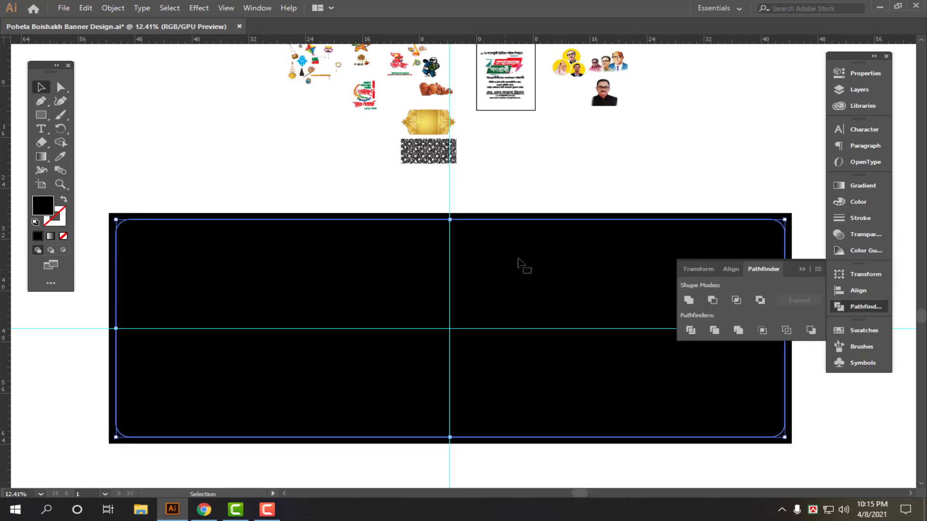
key(Delete)
click(599, 217)
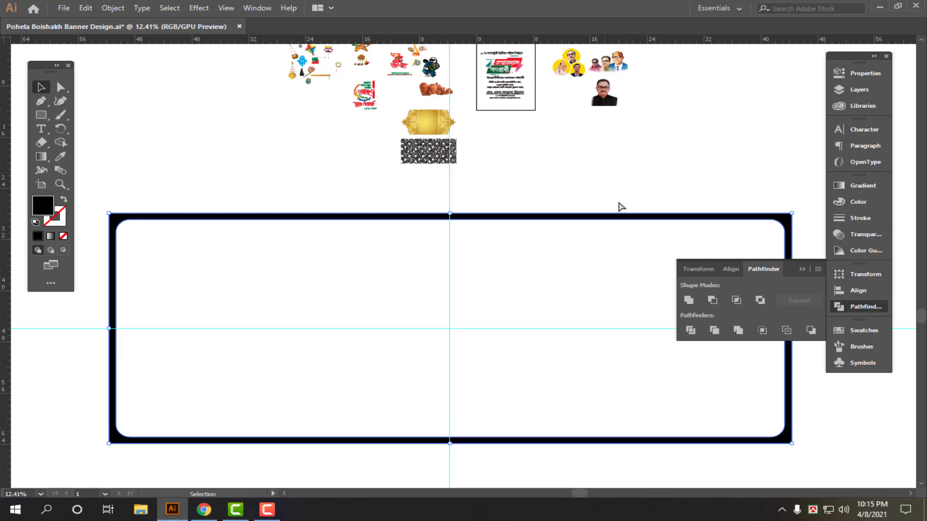
key(ctrl+z)
Step: Give the inner rounded rectangle no fill and a white stroke with a weight of 16 pt
click(63, 199)
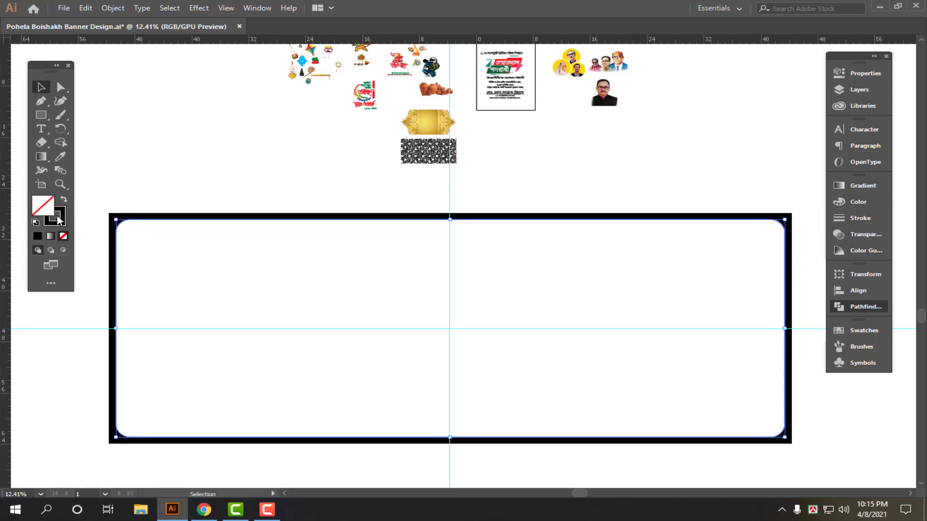
click(858, 202)
click(697, 259)
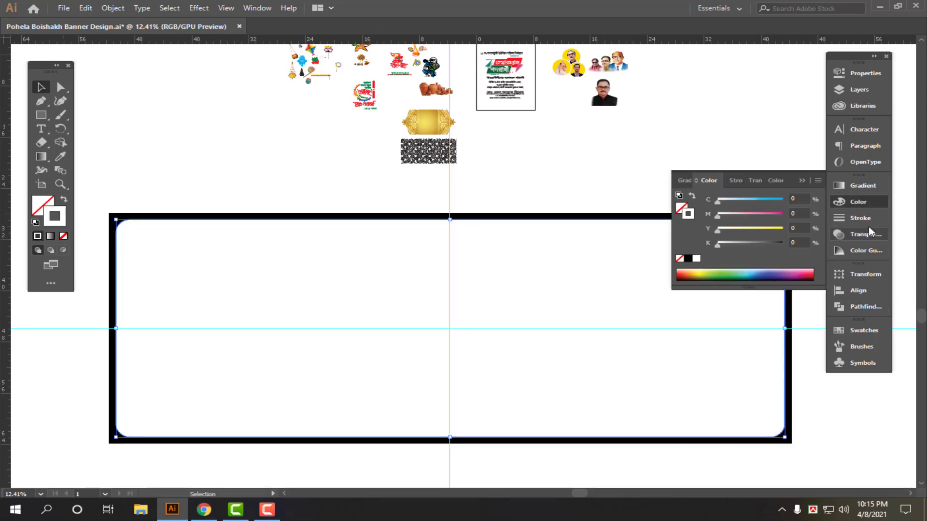
click(861, 218)
click(754, 198)
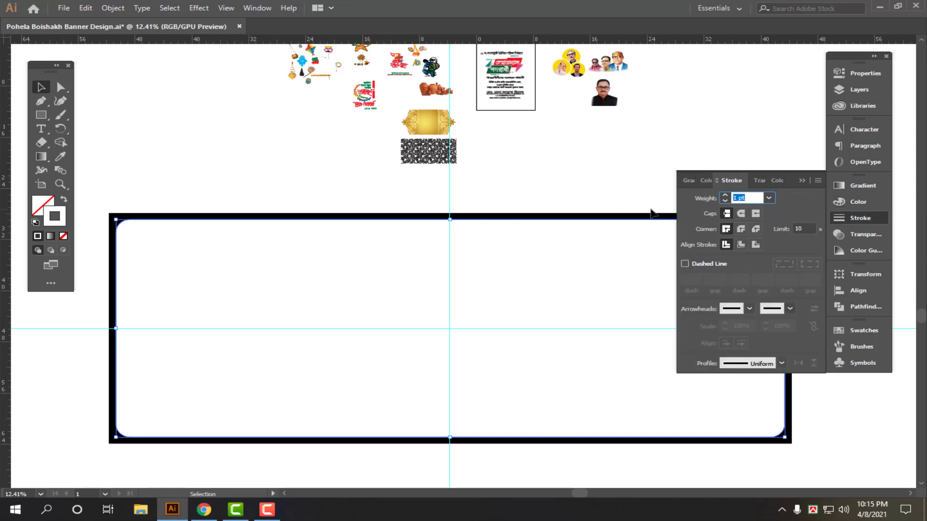
text(16)
key(Return)
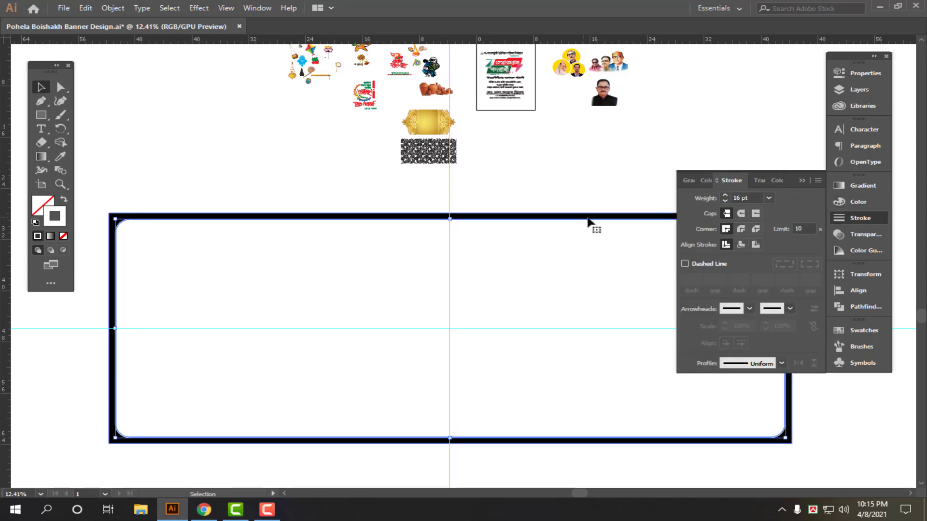
Step: Fill the outer frame with cyan at C 100, M 0, Y 0, K 0
click(594, 215)
click(863, 203)
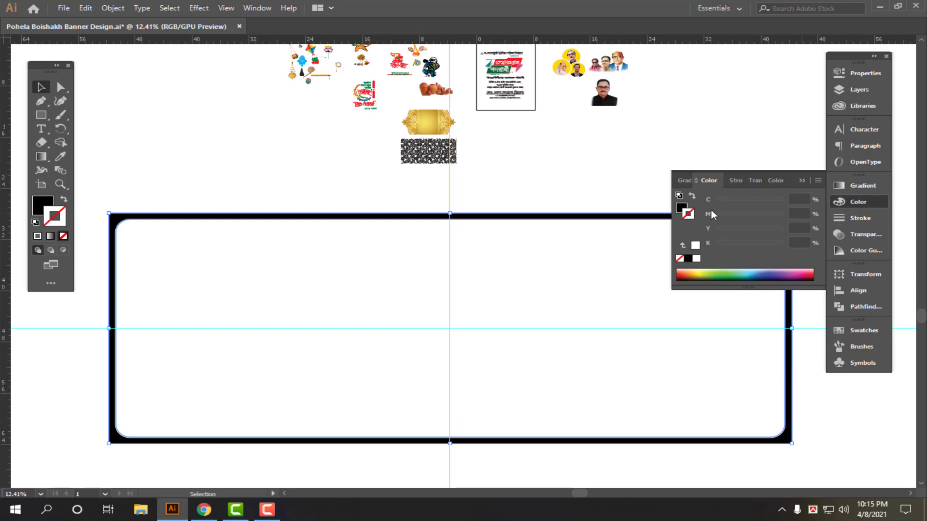
click(681, 208)
click(696, 259)
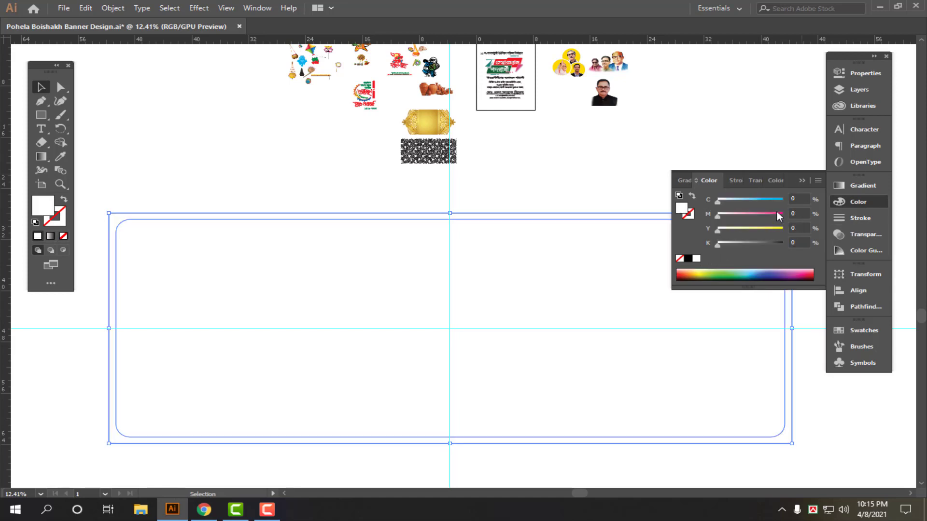
drag(772, 201, 785, 201)
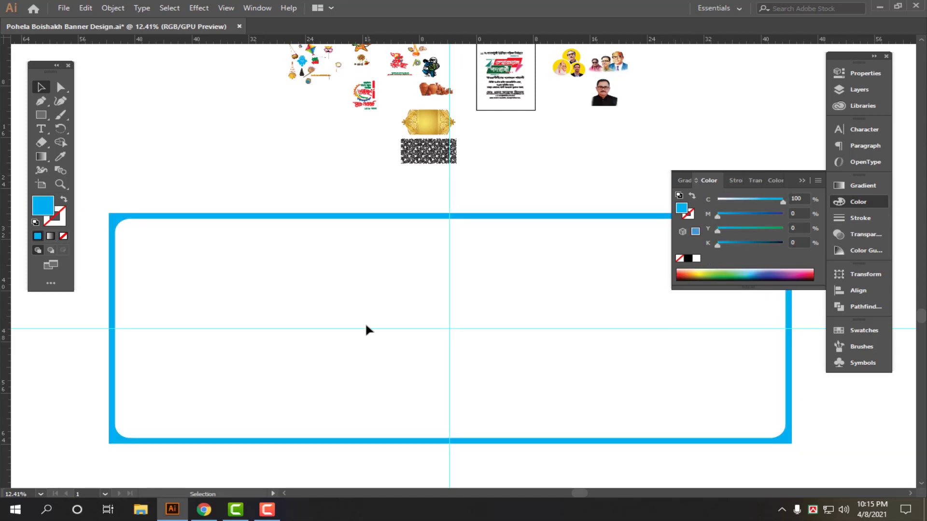
drag(415, 294, 376, 298)
drag(423, 330, 402, 326)
drag(388, 273, 402, 279)
drag(485, 283, 455, 284)
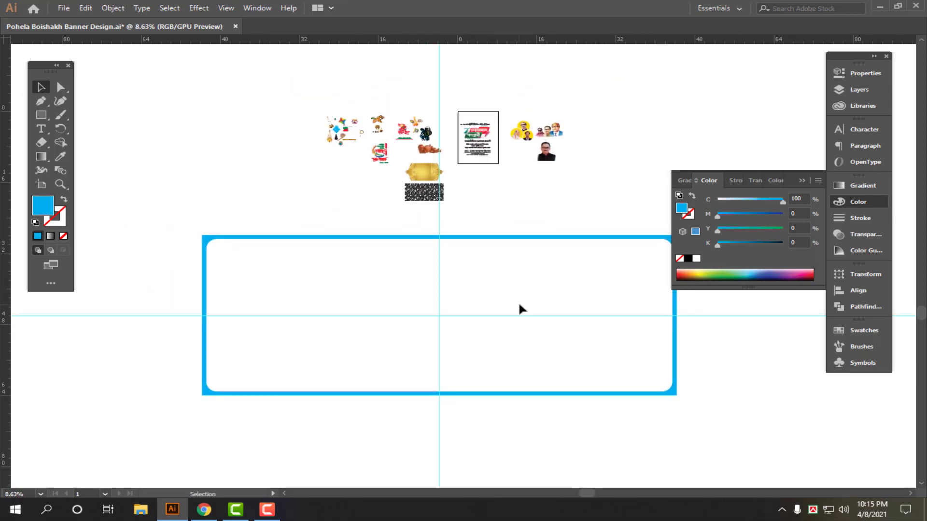
Step: Select the cyan frame together with its white outline and lock them
drag(402, 297, 418, 304)
drag(307, 219, 335, 247)
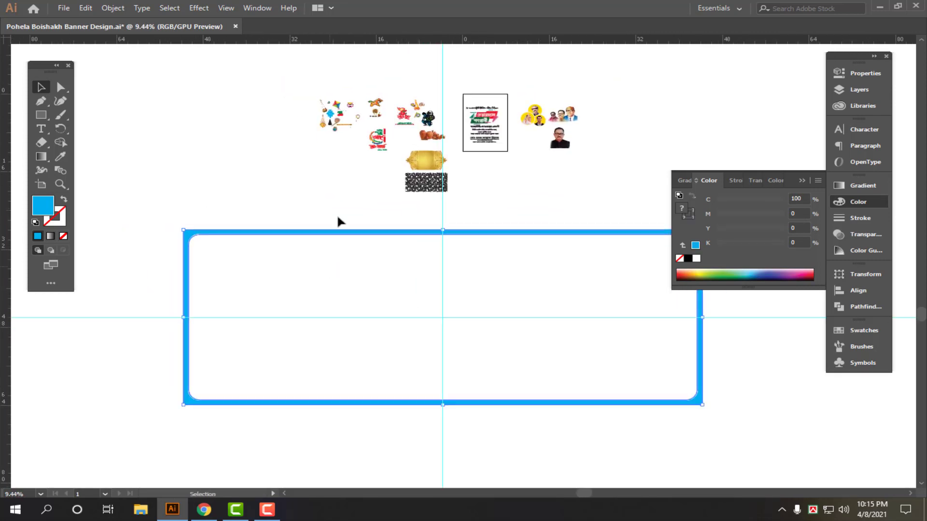
key(ctrl+2)
drag(222, 273, 243, 282)
Step: Draw a rectangle over the frame's left half, behind the white outline, and fill it red with M 100 and Y 100
key(m)
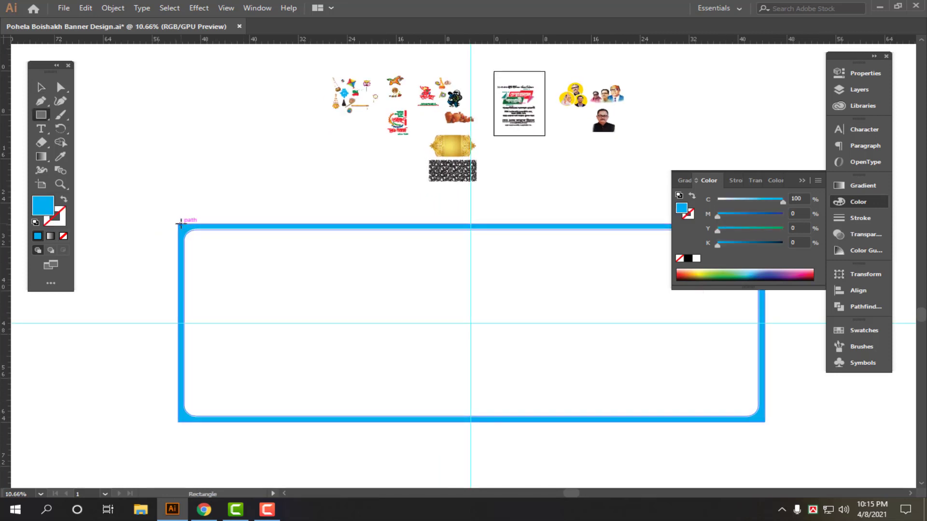
drag(178, 226, 469, 419)
key(v)
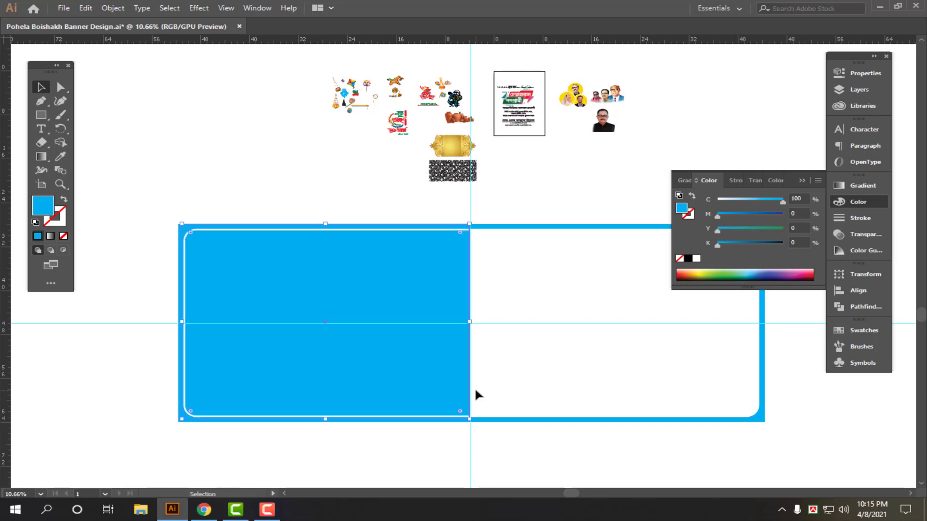
click(696, 258)
click(783, 229)
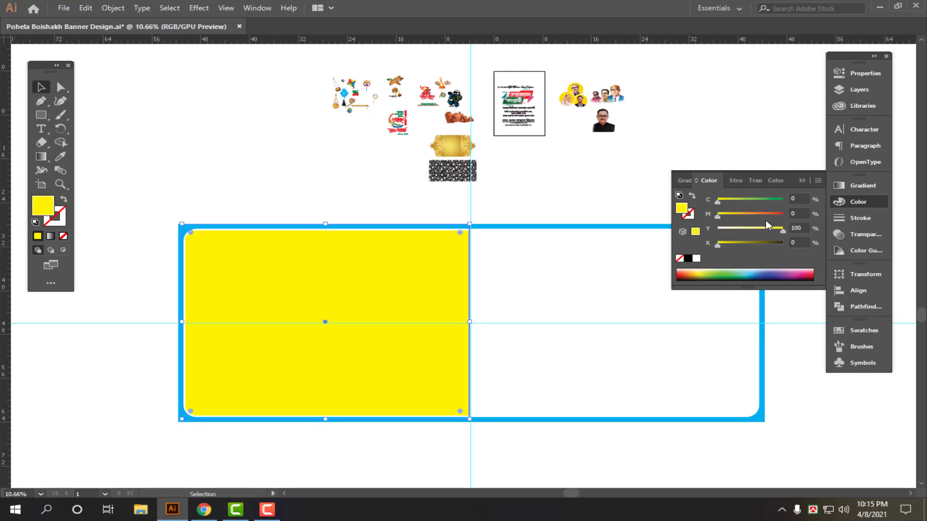
click(783, 214)
click(606, 289)
Step: Extend the red rectangle's right edge to the vertical centre guide
drag(453, 310, 569, 348)
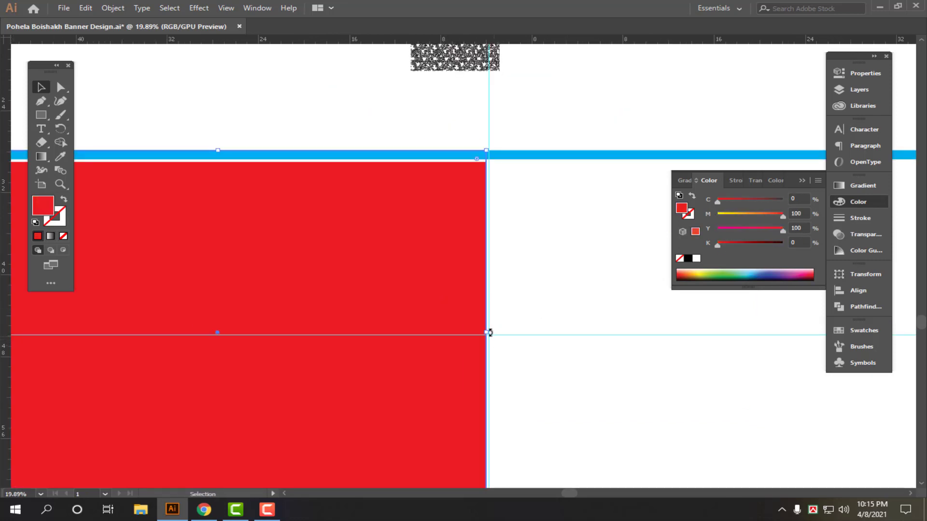
drag(487, 333, 489, 333)
drag(546, 313, 363, 308)
drag(452, 356, 362, 379)
click(549, 261)
Step: Select the two Bangla New Year greeting designs among the artwork above the banner and copy them
drag(503, 314, 550, 335)
drag(503, 179, 538, 192)
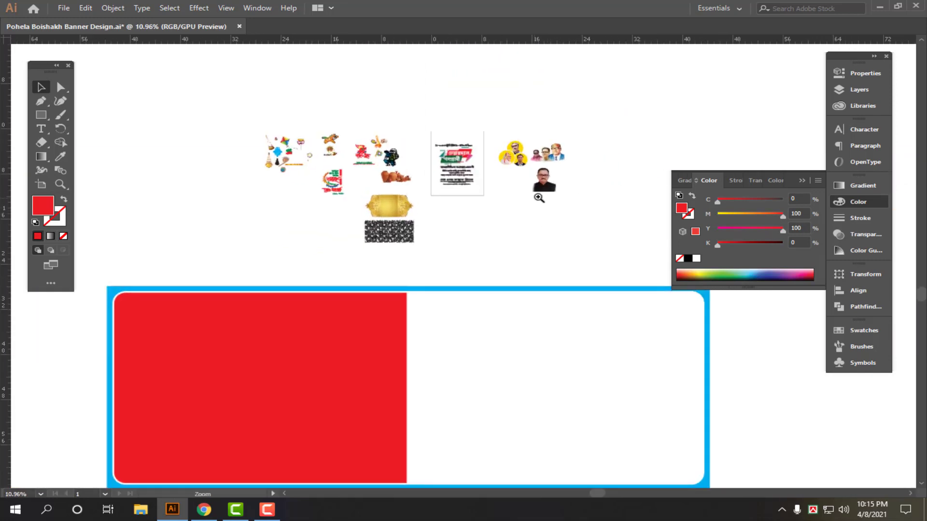
drag(589, 110, 487, 261)
click(486, 262)
scroll(486, 254, down, 3)
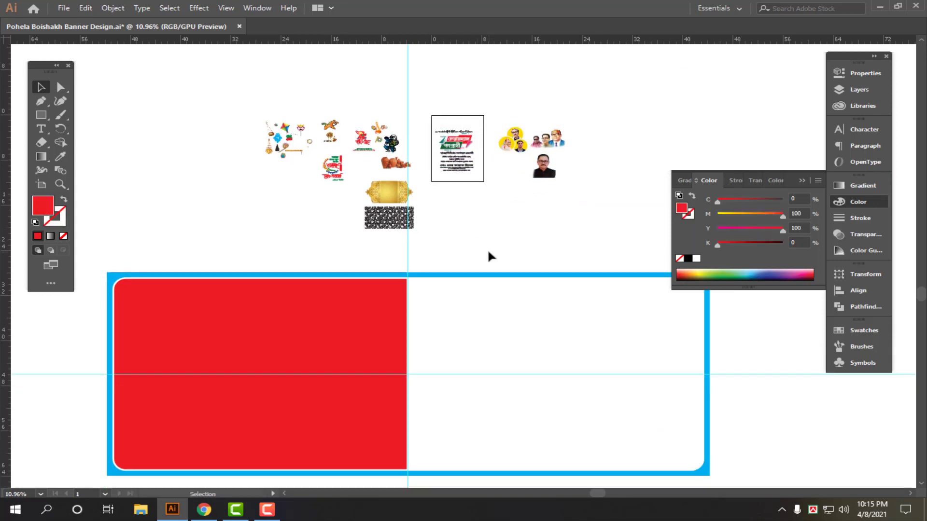
drag(306, 194, 333, 204)
drag(437, 166, 505, 211)
drag(471, 120, 601, 221)
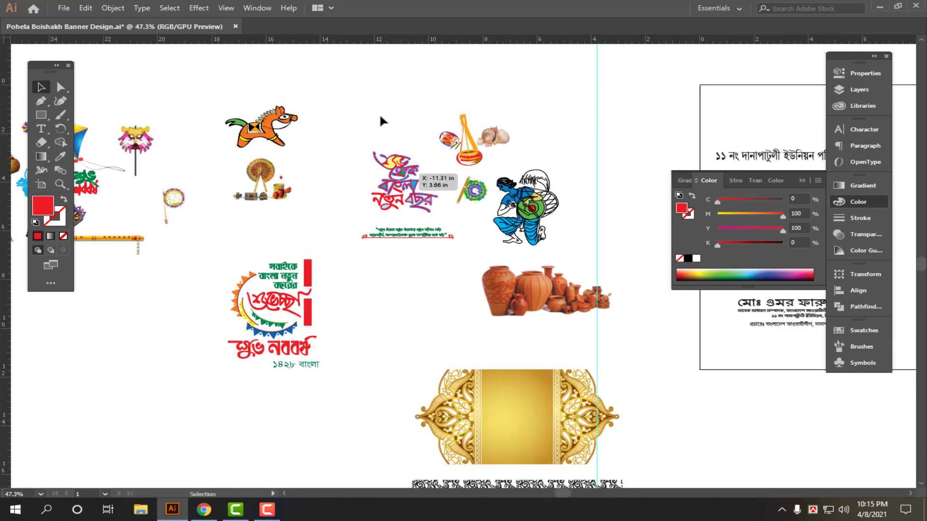
drag(379, 113, 428, 277)
drag(350, 408, 324, 317)
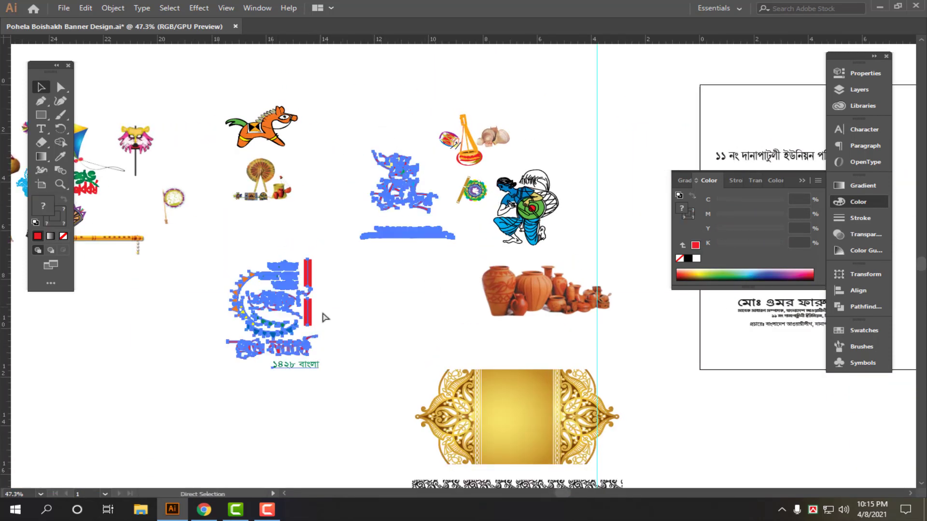
key(ctrl+c)
Step: Paste the copied greeting designs onto the white right half of the banner
drag(434, 278, 185, 260)
drag(304, 392, 354, 122)
drag(289, 317, 327, 332)
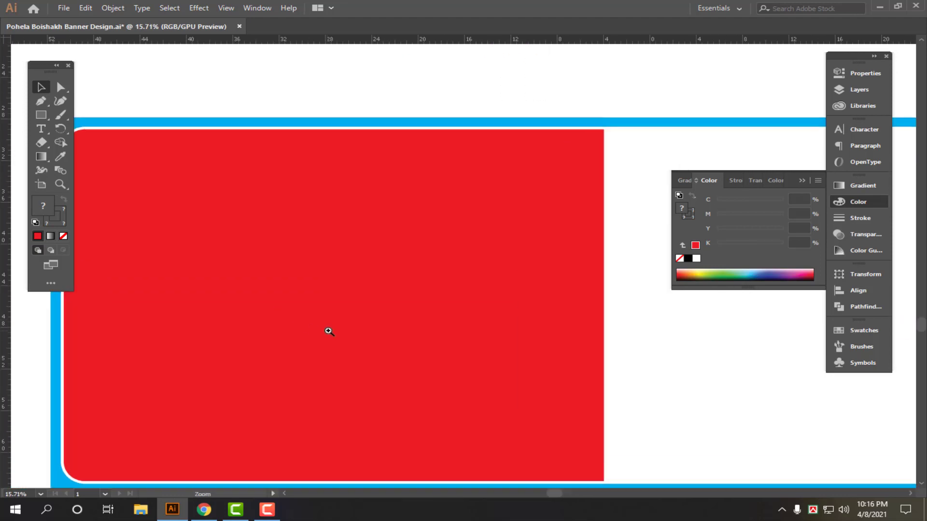
key(ctrl+v)
drag(460, 311, 460, 443)
drag(452, 375, 545, 314)
drag(518, 244, 481, 246)
click(563, 263)
drag(414, 198, 453, 222)
Step: Move the four-line greeting lettering away from its tagline, into the upper part of the white half near the centre guide
click(660, 274)
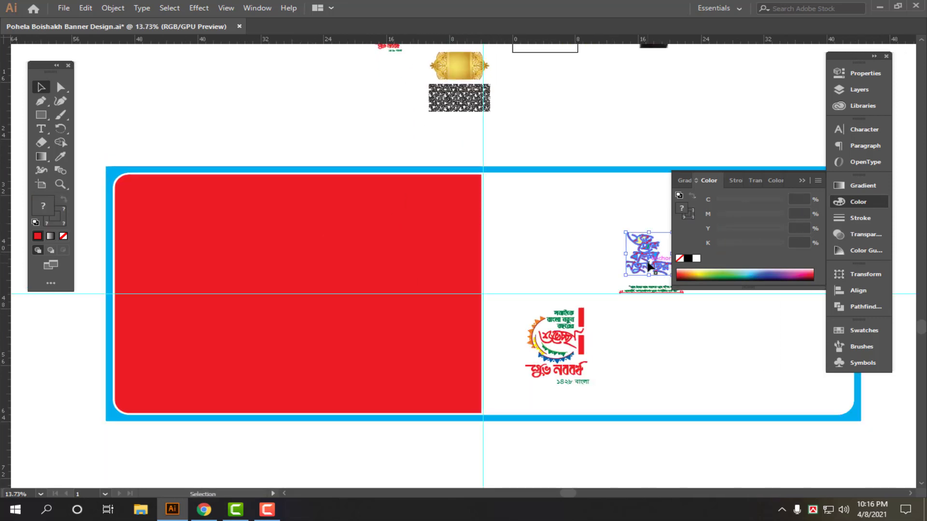
drag(629, 259, 567, 229)
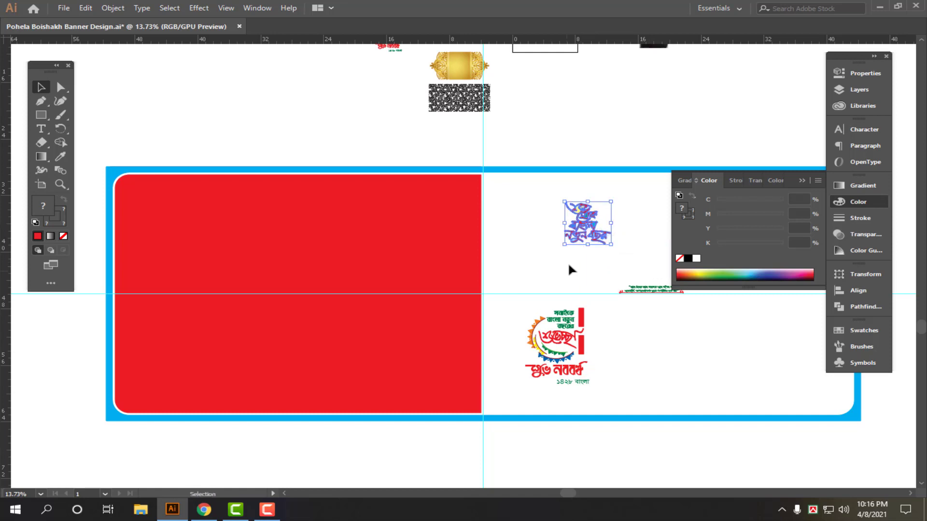
click(336, 226)
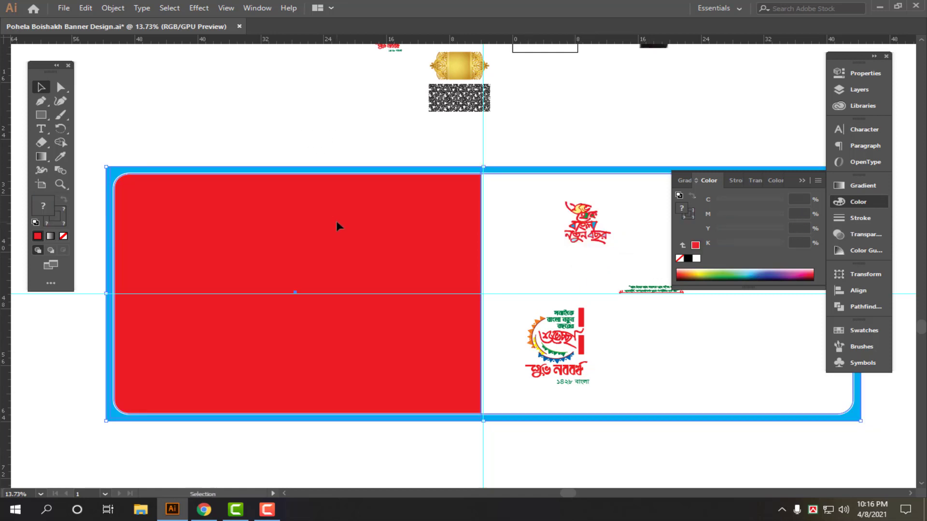
click(590, 241)
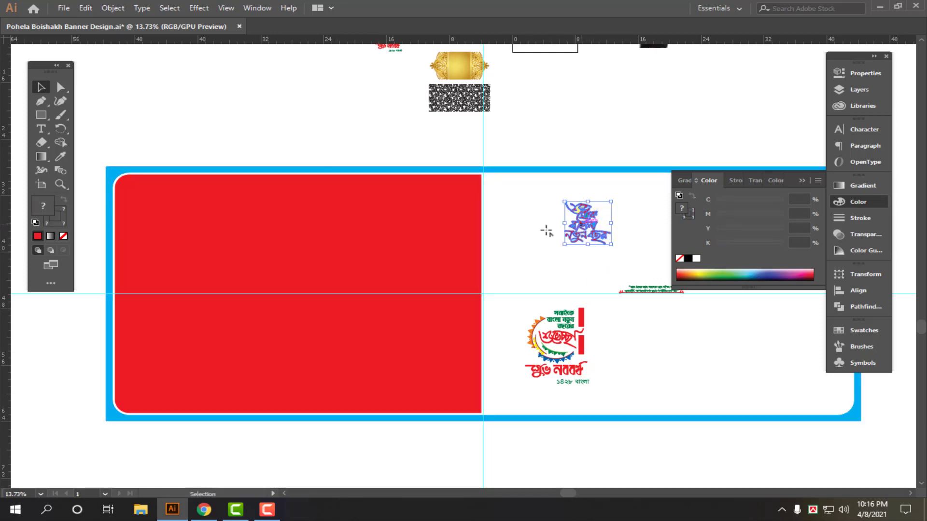
drag(583, 223, 533, 224)
Step: Ungroup the four-line greeting lettering
drag(549, 188, 753, 386)
right_click(606, 257)
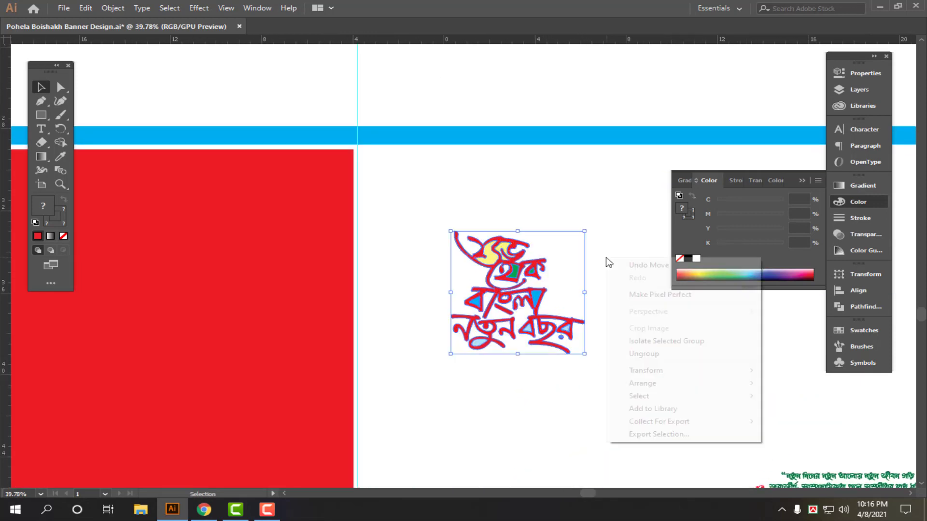
click(647, 354)
click(581, 229)
drag(542, 246, 584, 303)
click(531, 265)
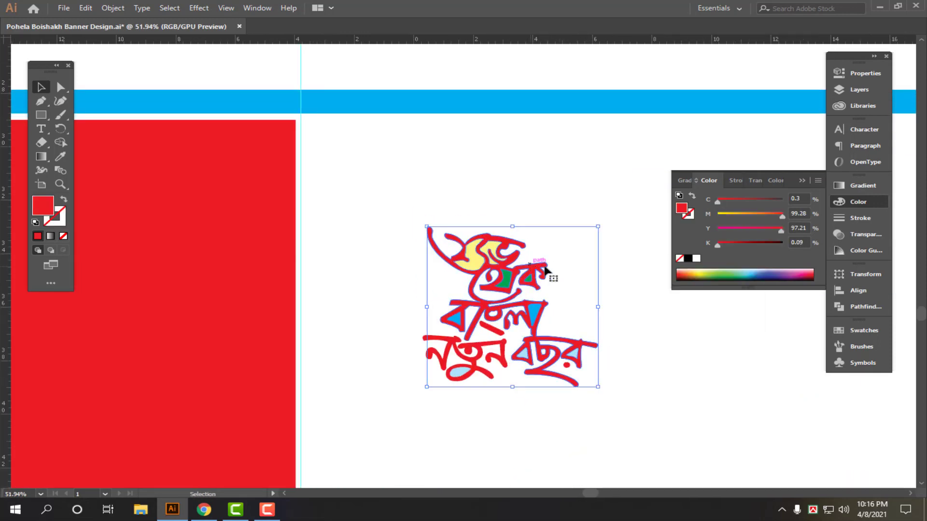
shift+click(466, 303)
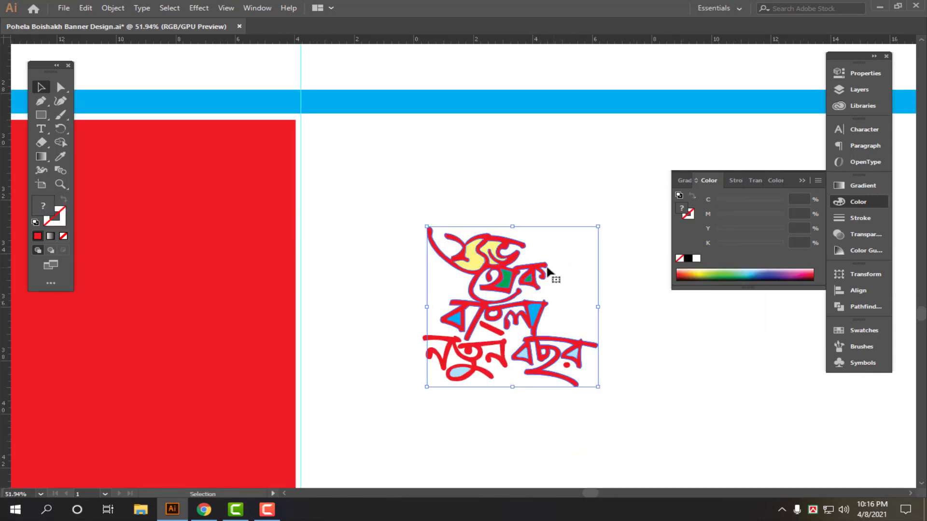
drag(547, 270, 436, 269)
key(ctrl+z)
key(Delete)
drag(539, 267, 555, 296)
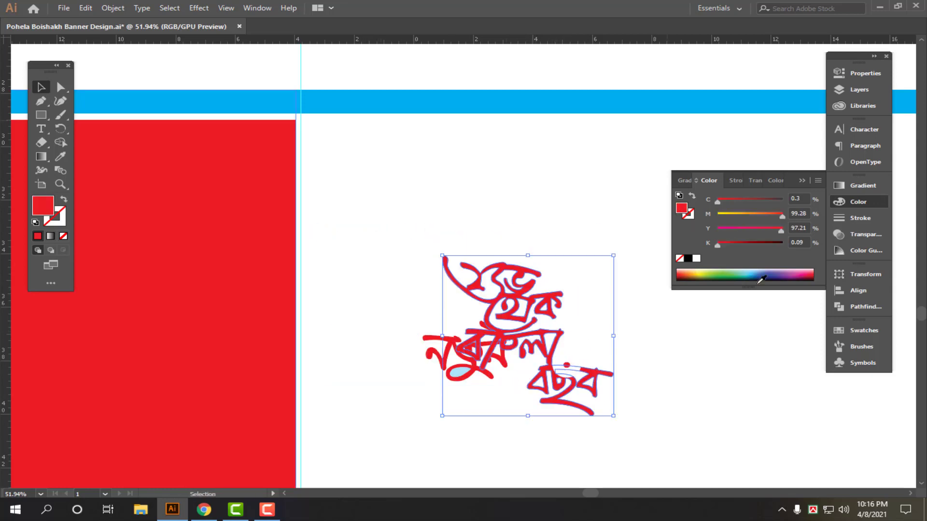
key(ctrl+z)
click(495, 175)
drag(461, 372, 419, 387)
key(ctrl+z)
key(Delete)
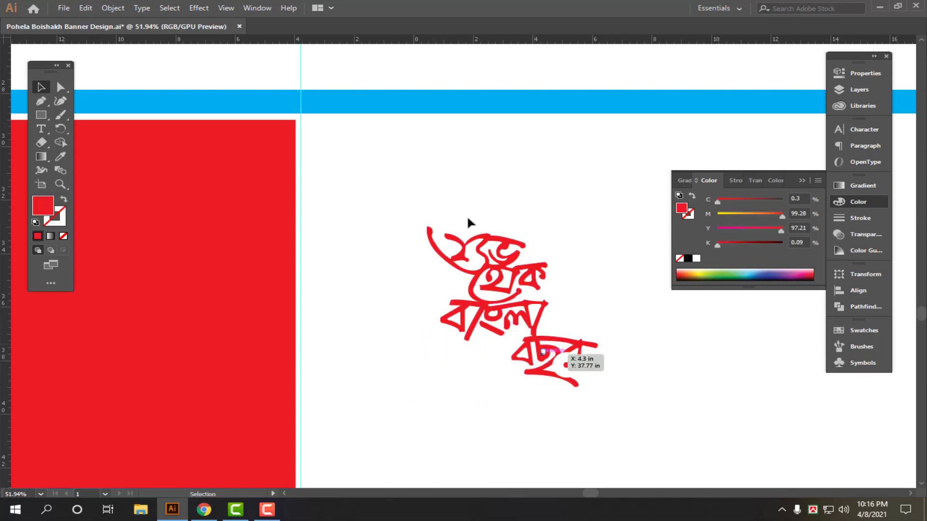
key(ctrl+z)
key(ctrl+z)
click(452, 154)
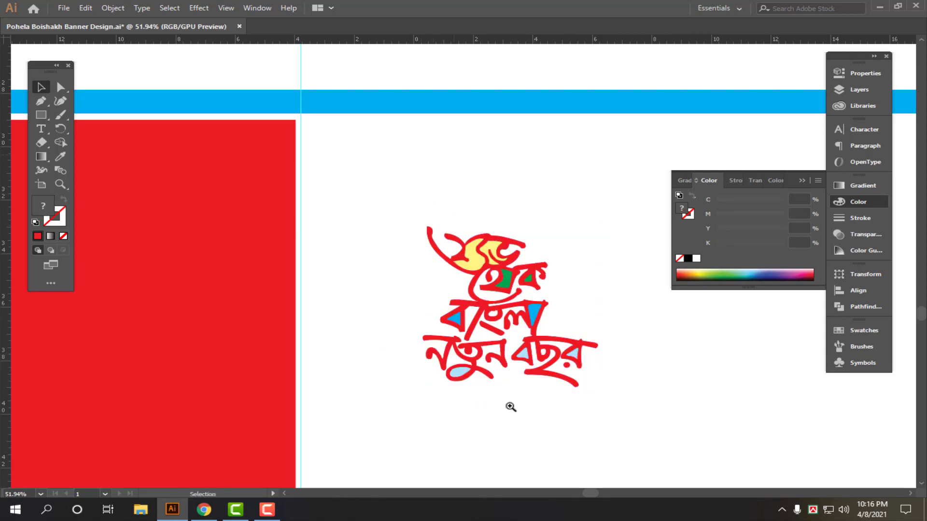
Step: Ungroup the first word of the lettering's last line, নতুন, into separate shapes
drag(508, 405, 545, 404)
drag(505, 321, 503, 358)
drag(473, 404, 503, 446)
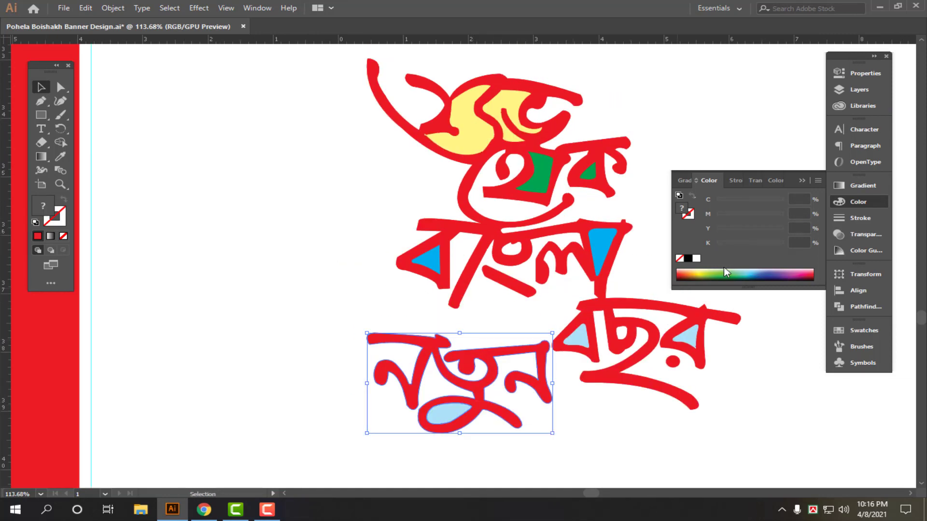
key(ctrl+z)
right_click(505, 254)
click(532, 350)
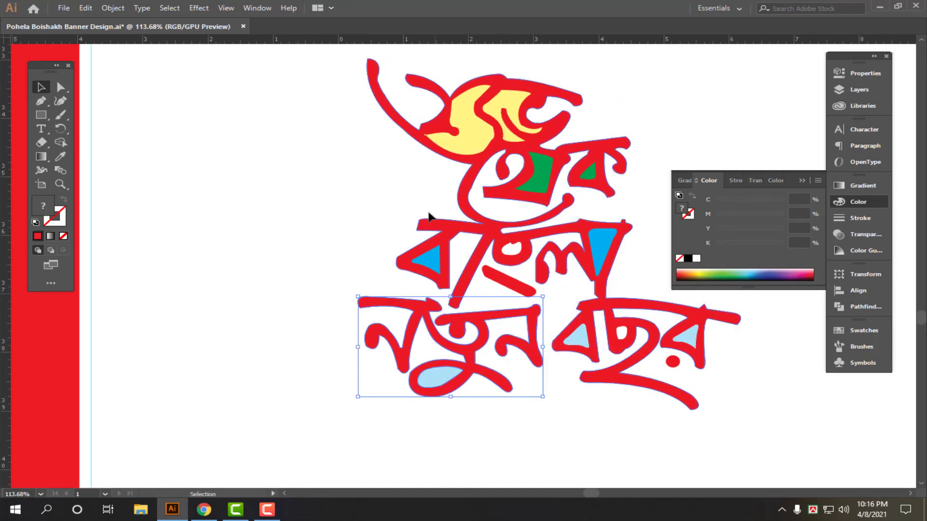
Step: Ungroup the remaining words of the greeting lettering so their red outlines separate from the coloured fills
drag(427, 245, 372, 269)
key(ctrl+z)
right_click(467, 227)
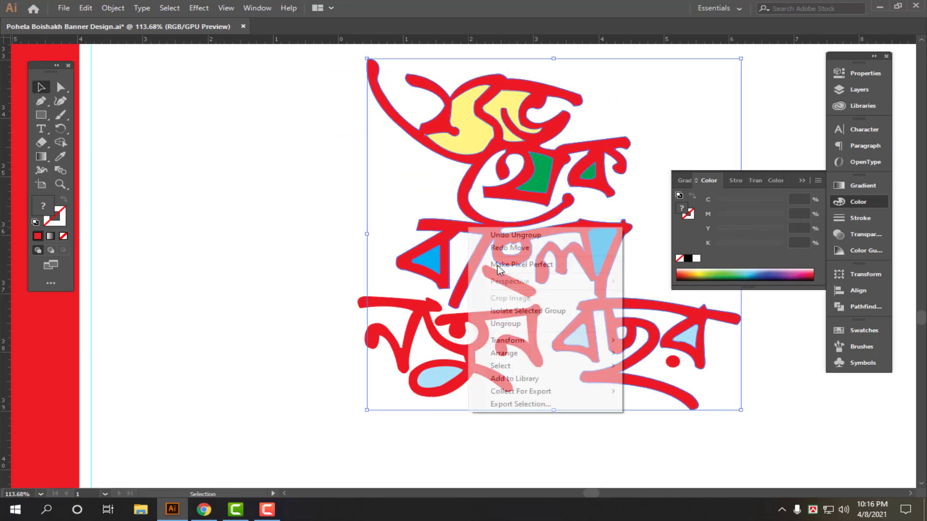
click(505, 324)
click(305, 202)
drag(459, 285, 395, 278)
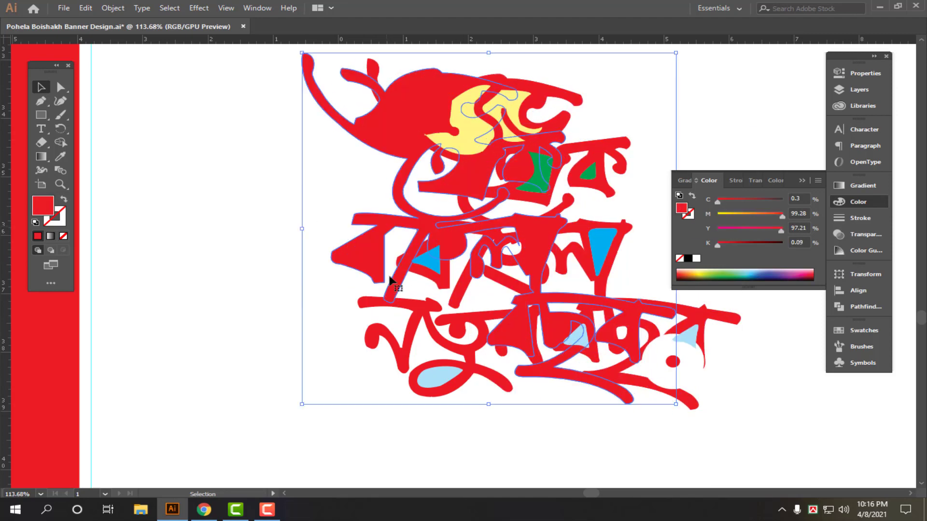
key(ctrl+z)
Step: Fill all red letter shapes white, including the separate slanted stroke and the dot, keeping the coloured inner pieces
drag(451, 301, 393, 306)
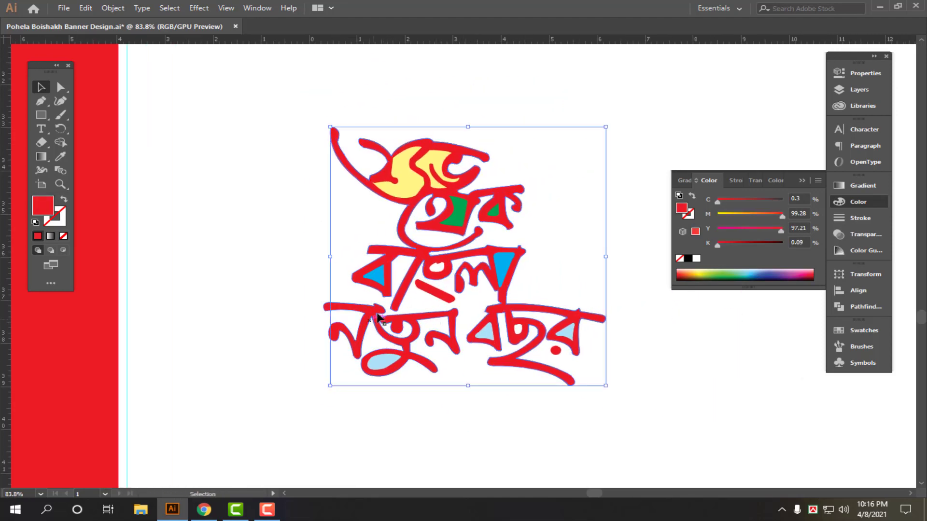
shift+click(371, 313)
click(697, 258)
click(468, 309)
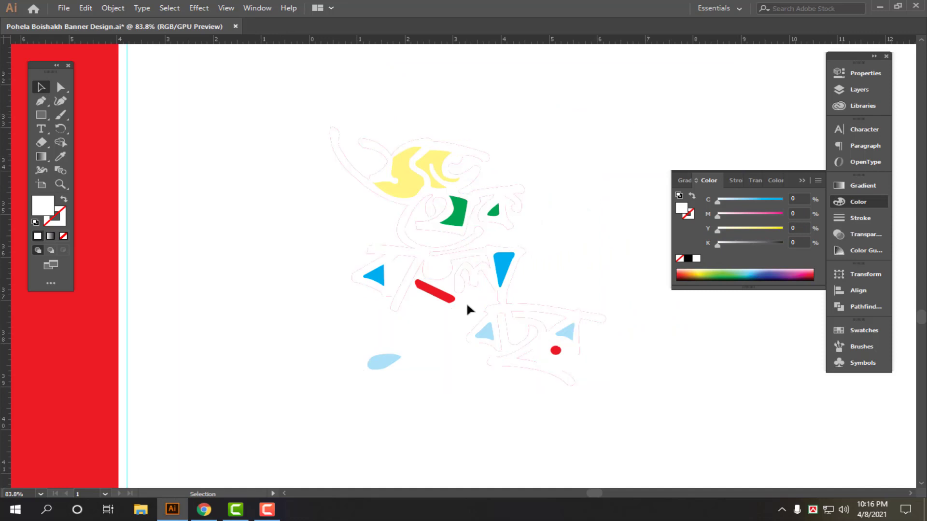
click(435, 291)
shift+click(555, 350)
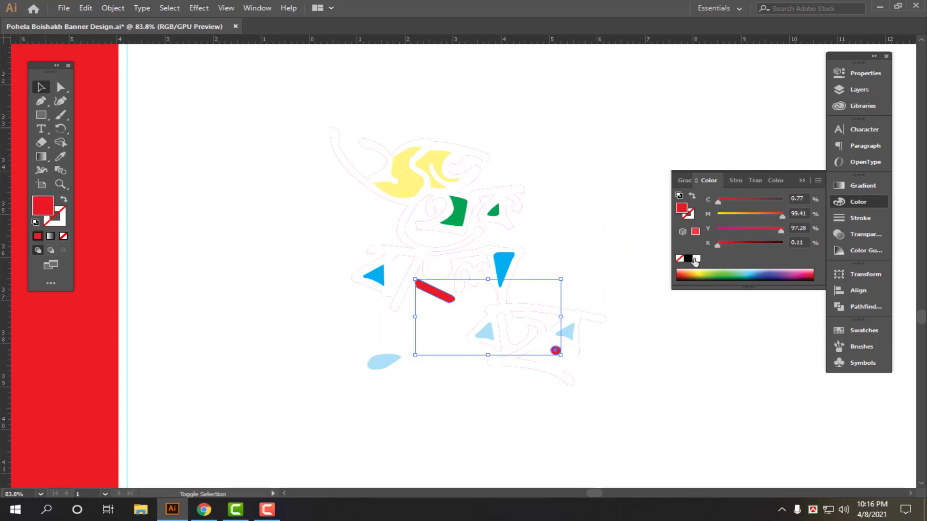
click(695, 260)
Step: Move the whole recoloured lettering onto the red panel's upper right area beside the centre guide, and enlarge it
drag(619, 336, 481, 309)
drag(418, 194, 691, 445)
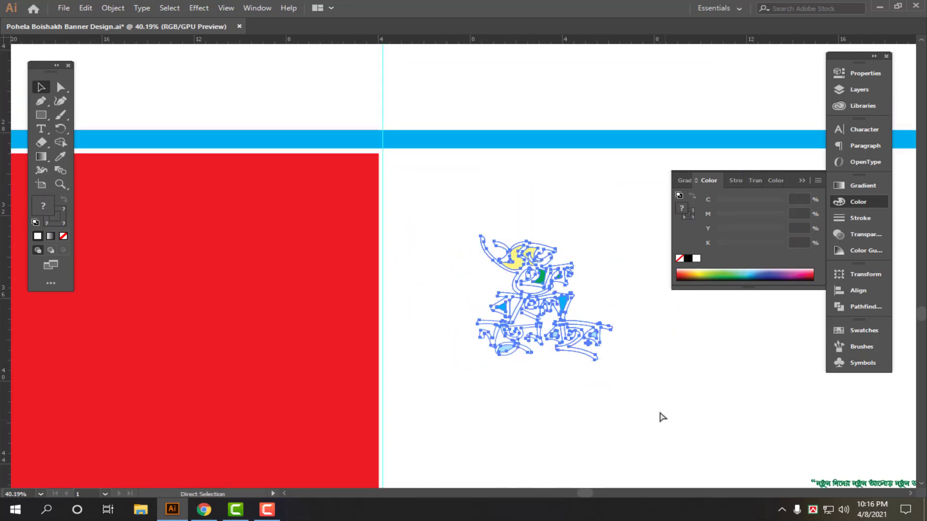
drag(614, 379, 533, 366)
drag(533, 366, 484, 248)
drag(501, 232, 407, 345)
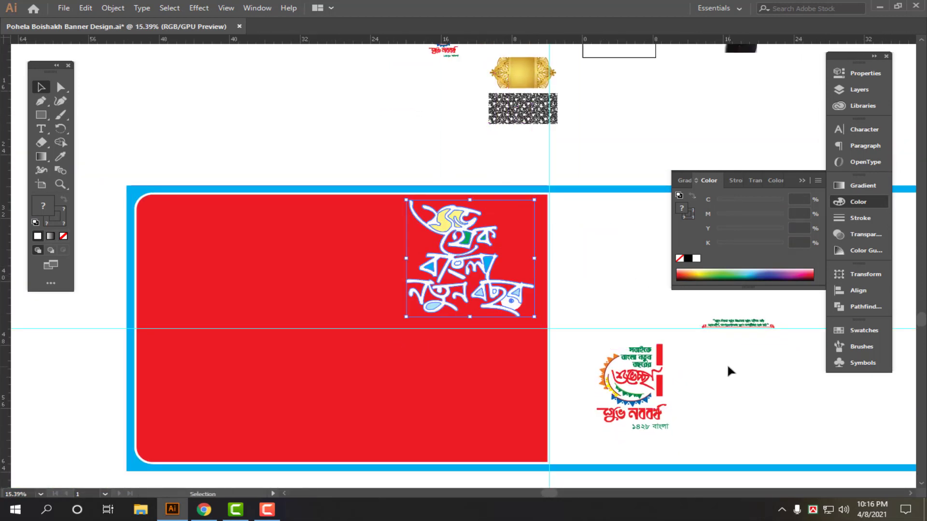
click(726, 364)
Step: Set the red stroke of the two vertical bars beside the greeting artwork to white
drag(653, 408, 463, 389)
drag(451, 389, 416, 389)
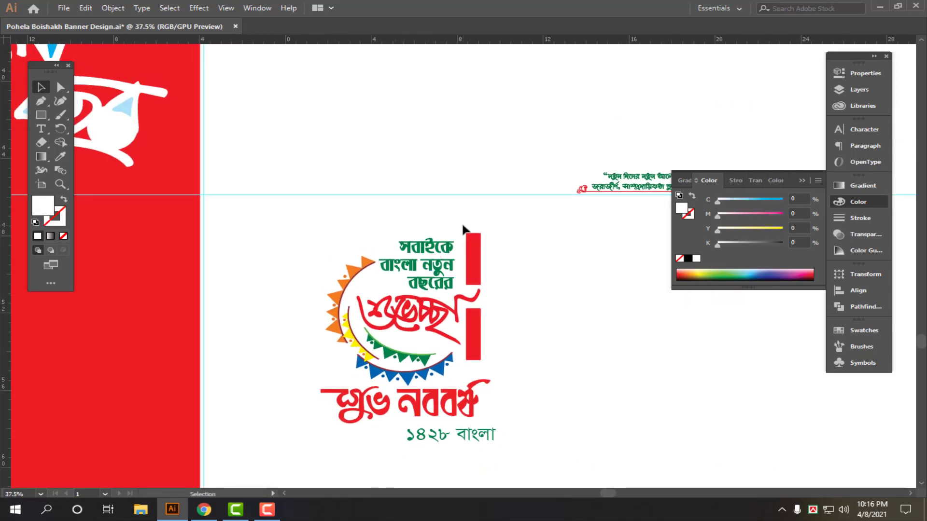
click(472, 260)
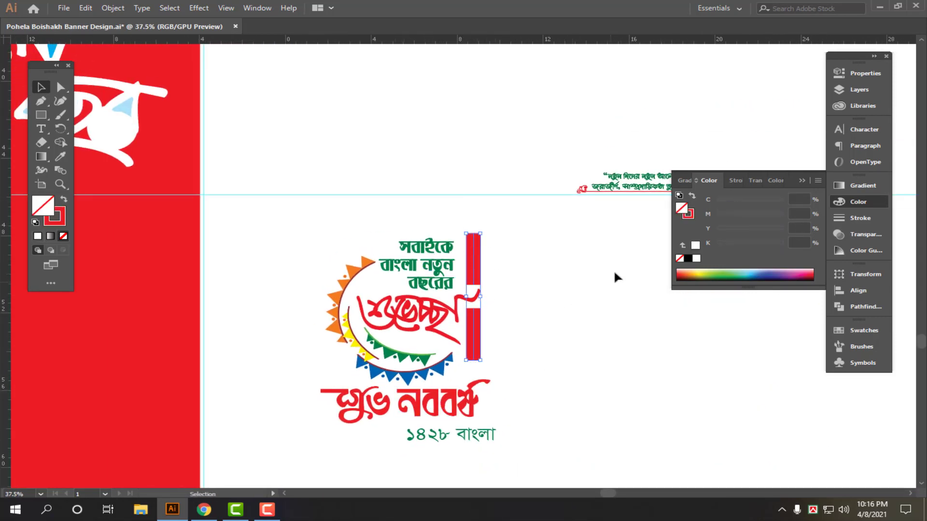
click(693, 216)
click(697, 259)
click(571, 308)
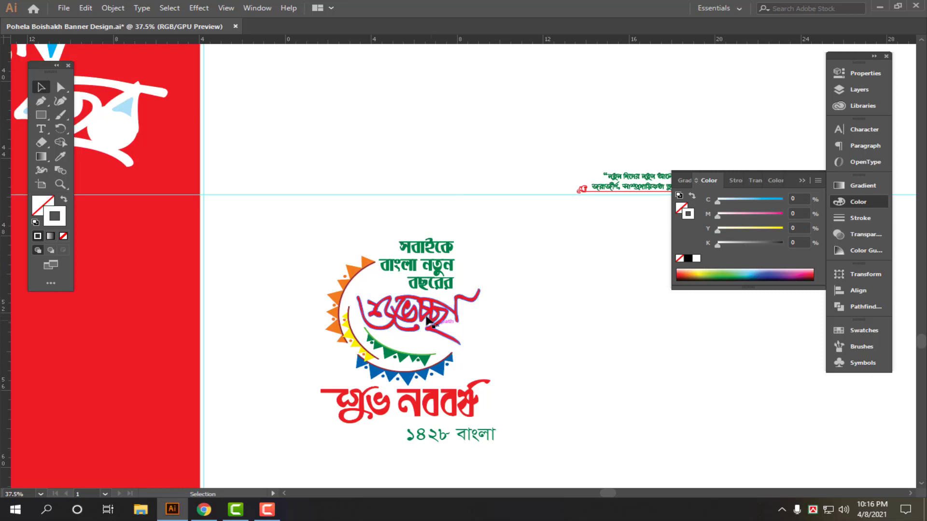
Step: Ungroup the greeting artwork and fill the red শুভেচ্ছা lettering white
click(427, 314)
right_click(448, 264)
click(521, 369)
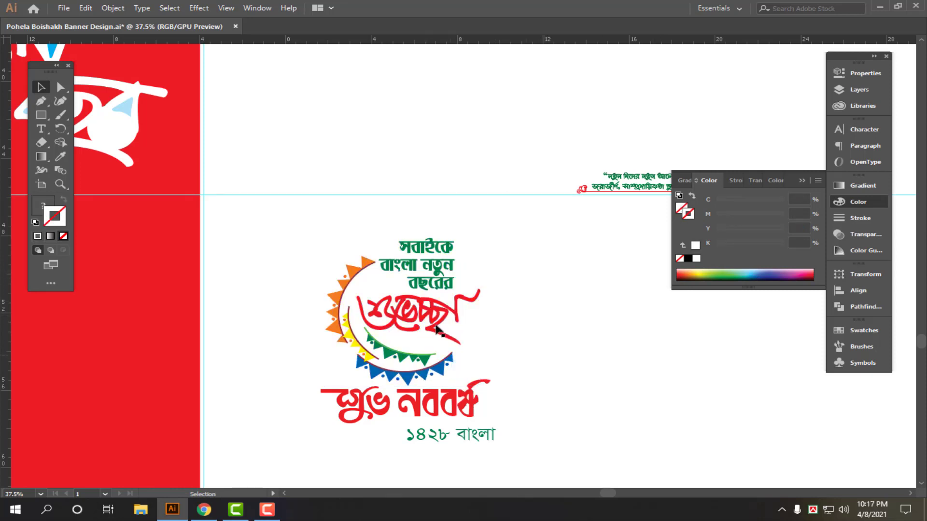
click(406, 314)
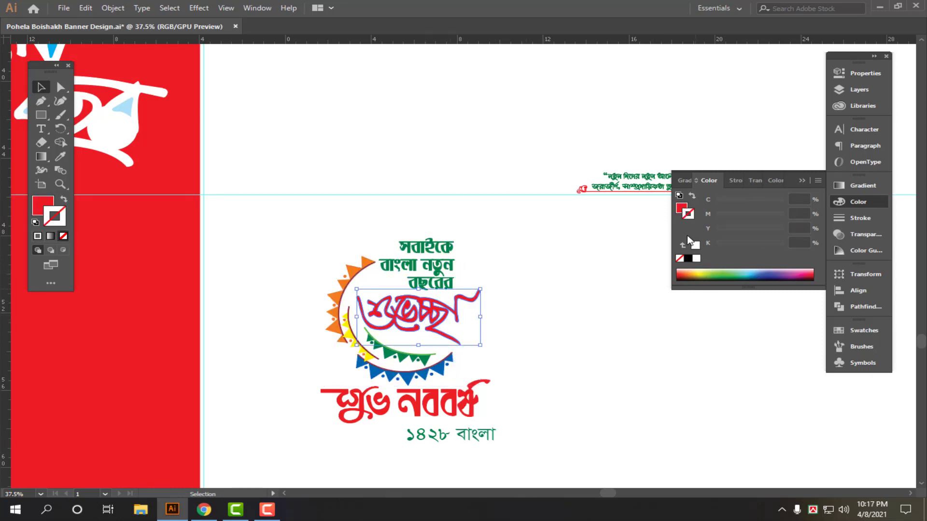
click(681, 208)
click(697, 259)
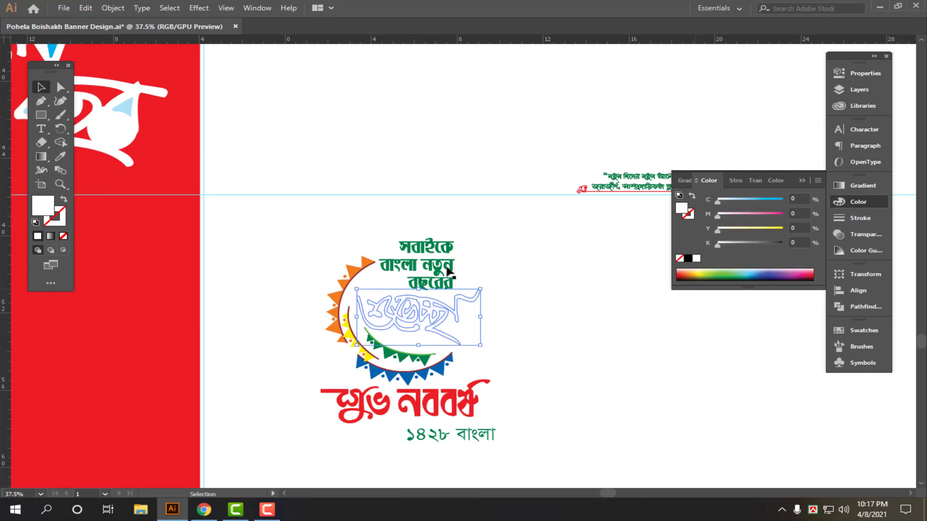
Step: Try to fill the whole curved bunting garland white
click(301, 248)
click(335, 296)
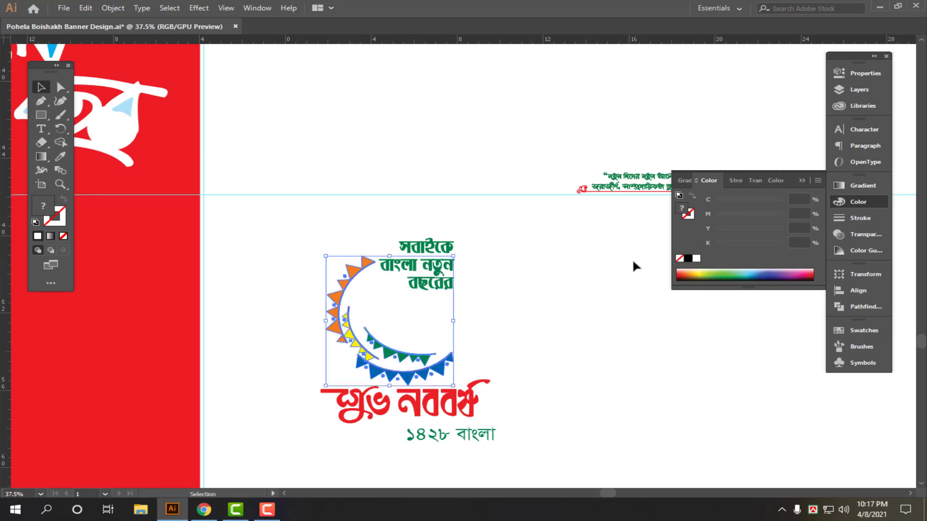
click(696, 259)
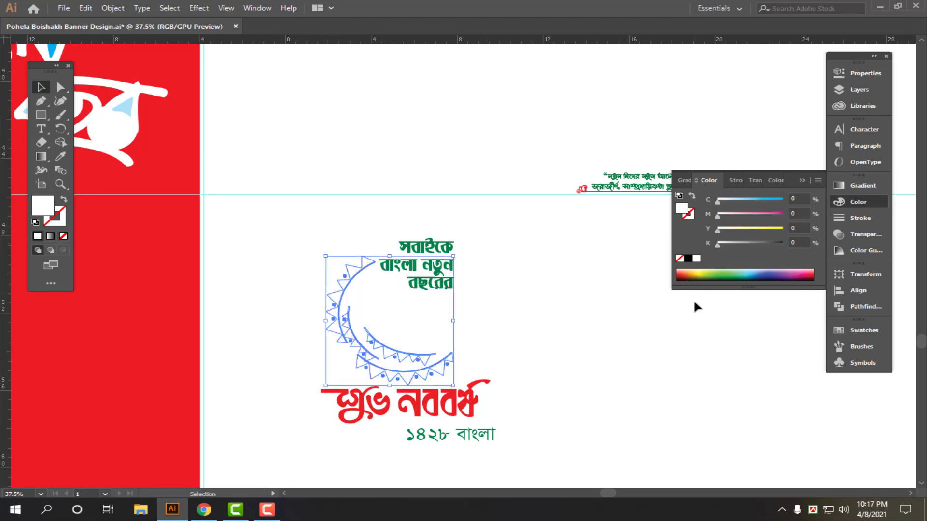
key(ctrl+z)
click(451, 338)
Step: Directly select the garland's orange flags and blue flags and fill them white, leaving the strings and dots as they are
key(a)
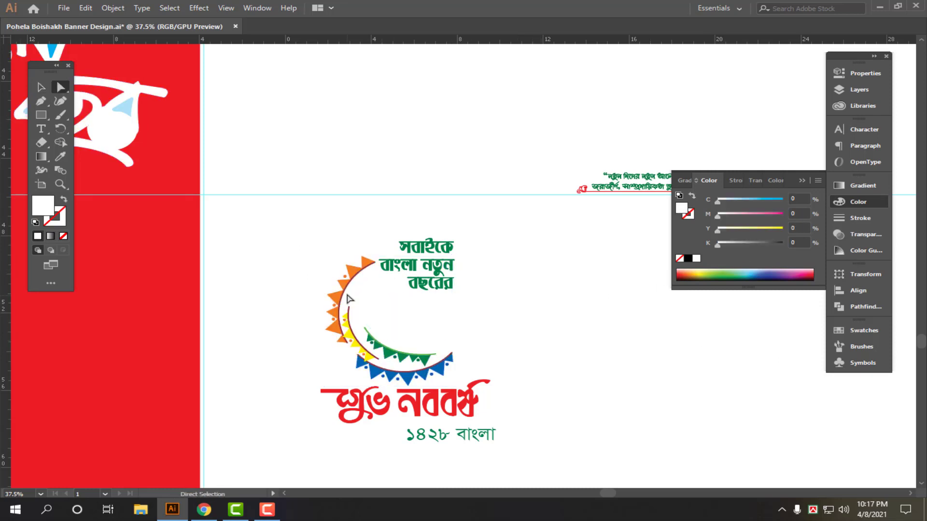
click(342, 289)
click(696, 259)
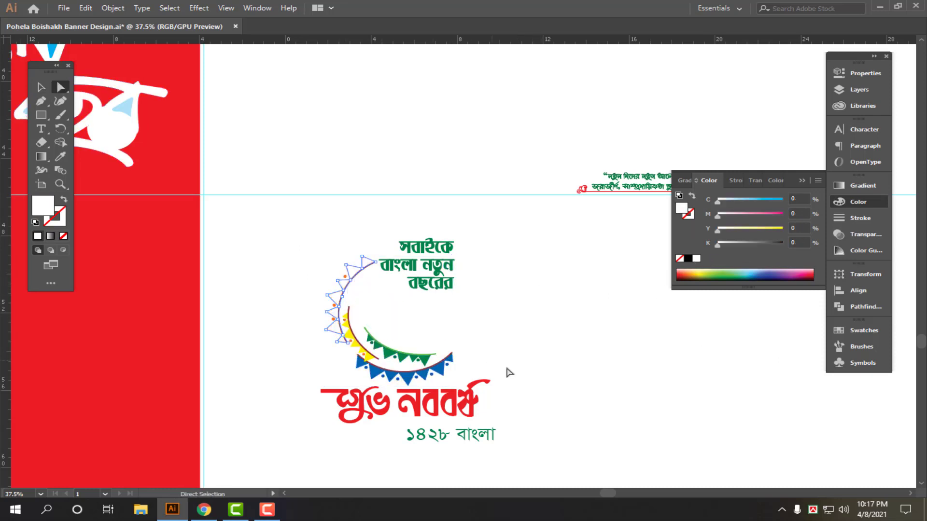
click(443, 367)
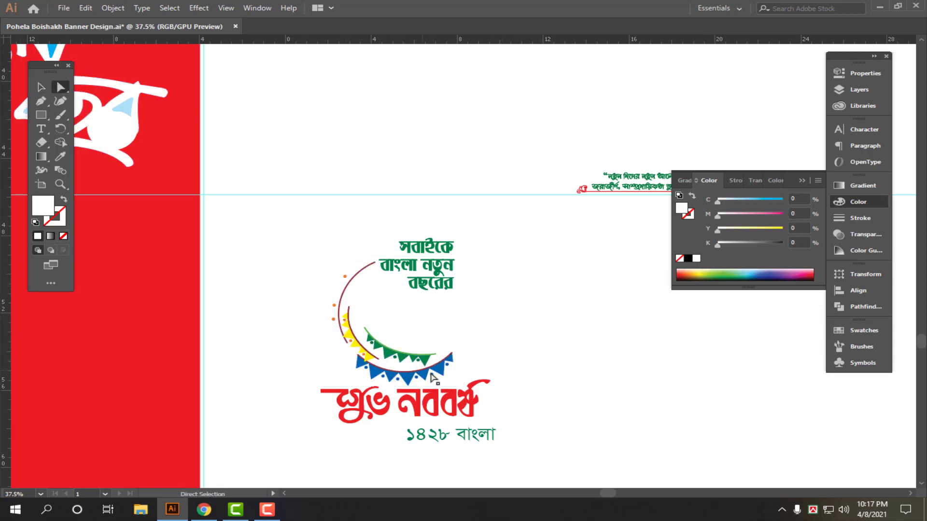
click(697, 258)
click(548, 387)
Step: Select all shapes of the red শুভ নববর্ষ lettering, fill them yellow and remove their stroke
scroll(563, 404, down, 2)
key(v)
click(443, 333)
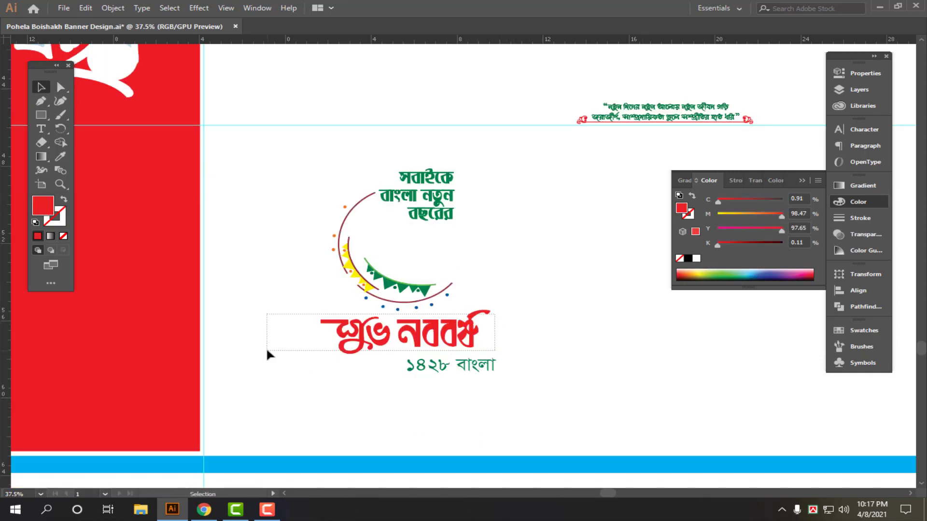
drag(267, 351, 266, 351)
click(557, 318)
drag(500, 333, 316, 354)
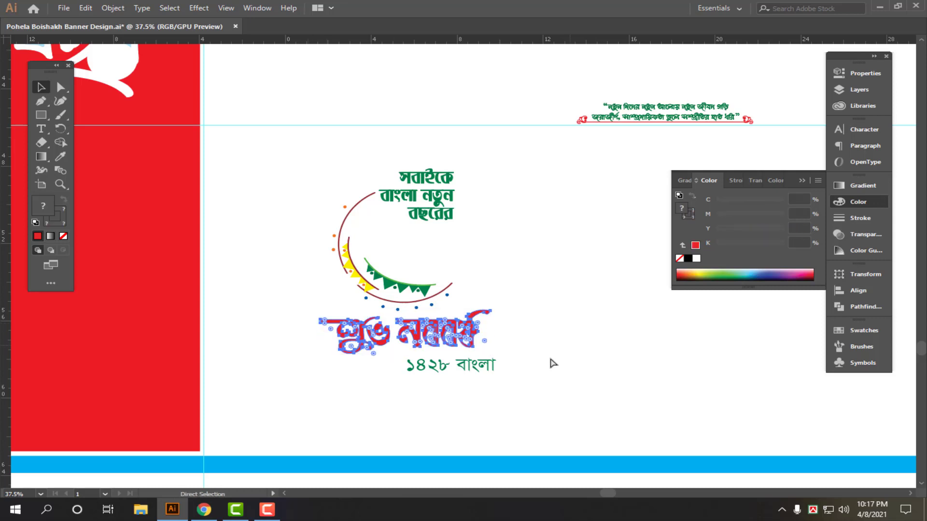
key(v)
click(696, 258)
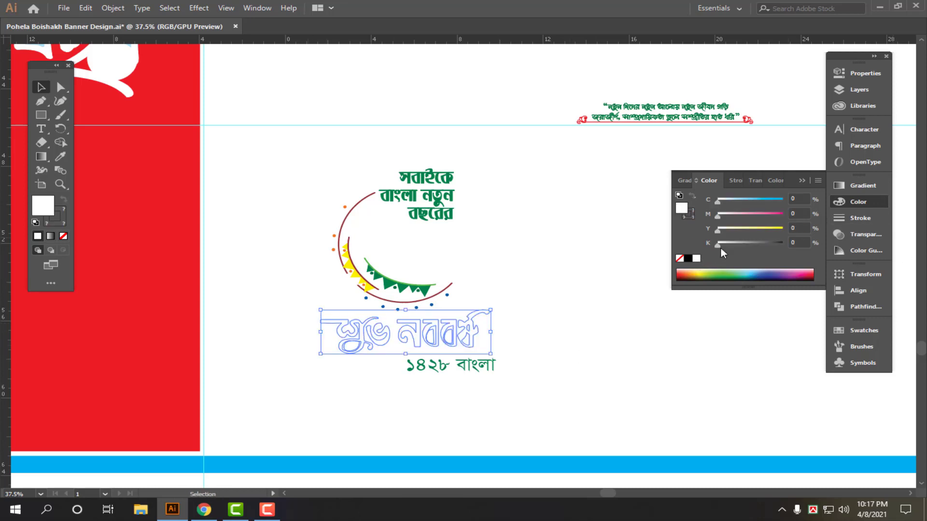
click(783, 232)
key(x)
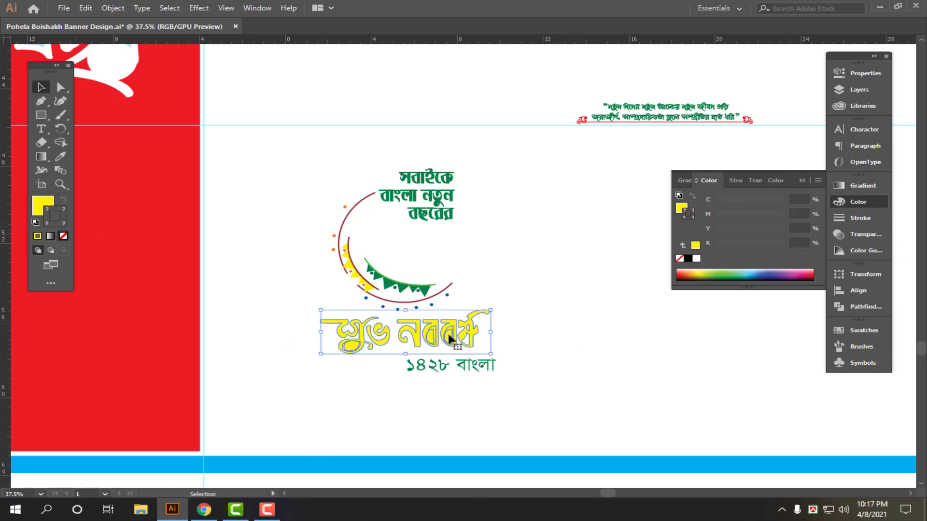
key(slash)
Step: Fill the green ১৪২৮ বাংলা text white, with no stroke
click(490, 367)
click(696, 259)
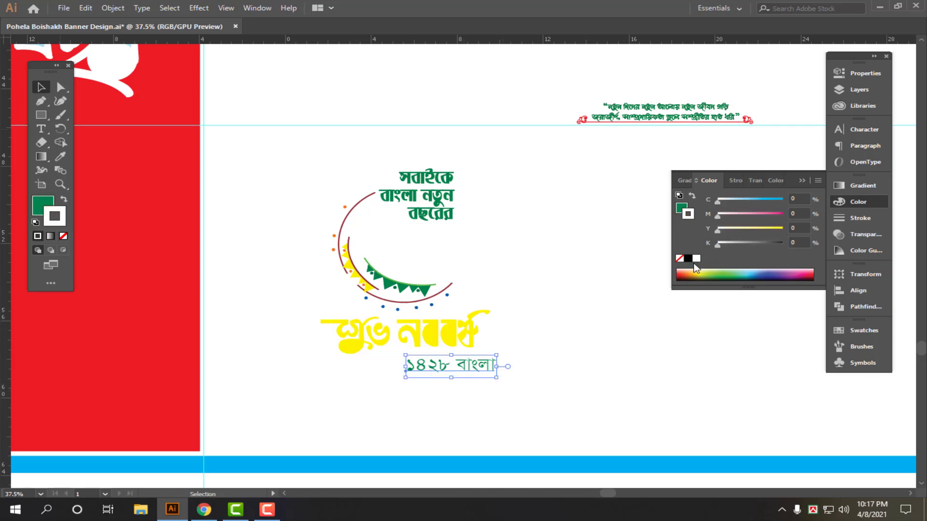
key(ctrl+z)
click(681, 208)
click(695, 259)
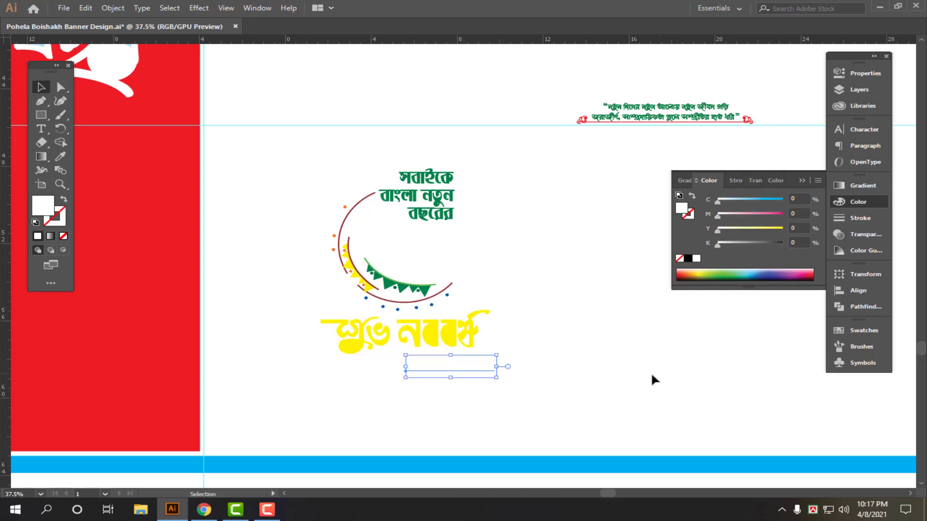
Step: Fill the green three-line text সবাইকে বাংলা নতুন বছরের yellow with Y at 100%
click(445, 193)
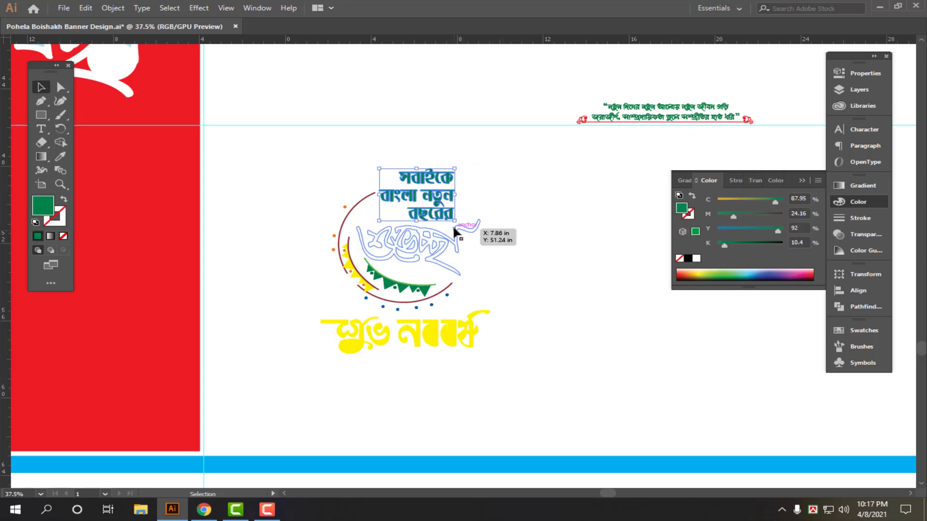
click(696, 259)
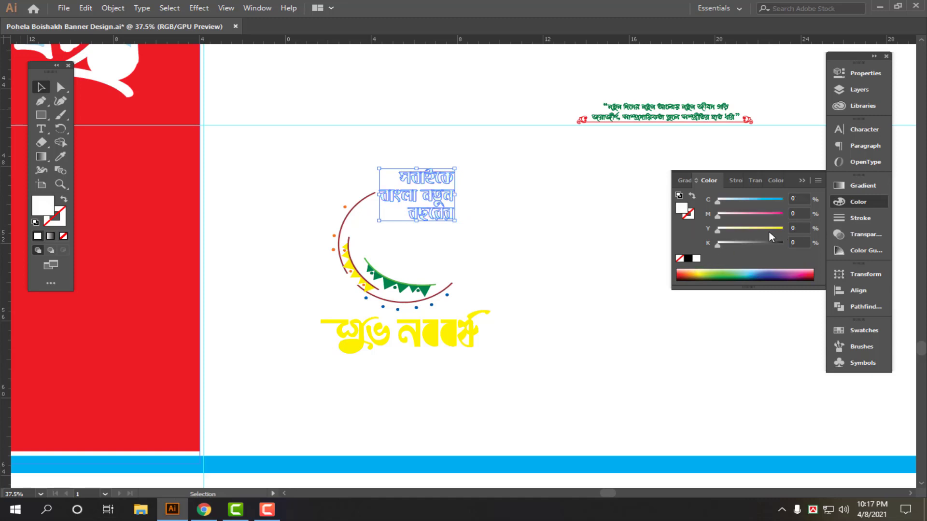
drag(769, 231, 784, 231)
click(447, 311)
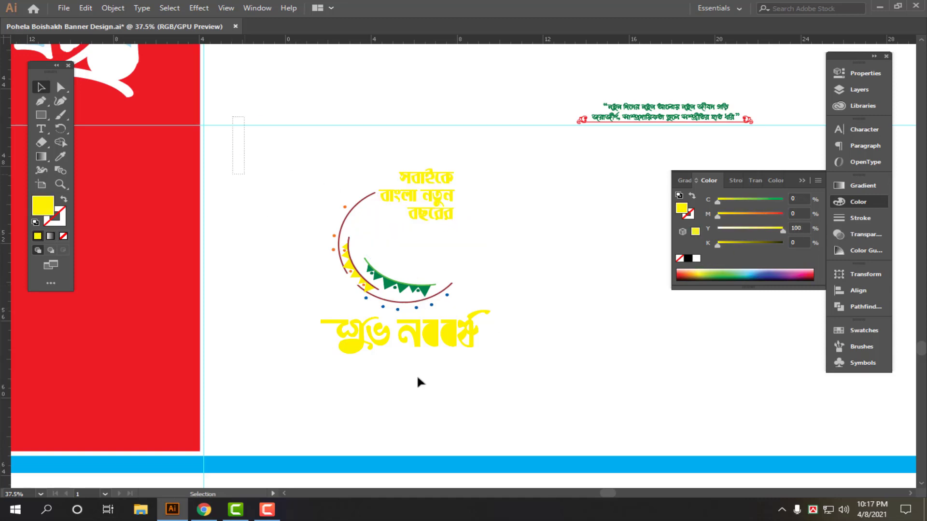
Step: Move the complete greeting artwork, including শুভ নববর্ষ and ১৪২৮ বাংলা, onto the red panel's left half and enlarge it
drag(417, 378, 516, 434)
drag(536, 292, 309, 292)
drag(526, 353, 603, 369)
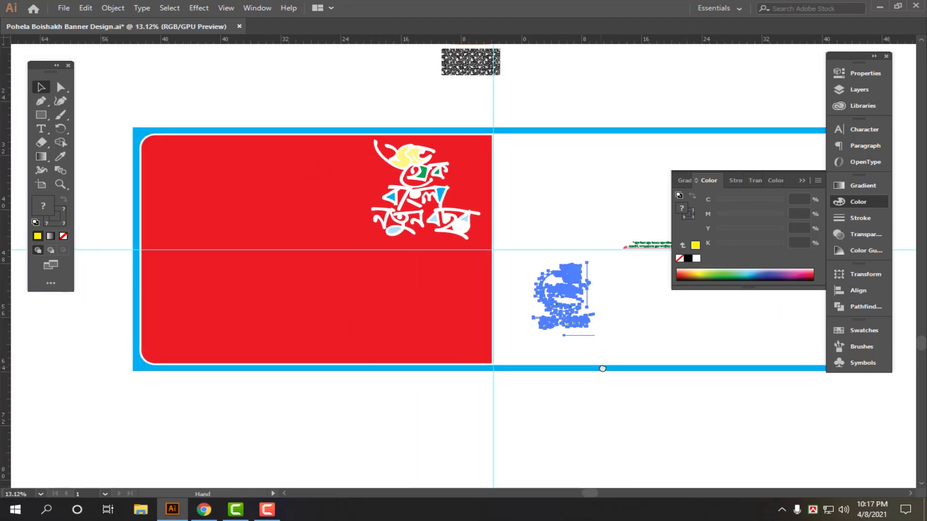
drag(577, 273, 347, 176)
drag(246, 177, 314, 188)
drag(397, 184, 237, 197)
Step: Bring the black text line ১১ নং দানাপাটুলী ইউনিয়ন পরিষদ নির্বাচনে onto the red panel, above the greeting artwork
drag(466, 126, 406, 283)
drag(385, 208, 724, 289)
drag(426, 266, 133, 202)
drag(464, 211, 217, 329)
click(434, 183)
drag(252, 335, 379, 208)
drag(314, 220, 492, 321)
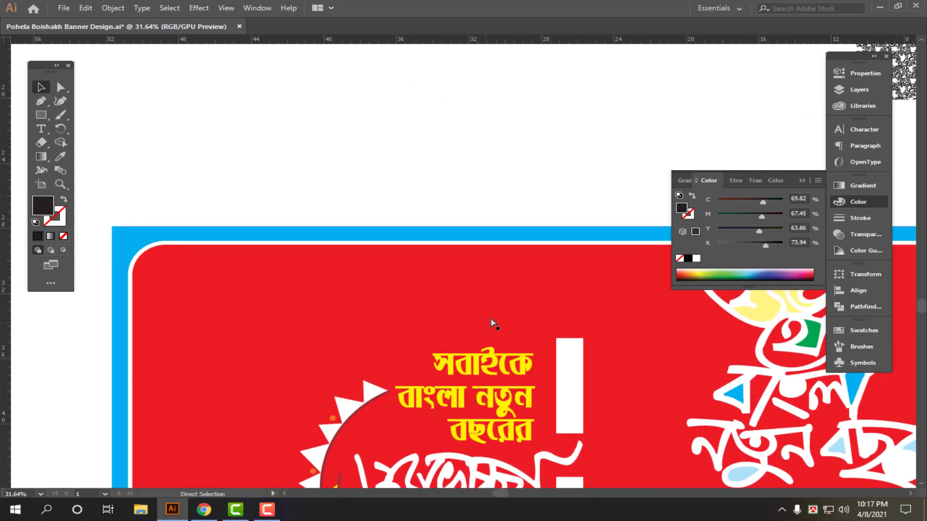
drag(515, 268, 445, 312)
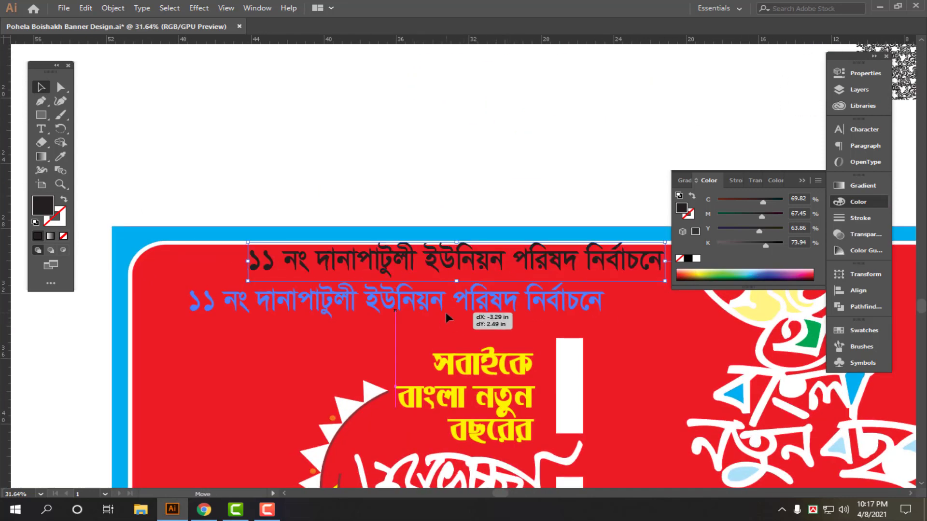
Step: Change the ending of the black text line so it reads ১১ নং দানাপাটুলী ইউনিয়নের
key(t)
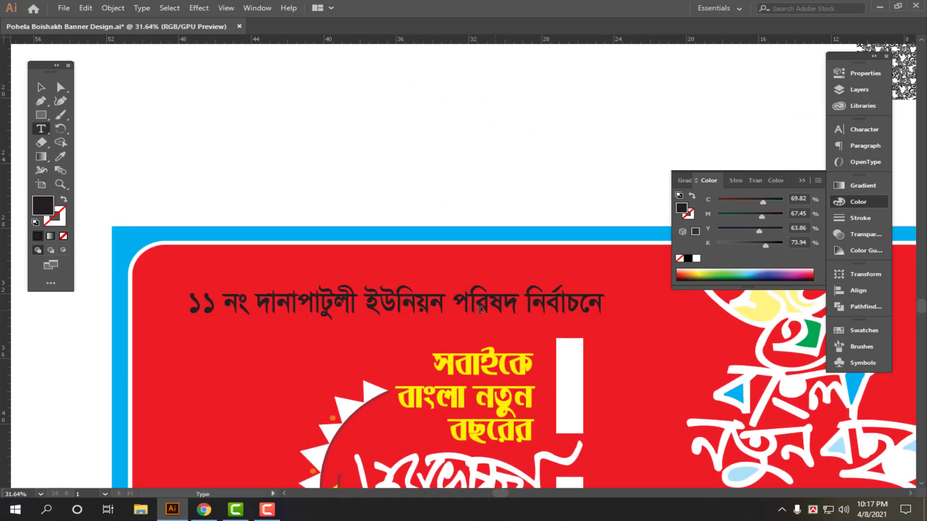
drag(433, 300, 593, 308)
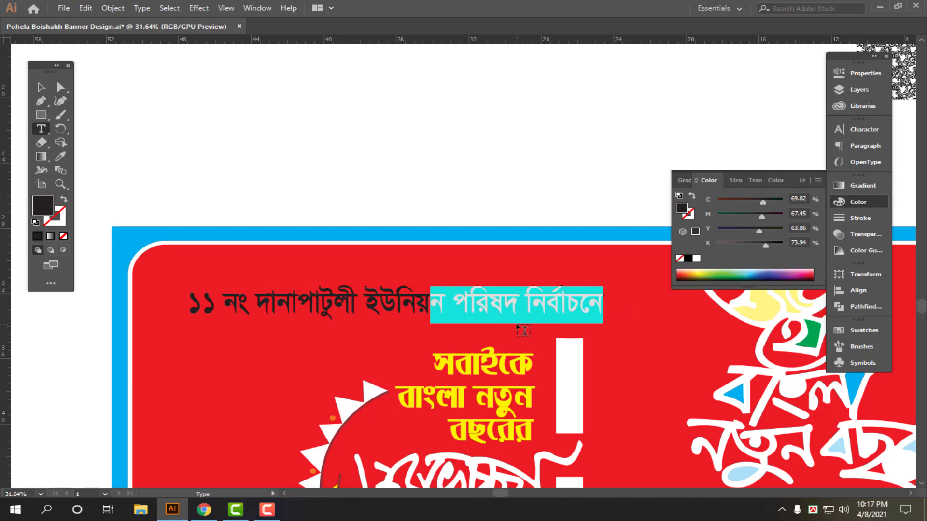
scroll(524, 331, down, 2)
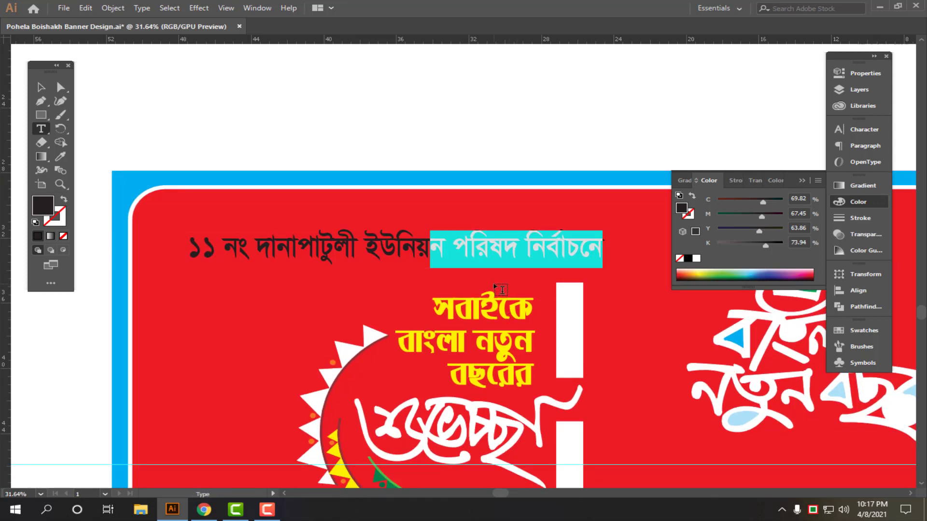
key(BackSpace)
text(নের)
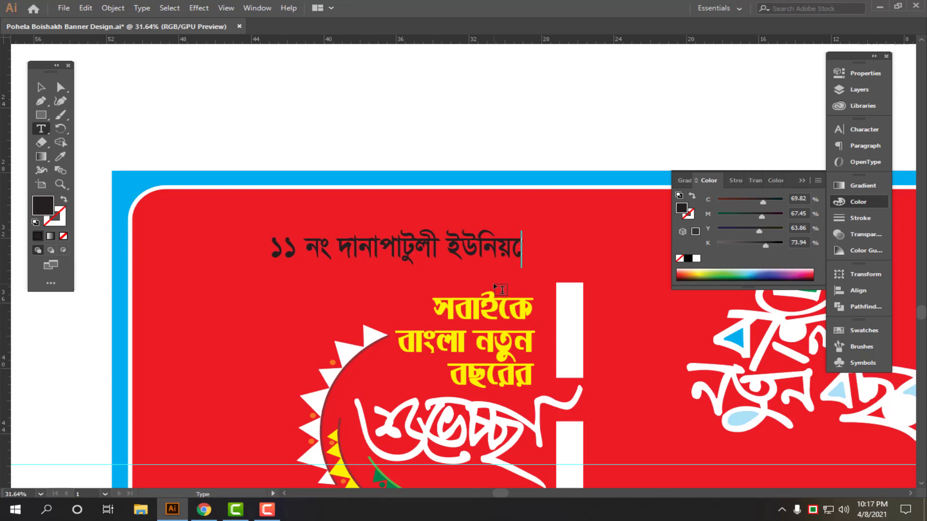
key(Escape)
Step: Enlarge the ১১ নং দানাপাটুলী ইউনিয়নের line across the space above the greeting artwork and fill it white
drag(487, 248, 491, 270)
drag(255, 251, 165, 172)
click(697, 258)
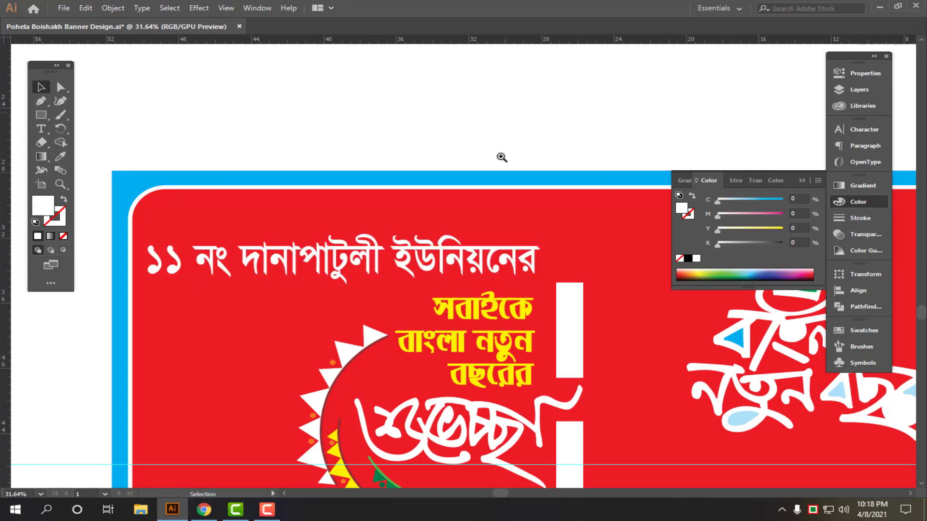
Step: Move the green two-line quotation from the banner's white half to the top of the red panel and enlarge it
scroll(418, 197, down, 6)
drag(328, 267, 479, 312)
scroll(411, 386, up, 3)
drag(444, 384, 393, 386)
drag(470, 399, 421, 369)
key(a)
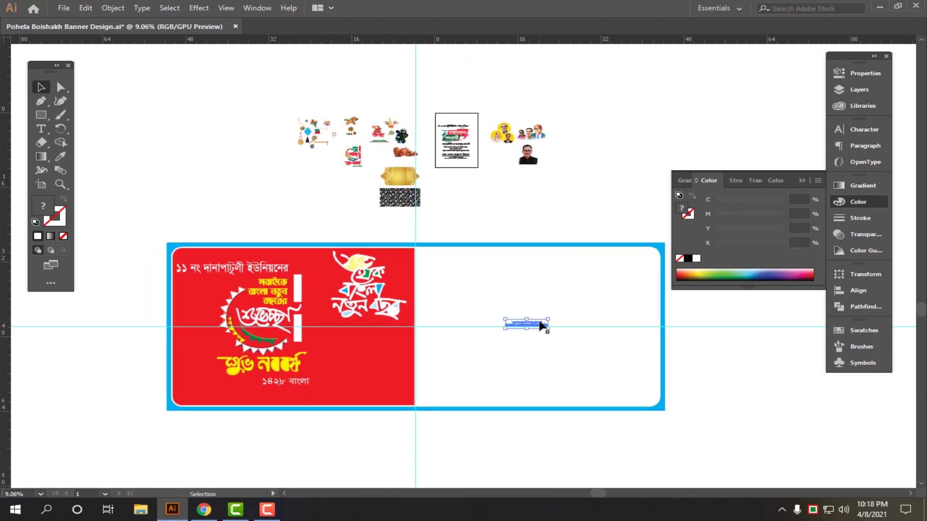
drag(543, 326, 319, 261)
drag(287, 246, 555, 319)
drag(469, 308, 561, 263)
click(399, 282)
drag(419, 322, 405, 255)
drag(446, 173, 275, 204)
drag(412, 328, 405, 296)
Step: Move the greeting artwork and the ১১ নং দানাপাটুলী ইউনিয়নের line down together to clear the red panel's top
click(353, 248)
shift+click(358, 215)
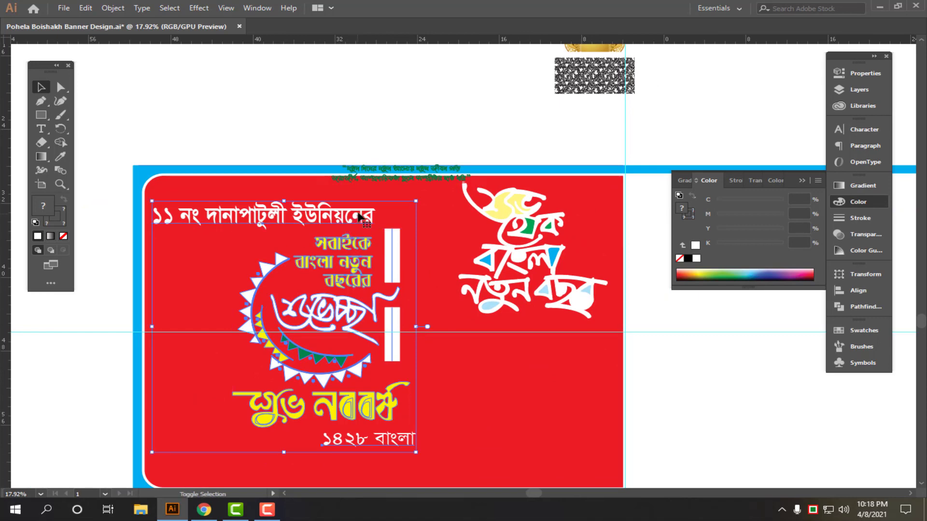
drag(359, 215, 359, 282)
Step: Place the two-line quotation along the inside of the red panel's top edge, enlarge it and fill it white
drag(419, 179, 265, 200)
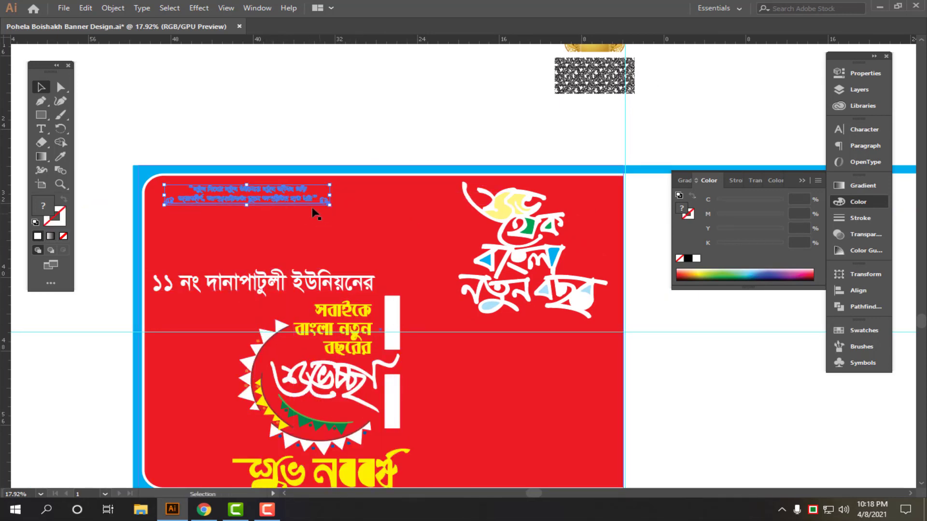
drag(330, 205, 491, 253)
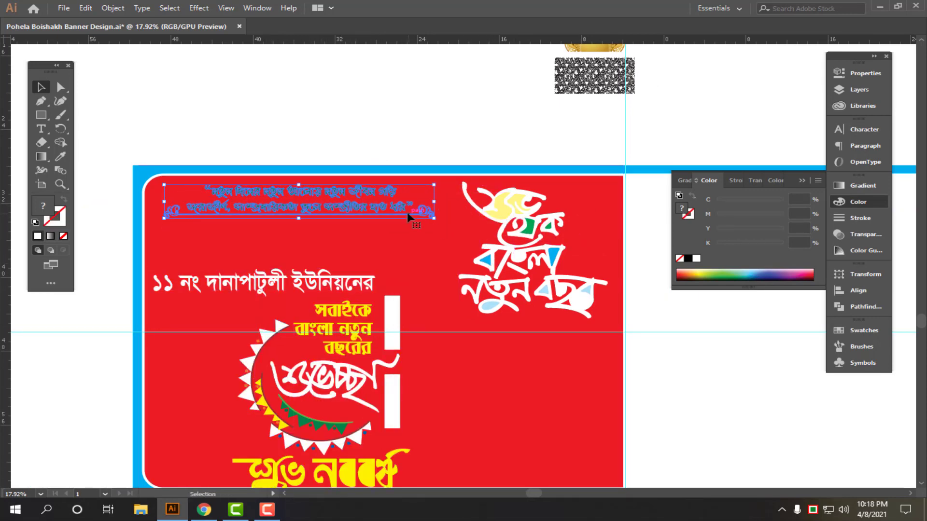
drag(408, 214, 505, 214)
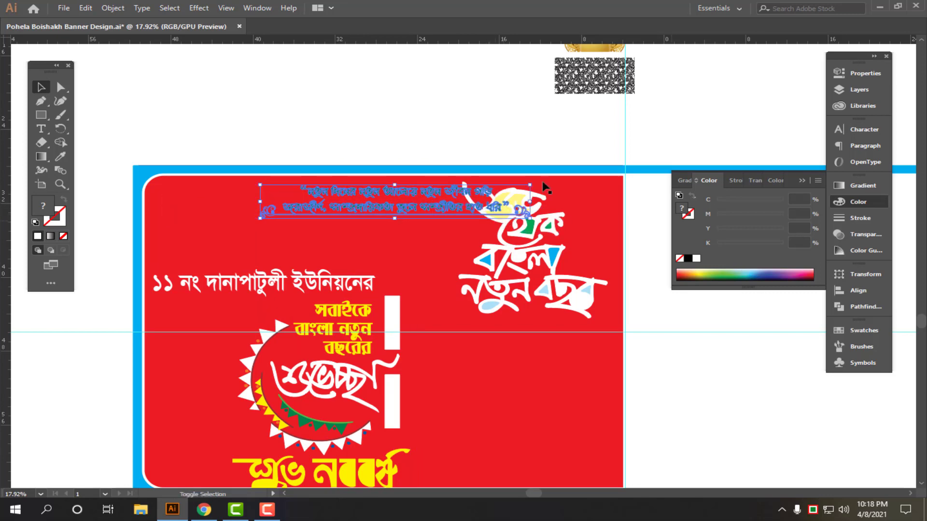
scroll(545, 187, up, 3)
click(697, 258)
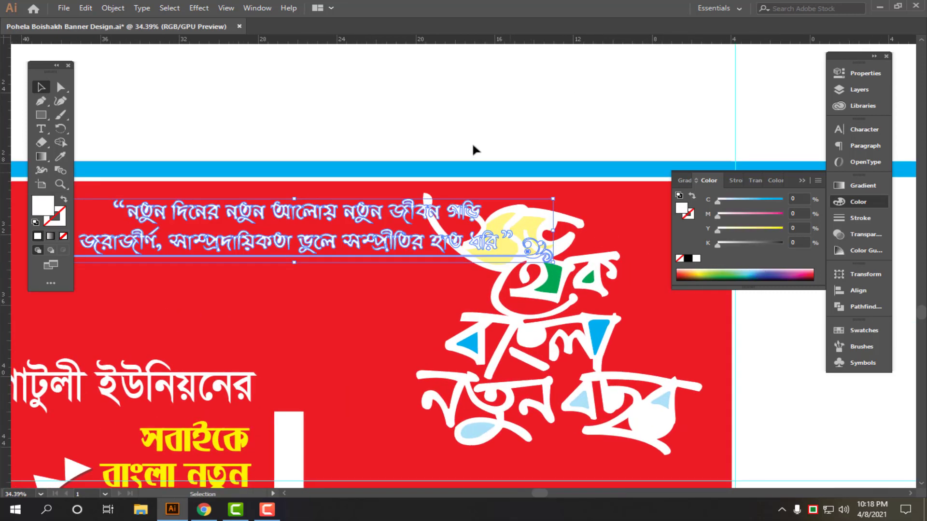
click(471, 142)
Step: Move the large white multi-line lettering straight down so it sits below the quotation
drag(559, 268, 559, 336)
scroll(559, 336, down, 3)
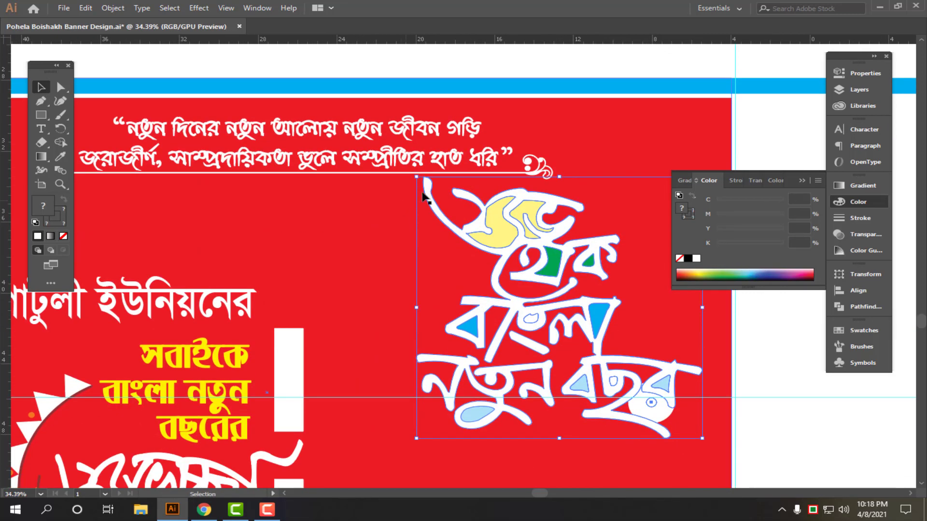
Step: Scale the white multi-line lettering down slightly below the quotation in the red panel
drag(417, 178, 439, 197)
drag(497, 188, 328, 187)
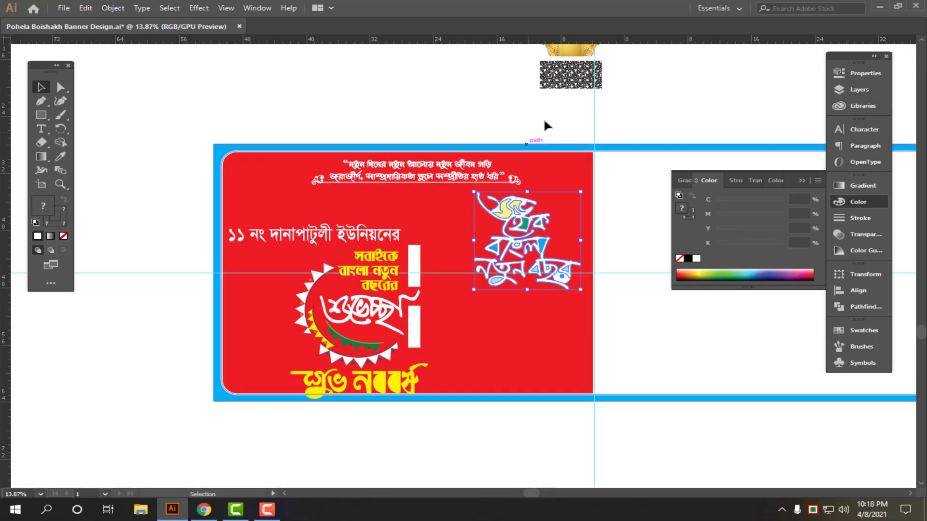
key(Tab)
drag(507, 199, 681, 268)
key(ctrl+z)
scroll(494, 259, right, 3)
key(v)
scroll(441, 76, up, 1)
click(445, 67)
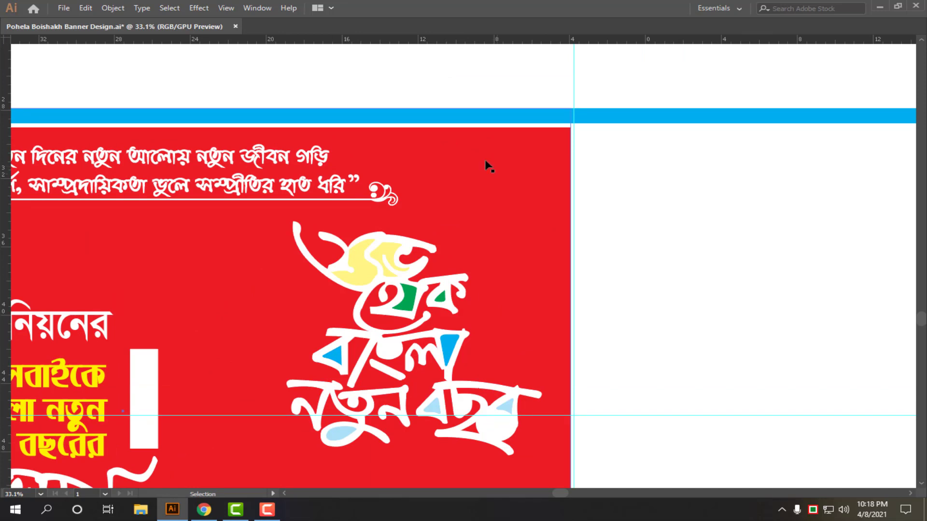
Step: Recolour the pale yellow inner areas of the lettering's top word with red sampled from the panel
click(357, 270)
key(Tab)
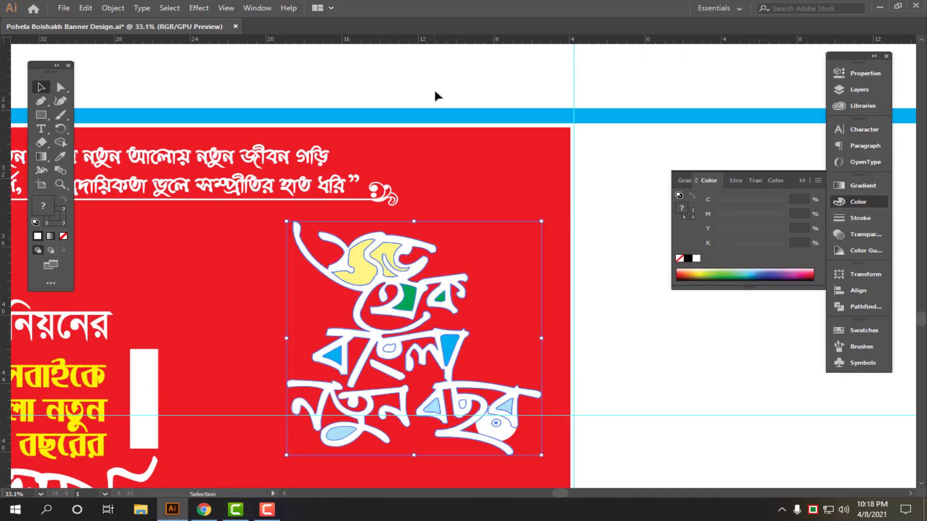
click(299, 93)
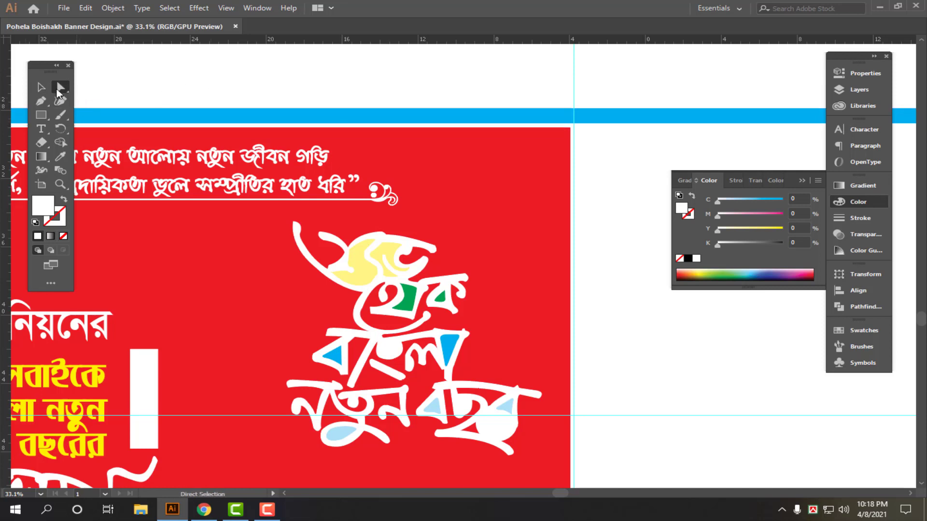
click(368, 263)
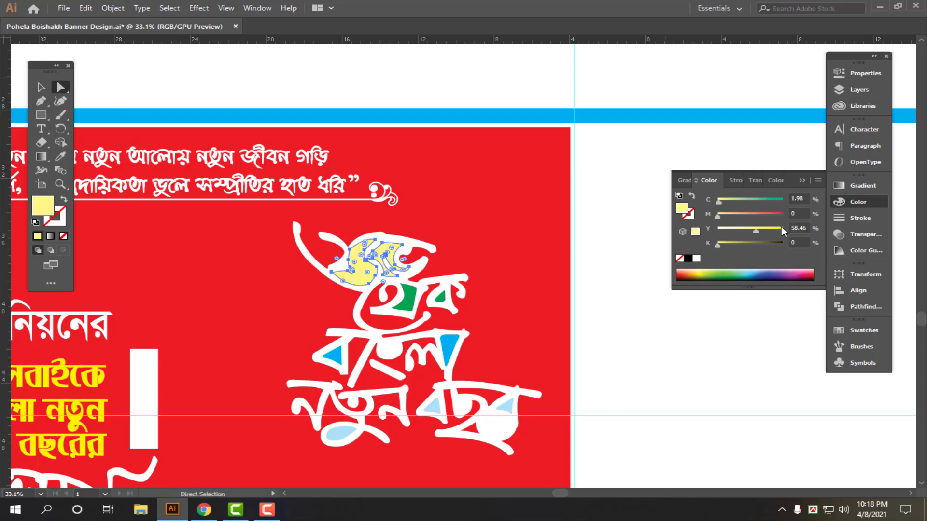
key(i)
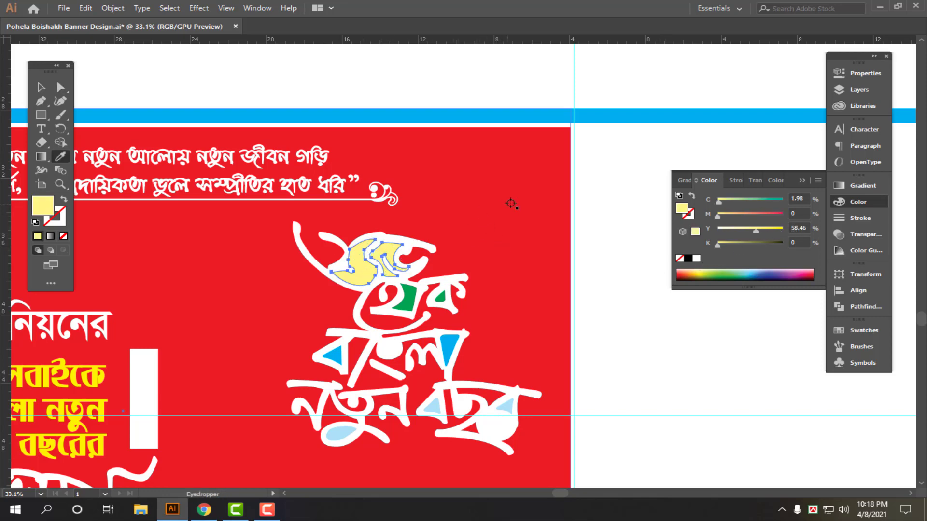
click(506, 208)
key(v)
click(458, 90)
Step: Try a yellow fill on the small circle inside the last letter of the lettering's bottom line
scroll(472, 261, down, 2)
key(a)
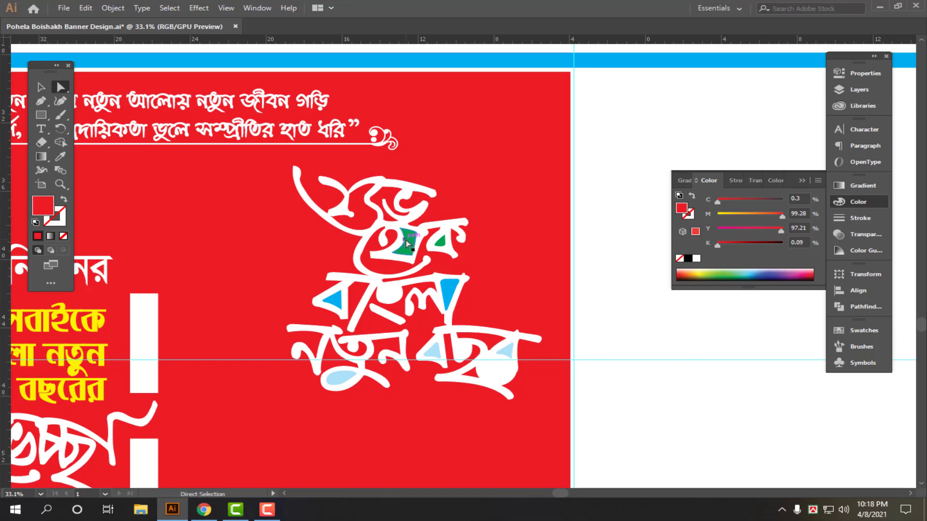
click(406, 243)
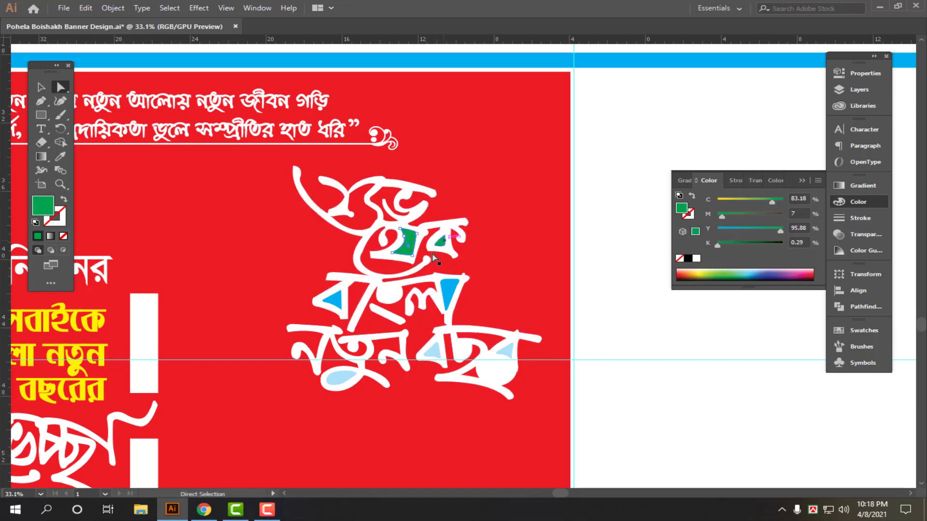
click(496, 368)
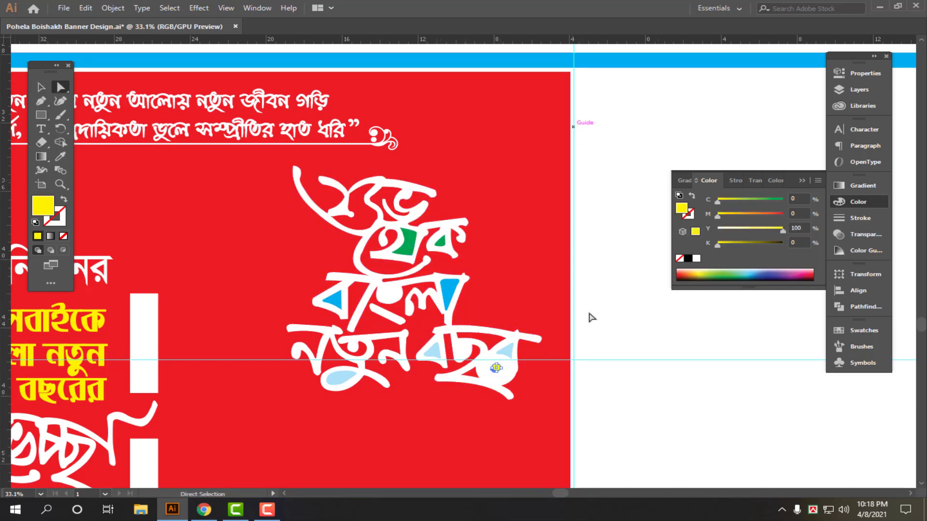
scroll(506, 366, up, 4)
key(Delete)
click(534, 396)
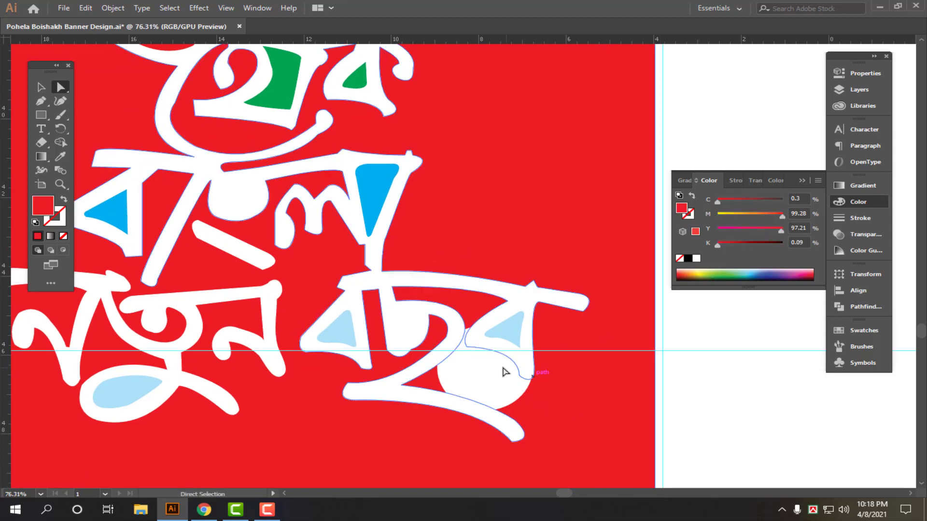
Step: Give the small white circle inside the last letter of the bottom line a 20 pt stroke
key(ctrl+y)
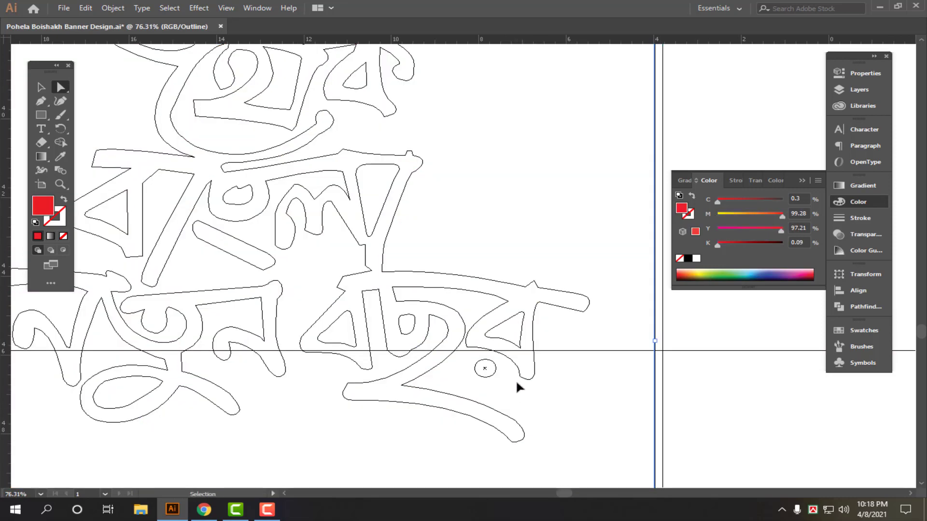
key(ctrl+y)
ctrl+click(486, 369)
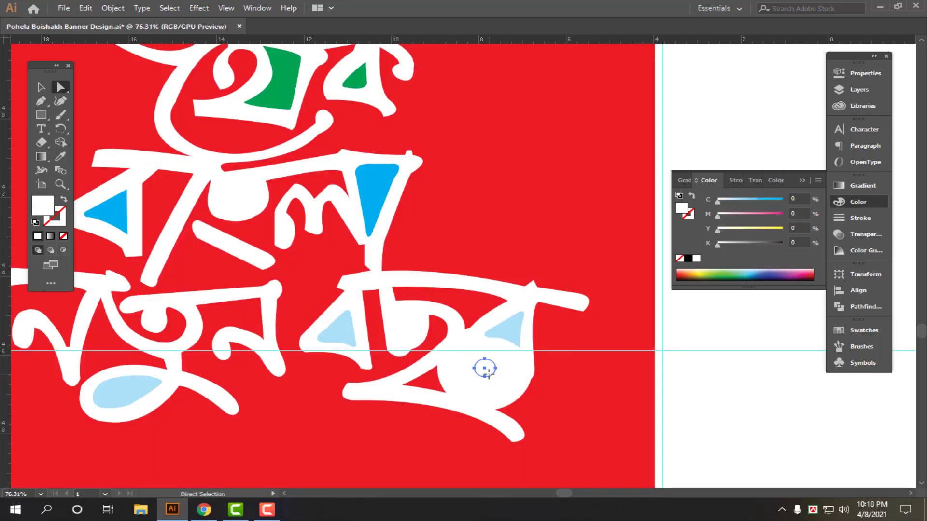
click(861, 218)
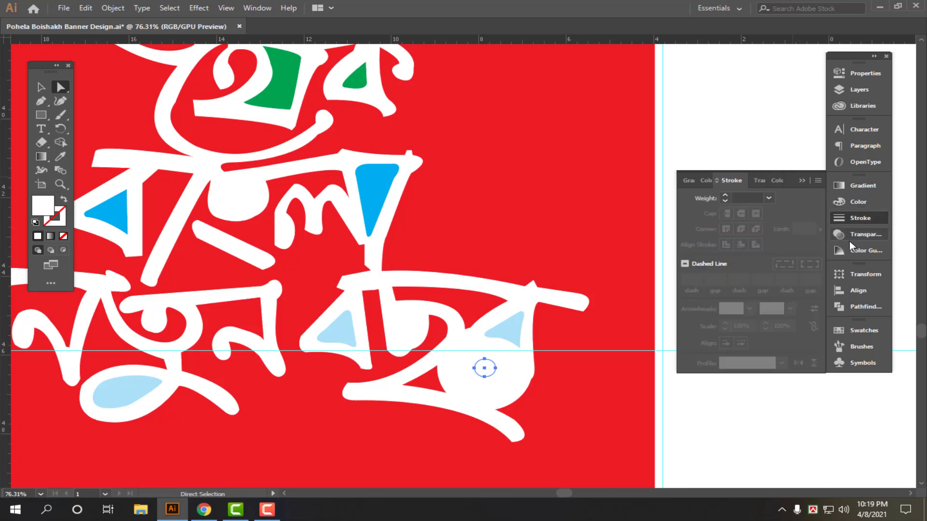
text(20)
key(Return)
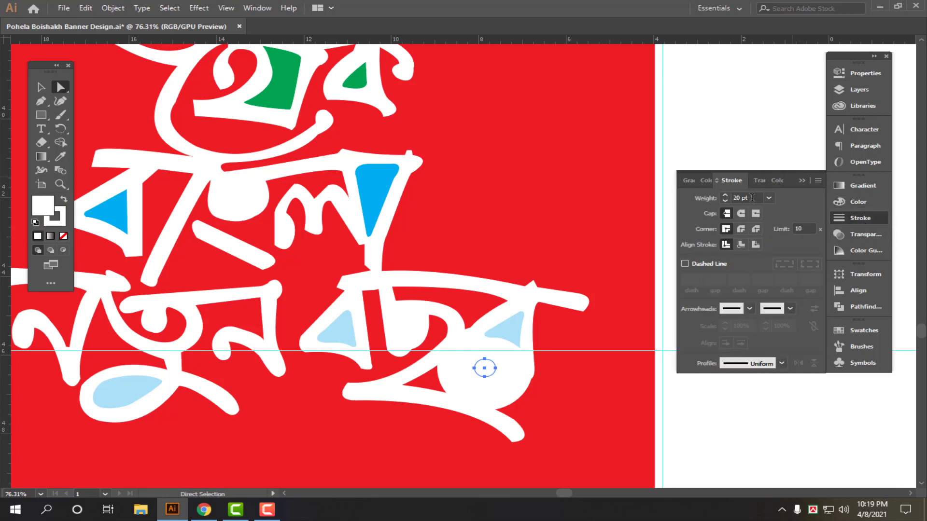
Step: Fill the small circle red with magenta and yellow at 100%, and make its stroke red with 100% magenta
click(859, 202)
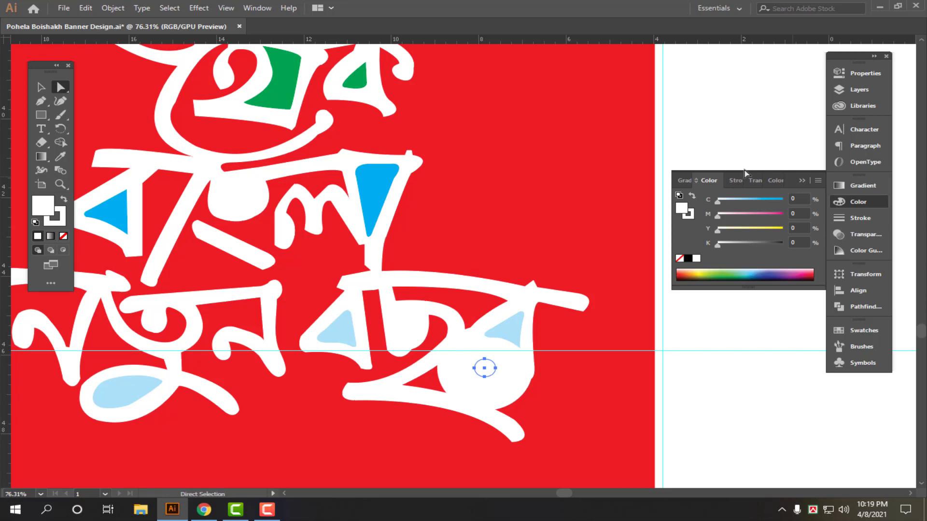
click(692, 215)
click(783, 229)
click(681, 208)
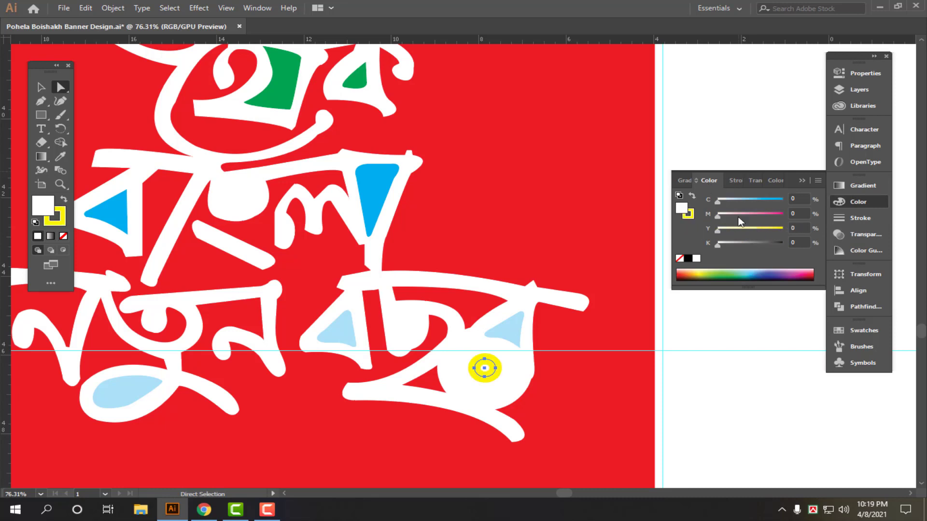
click(783, 229)
drag(760, 215, 783, 215)
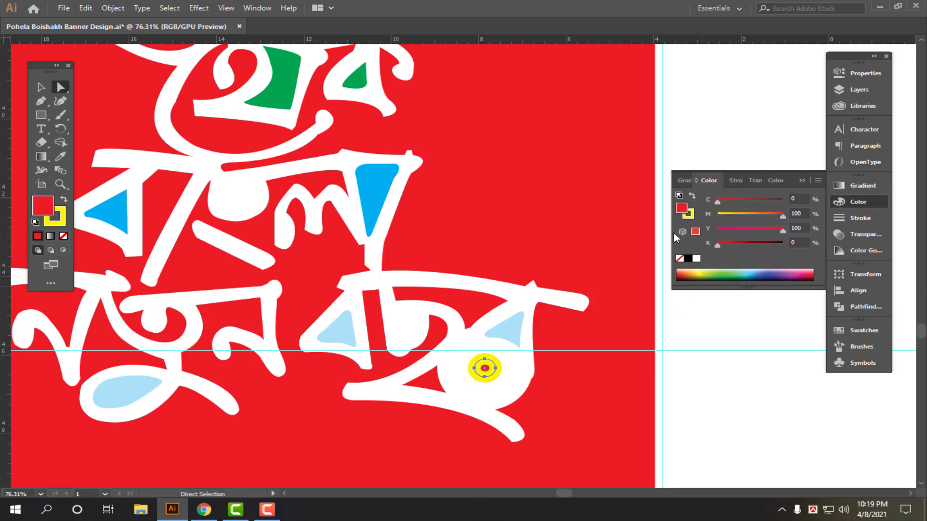
click(691, 216)
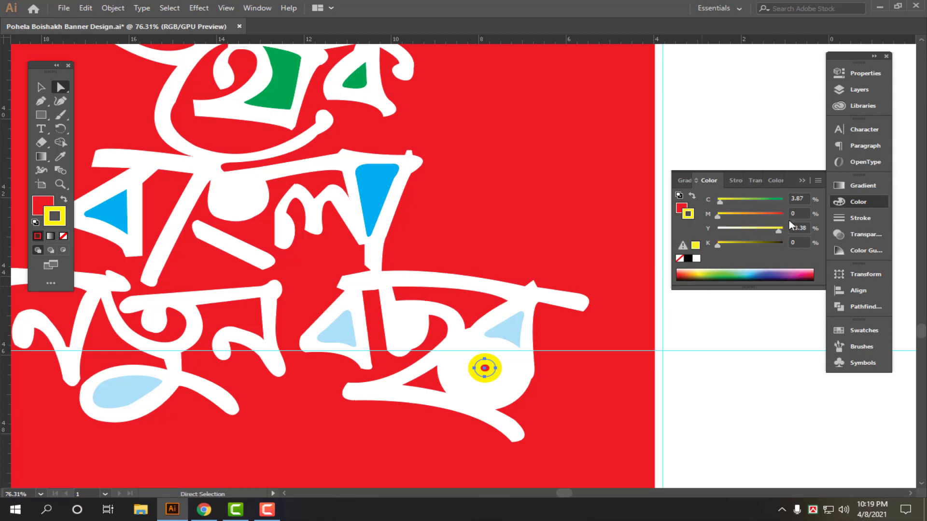
drag(749, 217, 783, 216)
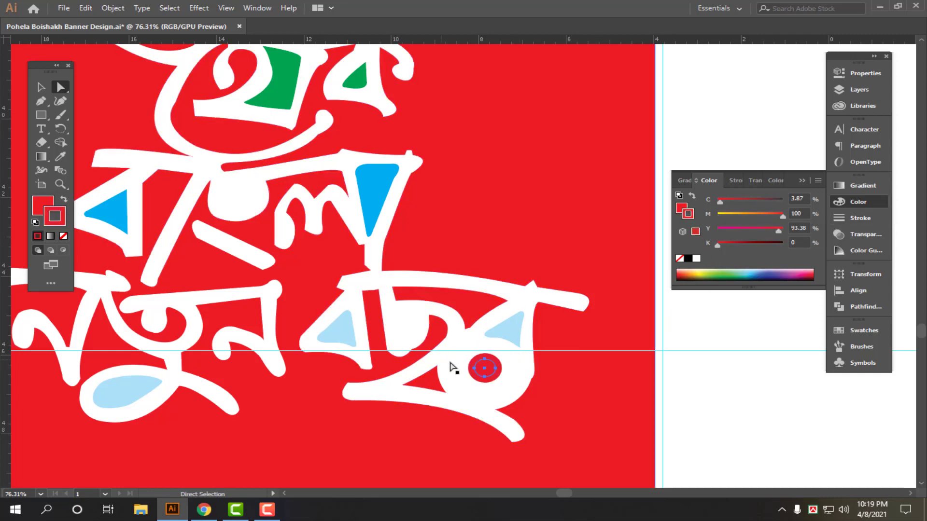
Step: Fill the small white inner shape of the ছ in the bottom line with the panel's red
drag(510, 349, 125, 323)
click(584, 176)
drag(517, 321, 662, 369)
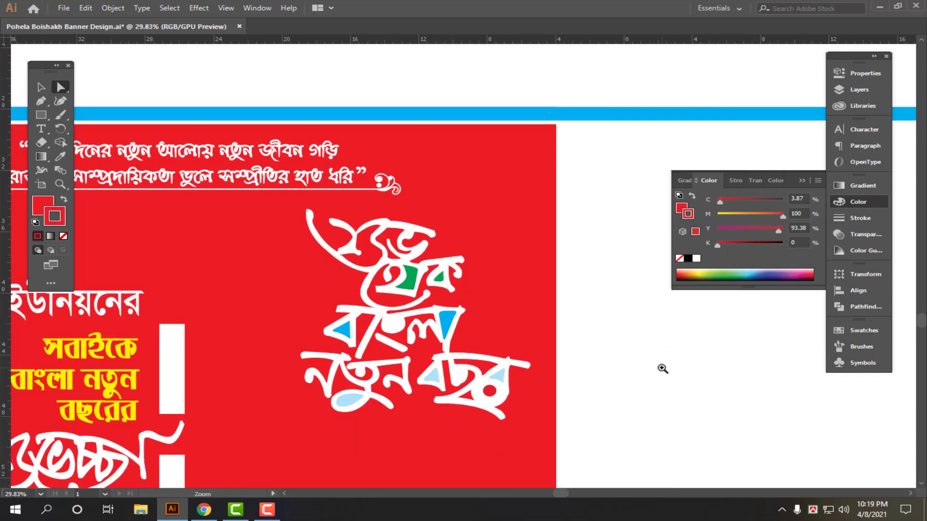
drag(486, 372, 589, 395)
click(440, 375)
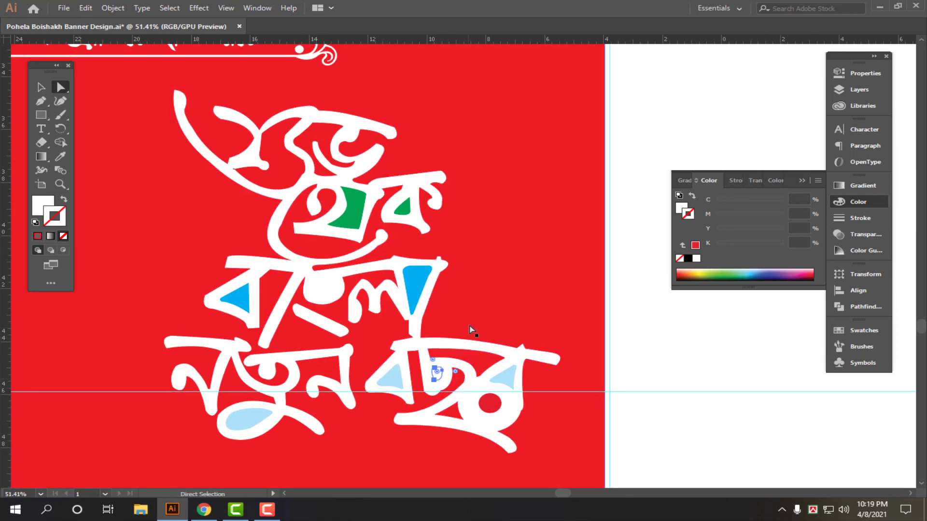
key(i)
click(493, 287)
key(v)
key(a)
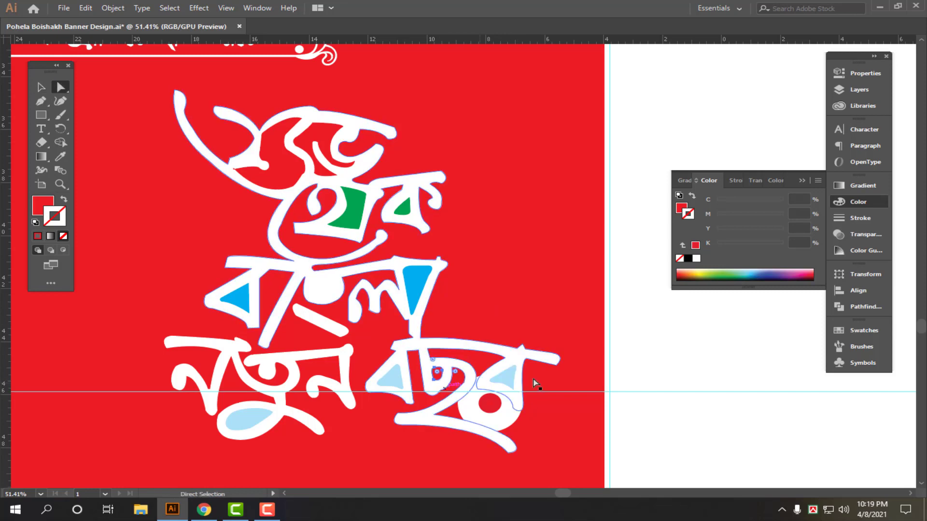
Step: Fill the white inner shape of the ং in বাংলা with the panel's red
scroll(415, 376, up, 2)
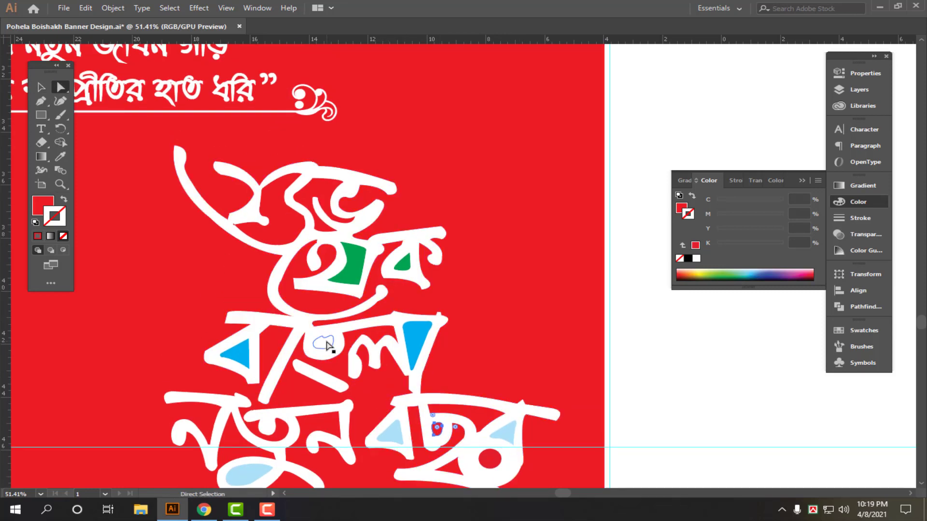
key(i)
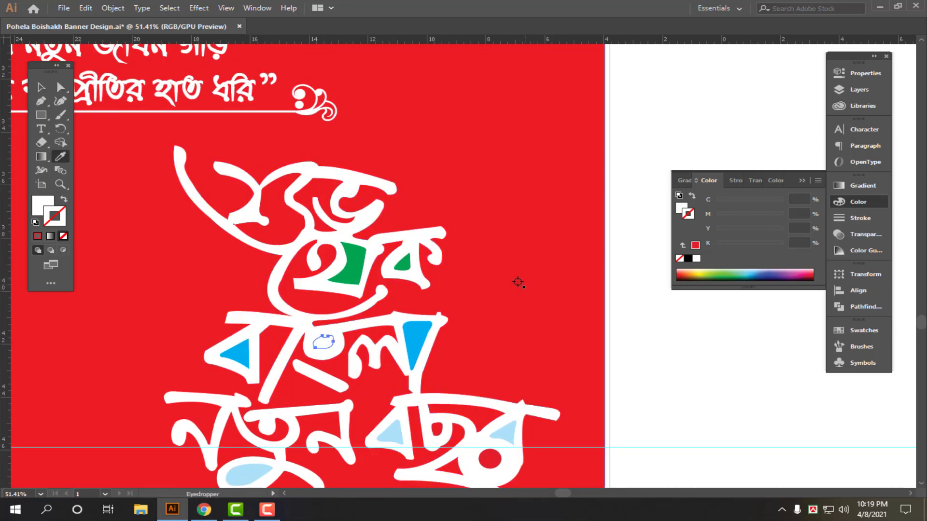
click(450, 303)
key(v)
Step: Move the ১১ নং দানাপাটুলী ইউনিয়নের line, the greeting artwork and the ১৪২৮ বাংলা line up together towards the quotation
scroll(497, 280, down, 5)
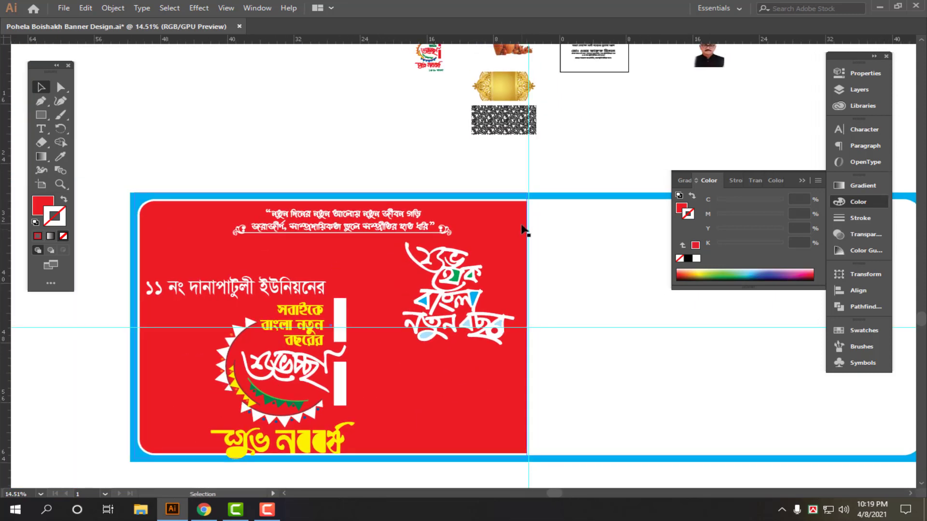
drag(473, 304, 424, 319)
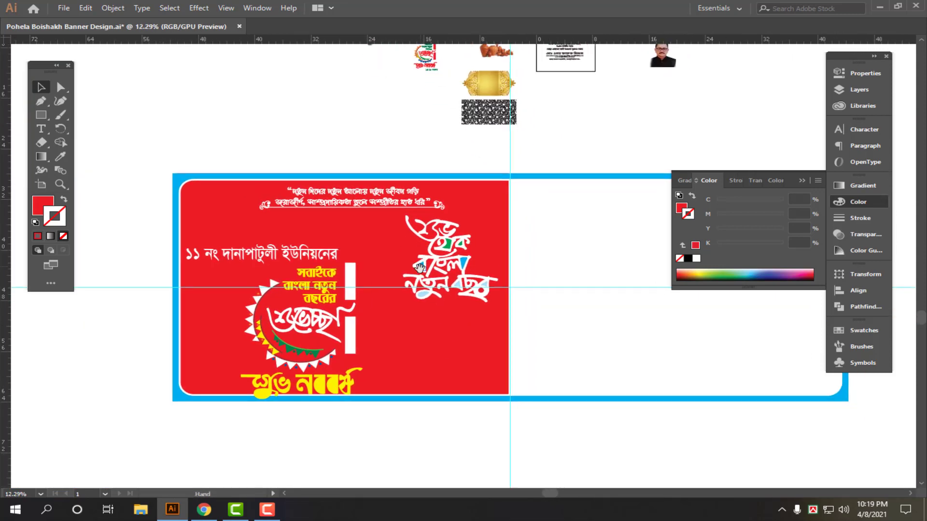
drag(269, 324, 316, 319)
click(368, 251)
scroll(363, 237, up, 1)
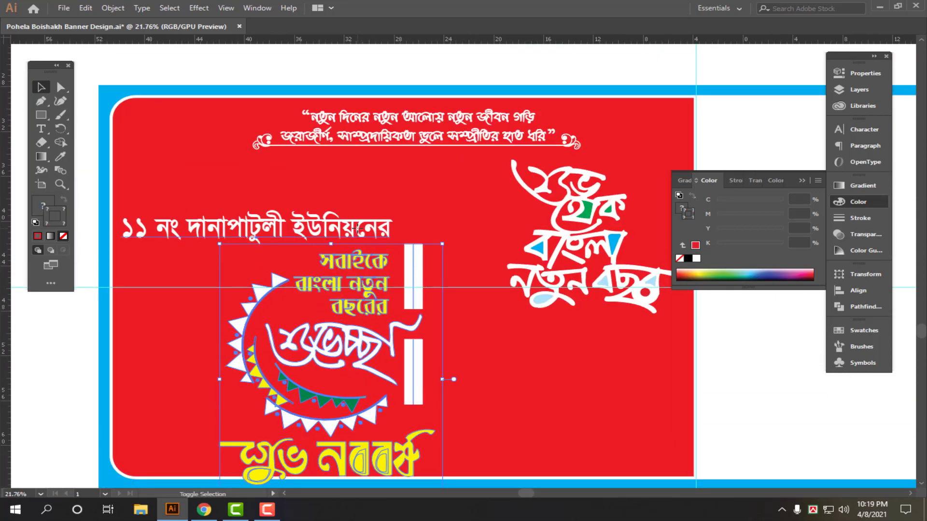
drag(361, 225, 360, 177)
scroll(446, 309, down, 2)
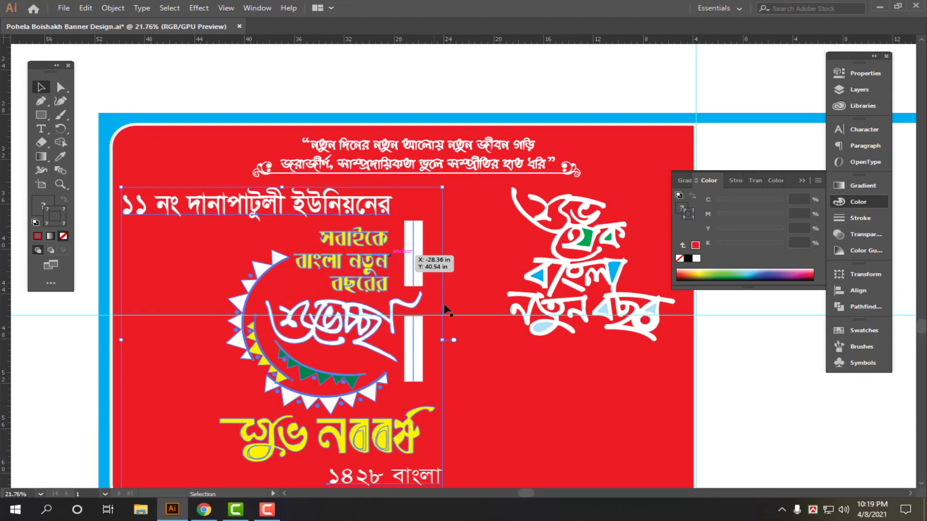
click(531, 365)
Step: Move the clay pottery picture into the red panel's lower-right corner beneath the white lettering and enlarge it
drag(465, 347, 256, 352)
drag(256, 352, 140, 352)
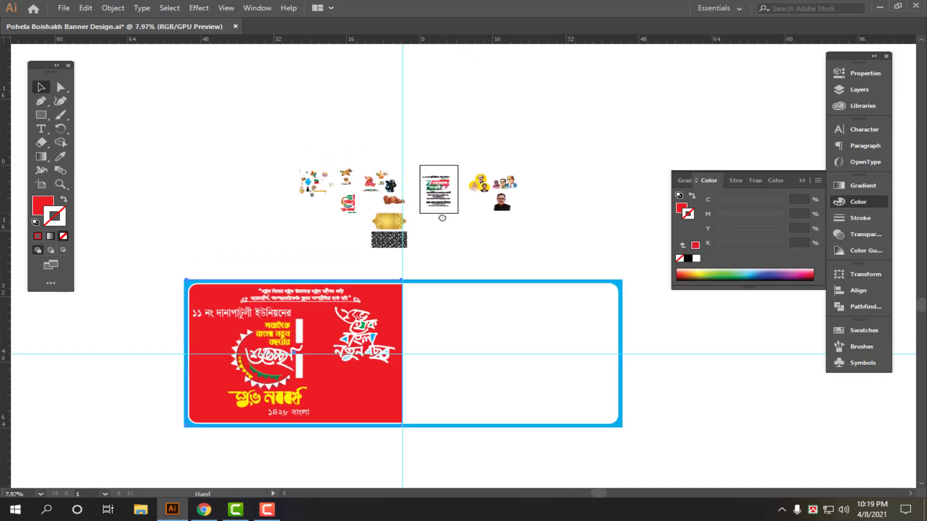
drag(331, 260, 418, 265)
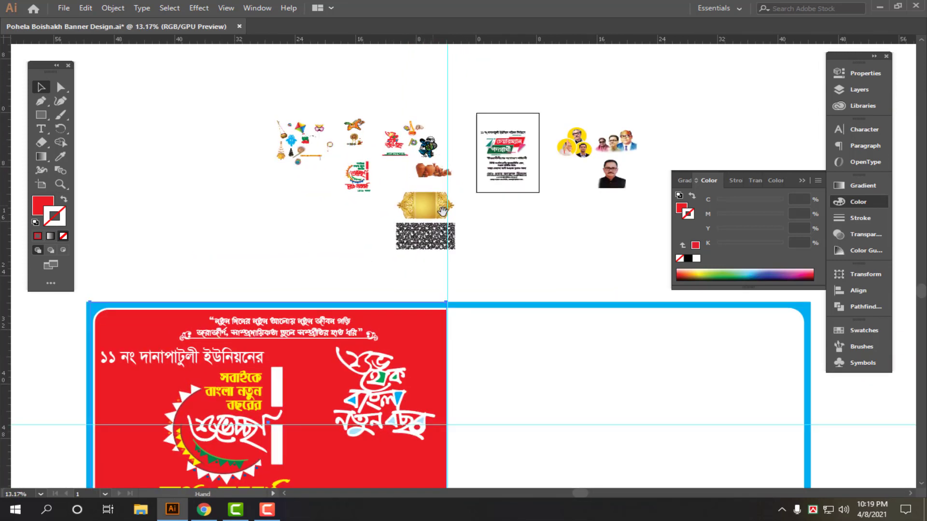
drag(442, 211, 323, 414)
drag(463, 443, 472, 444)
drag(381, 449, 382, 452)
scroll(298, 173, up, 1)
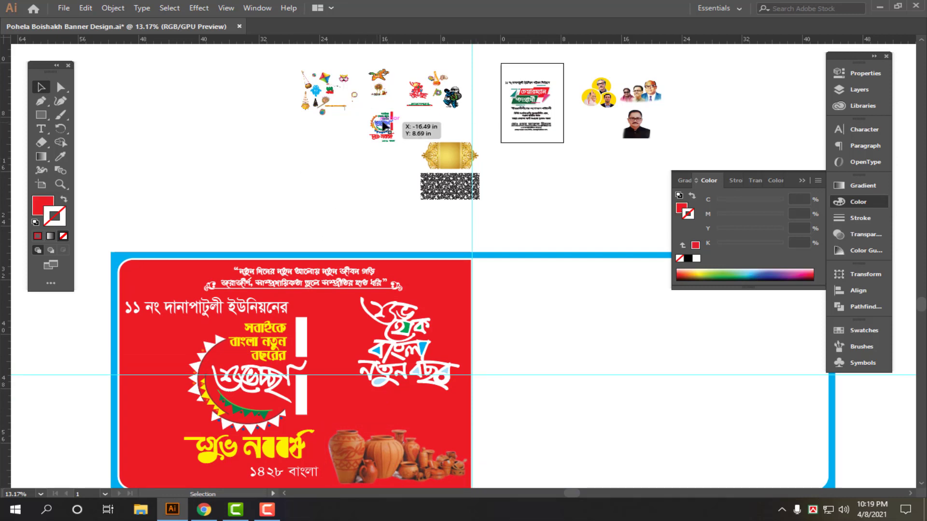
Step: Arrange three hanging pot ornaments of different lengths along the top edge in the red panel's upper-left corner
scroll(387, 132, down, 1)
drag(306, 89, 293, 279)
drag(192, 263, 237, 226)
drag(187, 297, 197, 264)
drag(163, 293, 235, 292)
click(348, 158)
drag(398, 158, 179, 193)
Step: Bring the kite from the loose artwork onto the red panel, enlarged, under the heading and beside the round greeting artwork
drag(499, 85, 408, 172)
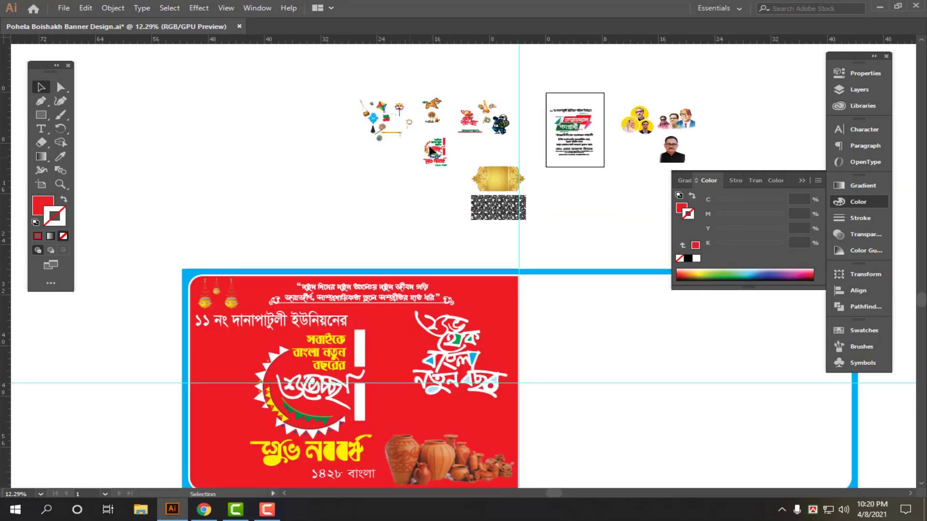
click(382, 110)
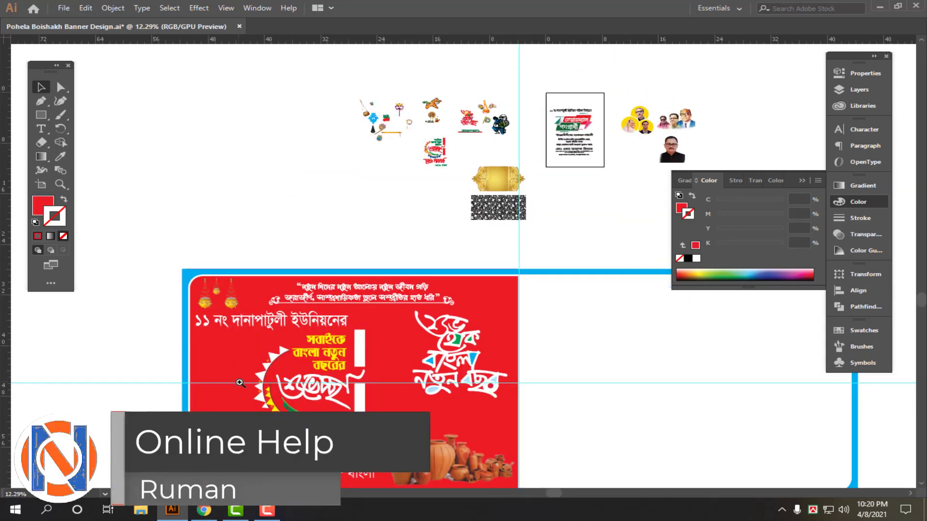
drag(240, 383, 473, 379)
key(ctrl+v)
drag(444, 263, 179, 243)
drag(231, 266, 363, 343)
drag(80, 259, 53, 257)
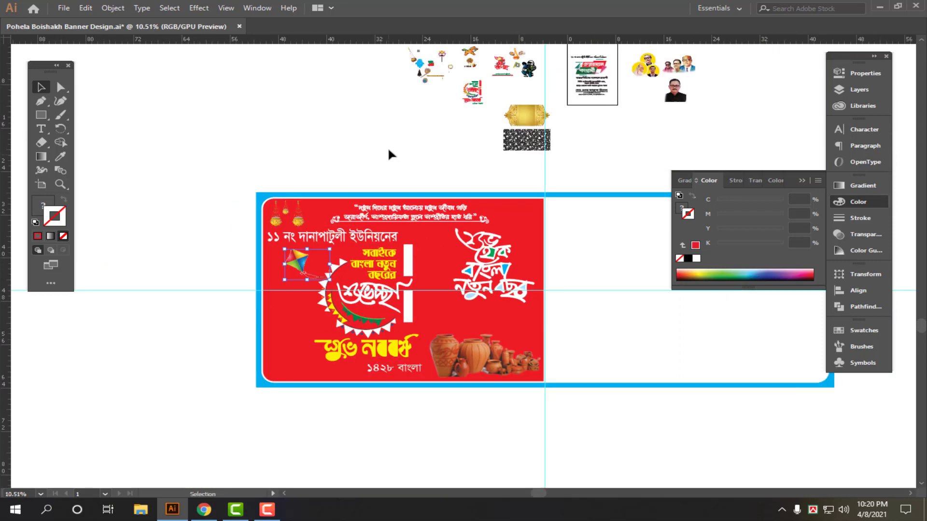
Step: Cut the lion mask on a stick out of the loose artwork above the banner
drag(526, 113, 428, 207)
drag(388, 130, 425, 131)
drag(352, 171, 402, 251)
key(ctrl+z)
drag(283, 180, 413, 222)
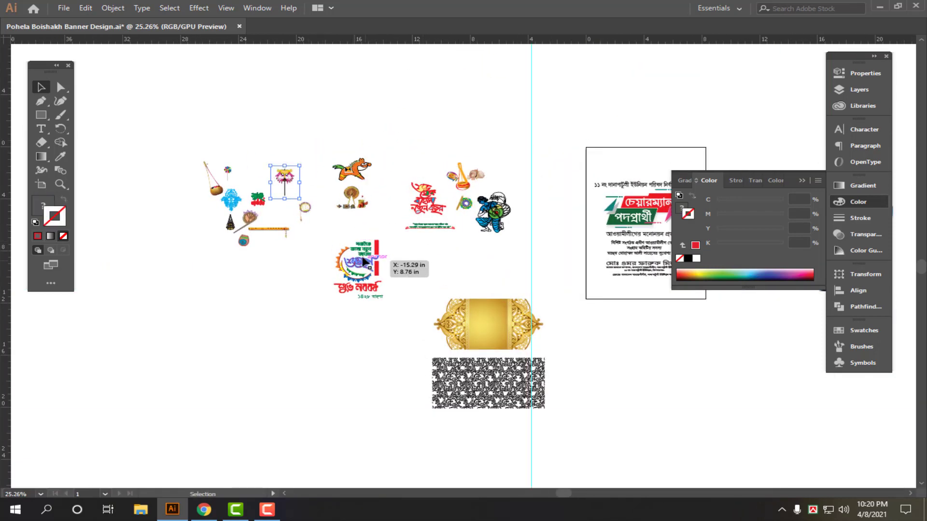
drag(288, 267, 289, 189)
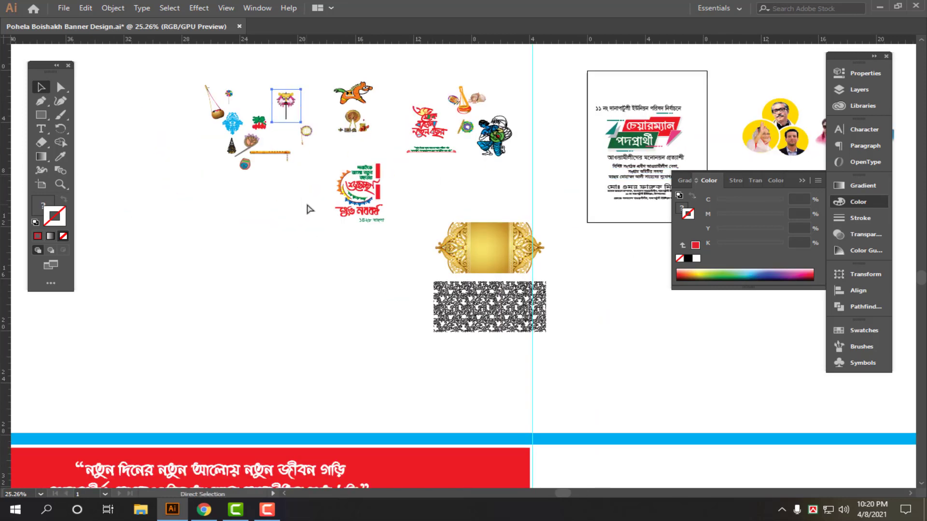
Step: Place the lion mask in the red panel's lower-left corner and enlarge it beside the yellow greeting
drag(307, 262, 366, 53)
drag(285, 328, 401, 75)
drag(357, 189, 323, 193)
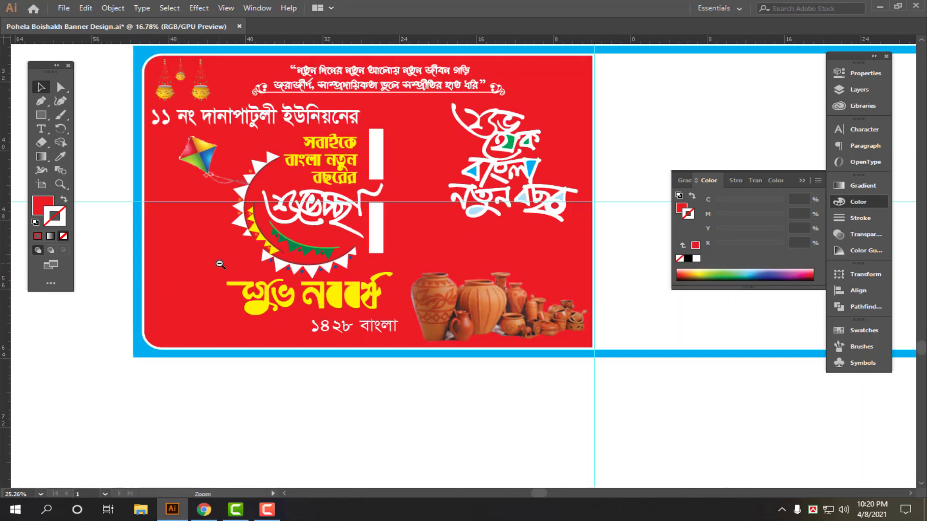
drag(219, 265, 345, 289)
drag(345, 288, 388, 300)
click(472, 251)
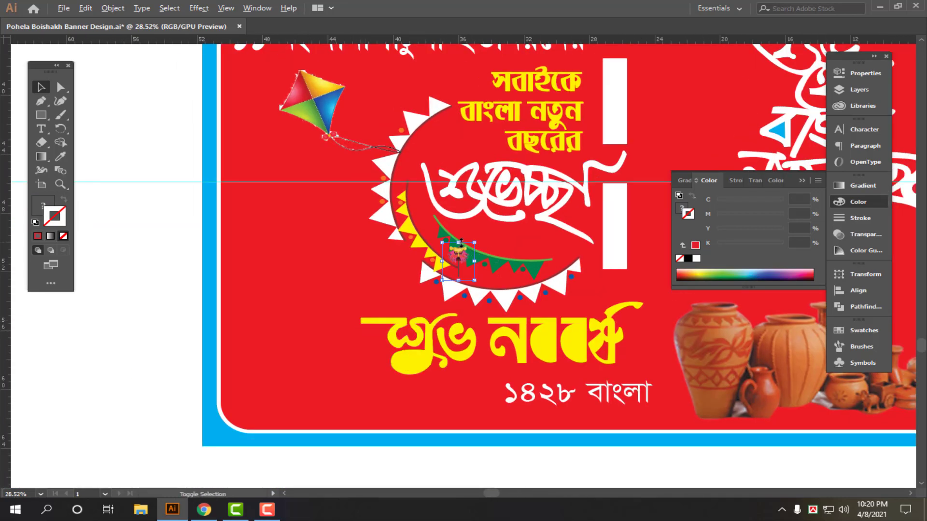
drag(461, 243, 346, 265)
drag(444, 303, 319, 322)
scroll(355, 399, down, 2)
scroll(355, 399, up, 2)
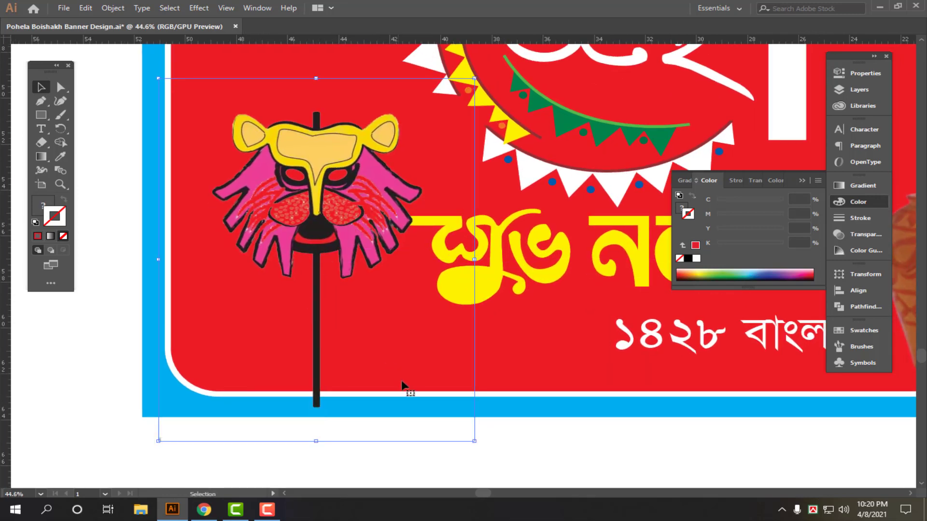
Step: Bring the blue frame with its white inner border in front of the mask's stick
click(612, 392)
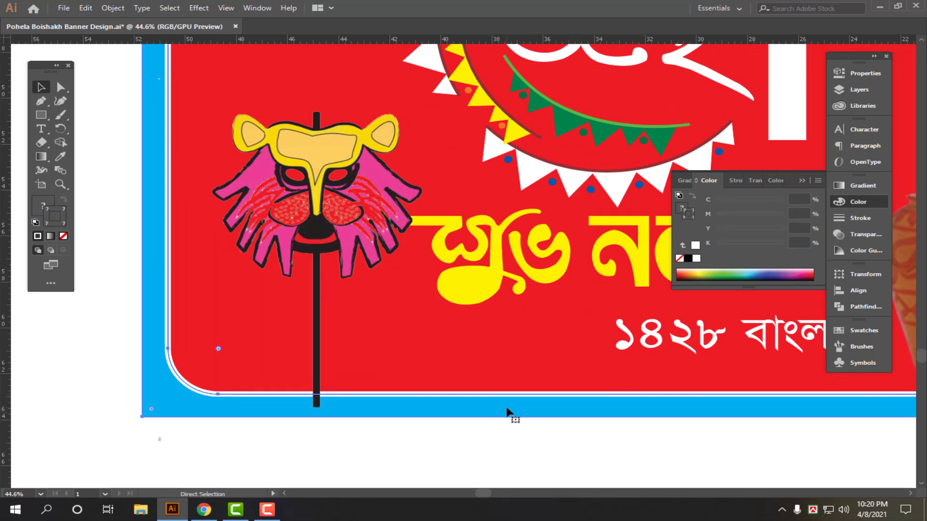
click(537, 439)
drag(584, 365, 353, 347)
drag(574, 391, 258, 429)
click(227, 341)
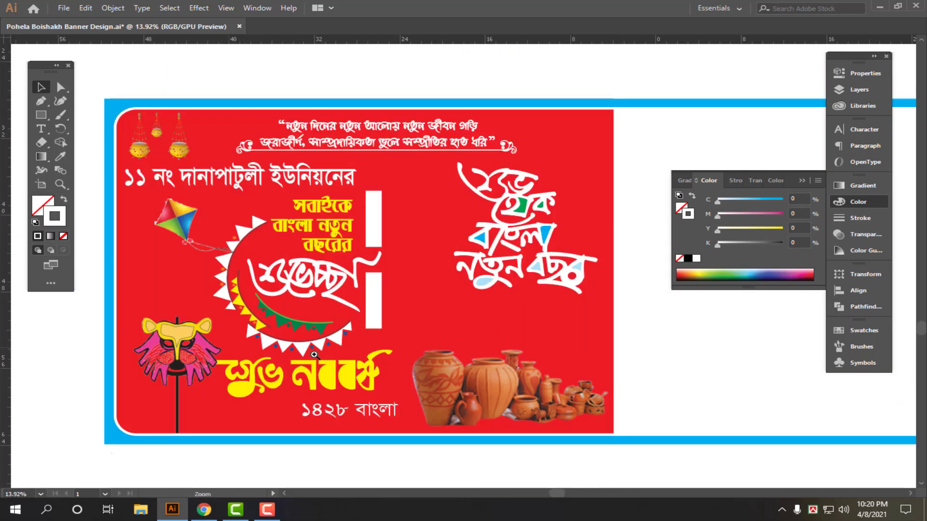
Step: Shift the lion mask slightly towards the panel's left edge and shrink it so it clears the yellow greeting
key(v)
click(175, 375)
mouse_move(164, 360)
mouse_down()
mouse_move(176, 360)
mouse_move(157, 366)
mouse_up()
drag(167, 376, 261, 324)
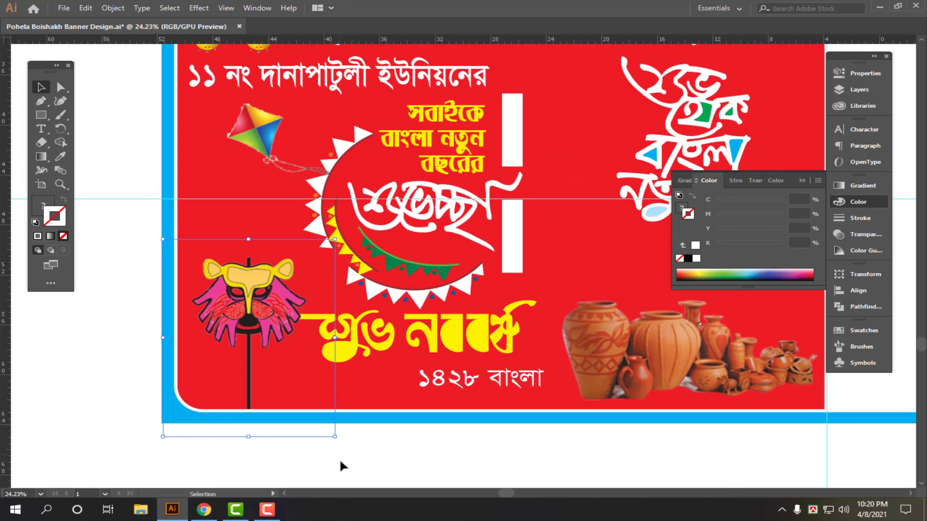
drag(335, 437, 326, 427)
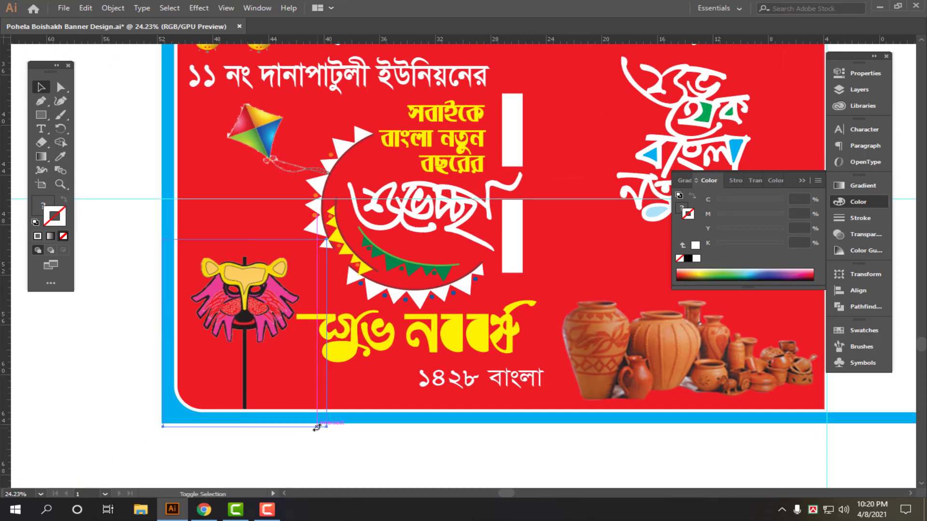
mouse_move(328, 428)
mouse_down()
mouse_move(334, 431)
mouse_move(315, 415)
mouse_up()
key(ctrl+z)
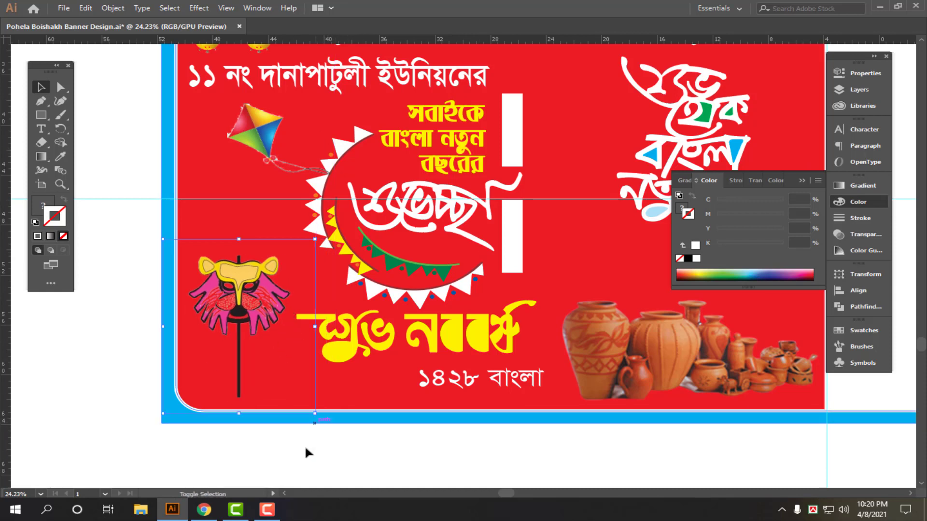
Step: Crop the mask image to about 8.72 by 11.69 inches and move it down to the panel's bottom edge
click(865, 74)
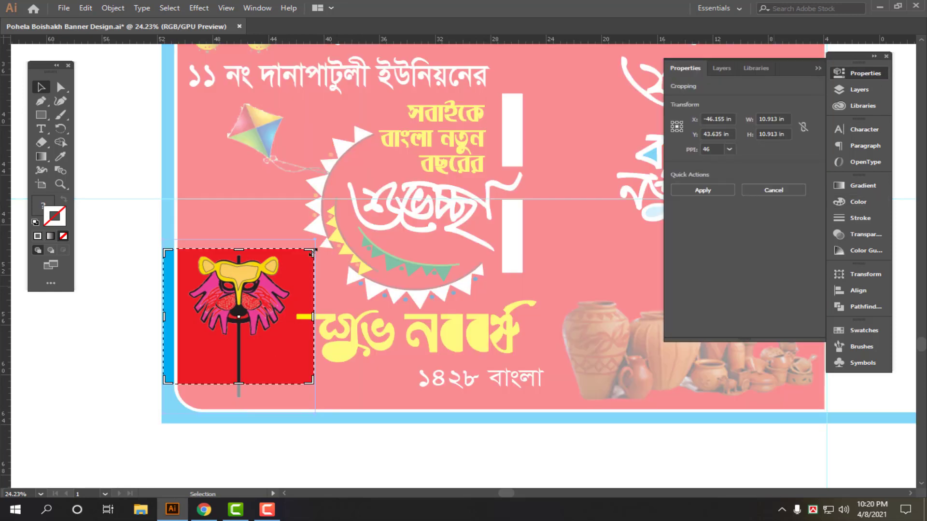
drag(313, 252, 288, 260)
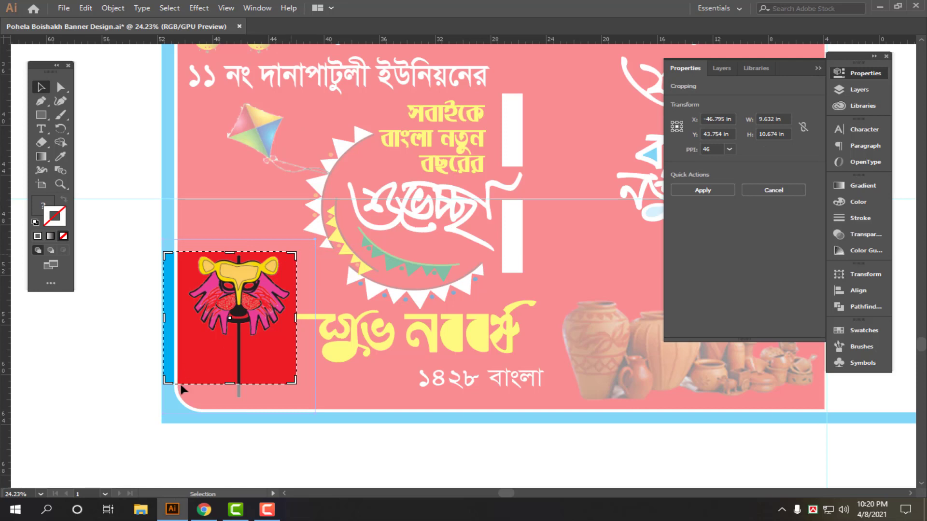
drag(168, 381, 175, 398)
key(Return)
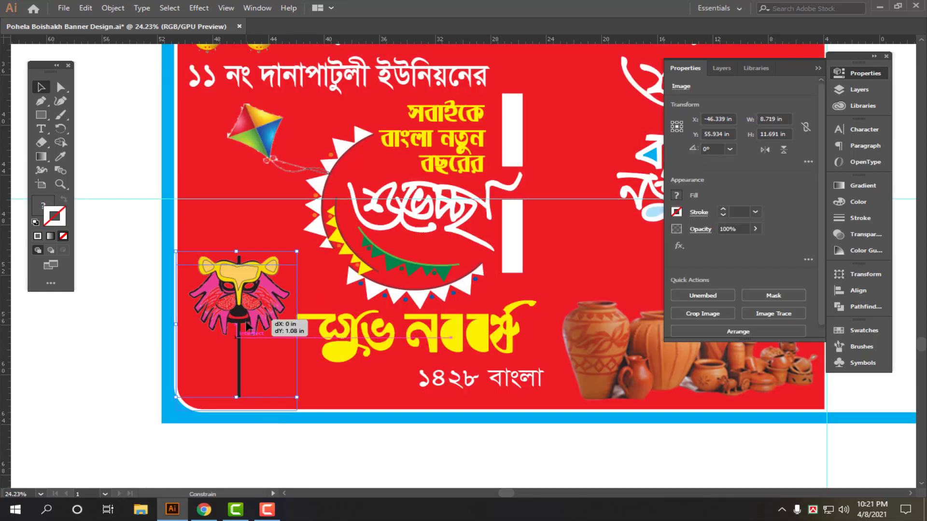
drag(404, 437, 340, 398)
Step: Cut the bamboo basket picture out of the loose artwork above the banner
drag(459, 379, 258, 374)
drag(370, 114, 449, 197)
drag(449, 197, 476, 199)
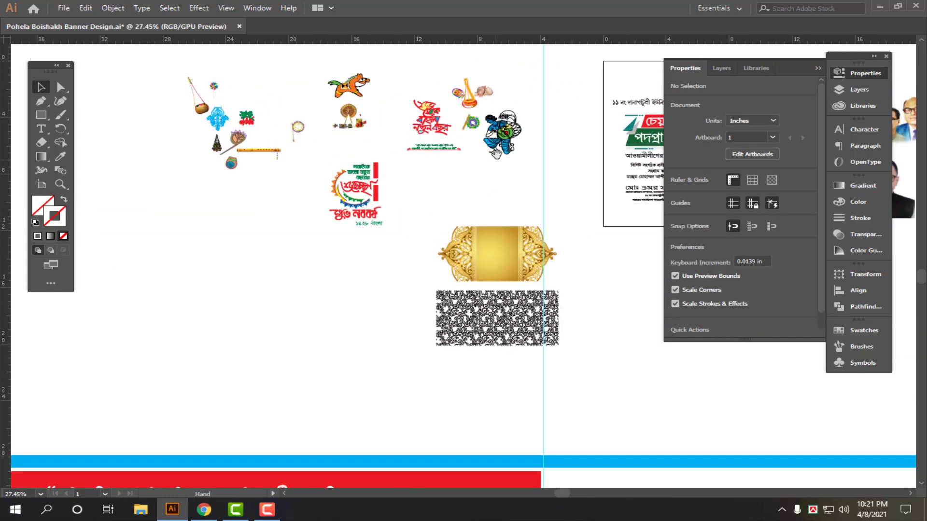
drag(461, 141, 503, 140)
click(500, 134)
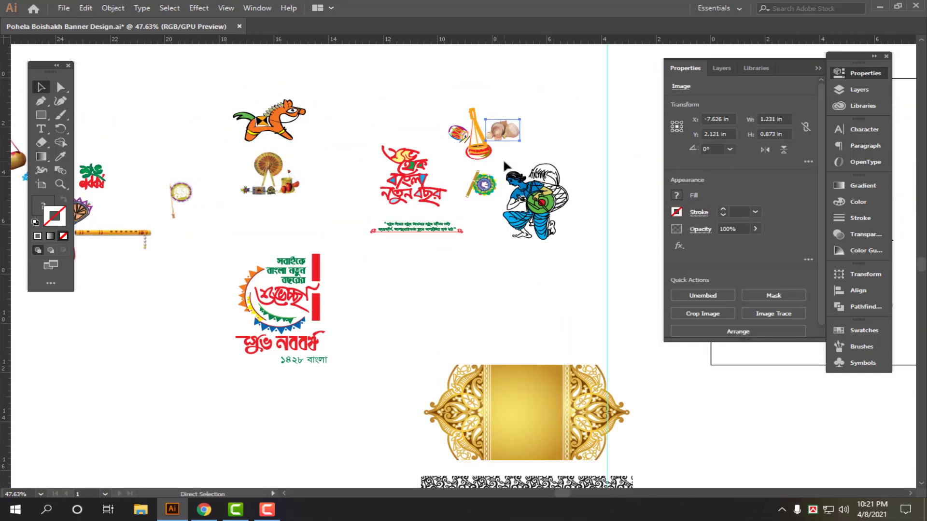
key(ctrl+x)
Step: Paste the basket picture near the pottery, enlarge it and move it onto the red panel above the pots
drag(406, 288, 316, 376)
drag(476, 456, 482, 330)
drag(403, 398, 522, 399)
drag(562, 347, 316, 359)
key(ctrl+v)
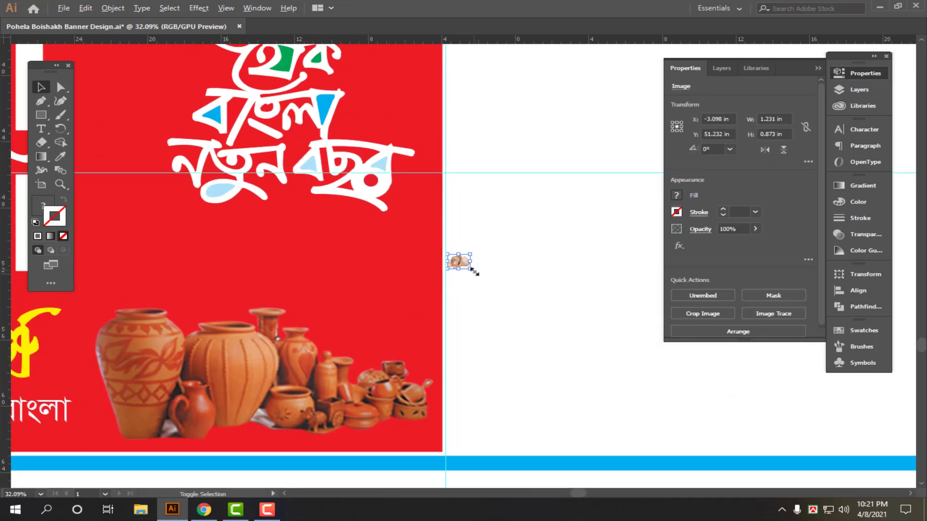
drag(474, 272, 641, 338)
drag(524, 314, 564, 310)
drag(584, 285, 620, 384)
Step: Shrink the pottery picture into the red panel's lower-right corner and slightly enlarge the basket picture just above it
click(427, 382)
key(ctrl+[)
key(Tab)
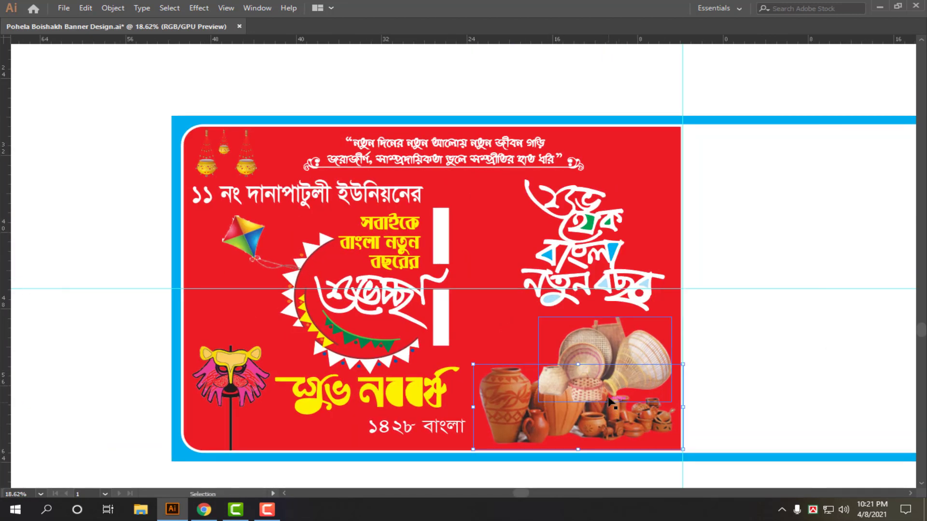
scroll(529, 381, down, 2)
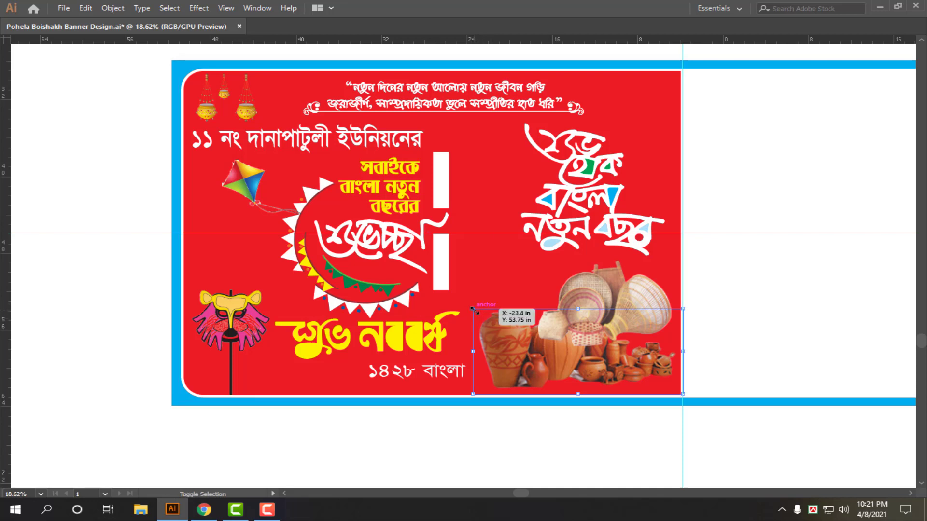
drag(472, 308, 565, 330)
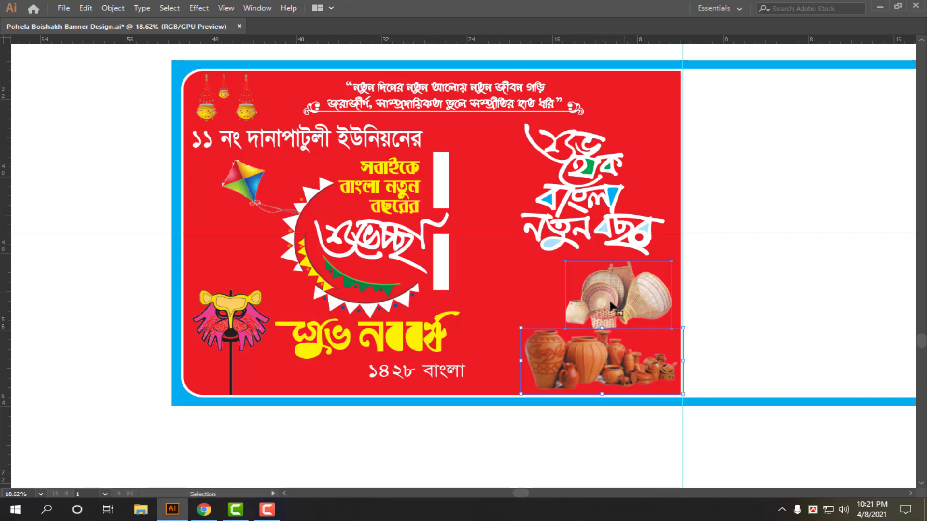
drag(565, 329, 559, 333)
click(536, 305)
Step: Cut the colourful pinwheel out of the loose artwork above the banner
drag(607, 311, 364, 433)
drag(390, 192, 634, 279)
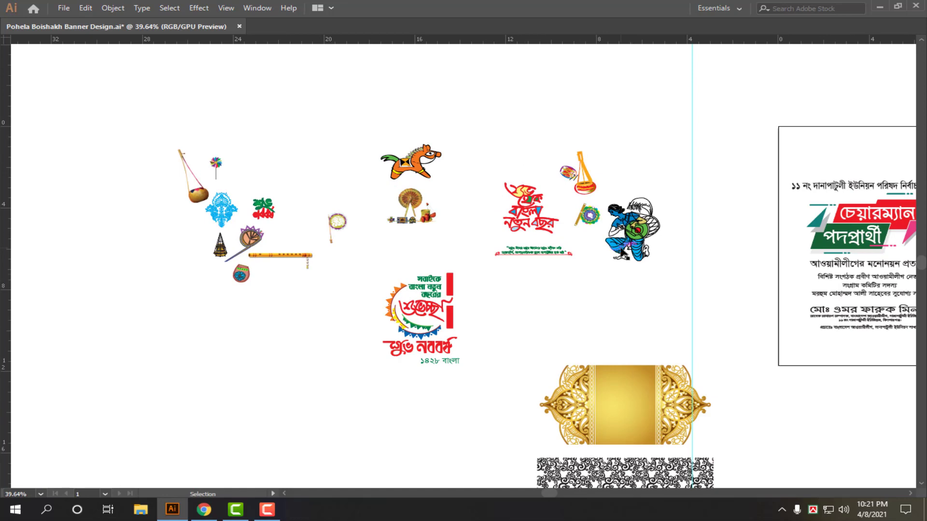
drag(183, 180, 289, 163)
key(ctrl+x)
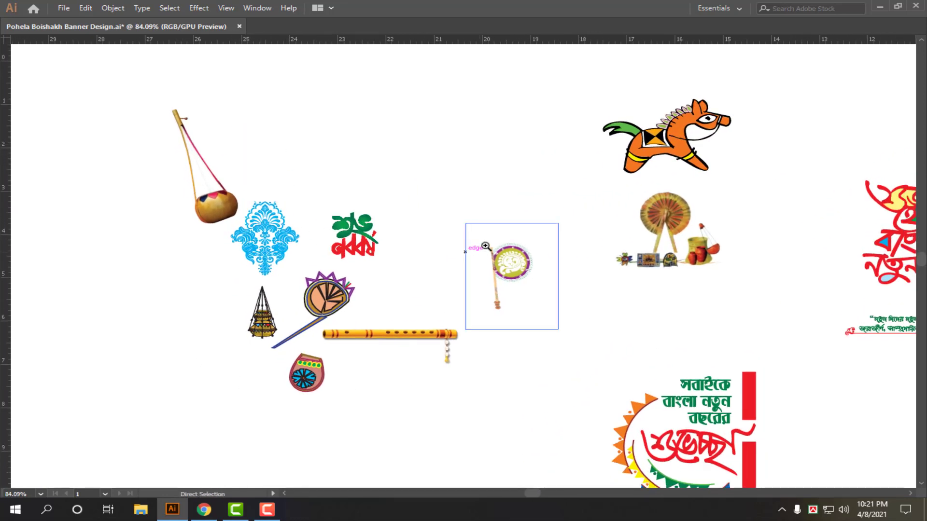
Step: Paste the pinwheel onto the red panel, enlarged, between the yellow greeting and the pottery with its stick reaching the bottom edge
drag(476, 246, 218, 243)
drag(564, 478, 545, 47)
scroll(482, 308, down, 2)
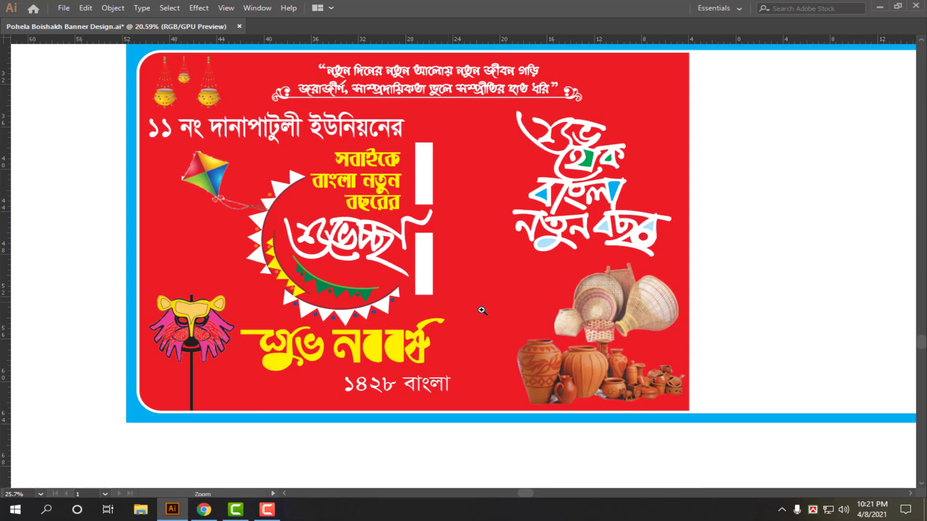
scroll(509, 292, up, 4)
key(ctrl+v)
drag(470, 251, 576, 133)
drag(475, 211, 481, 274)
Step: Bring the blue frame in front of the pinwheel's stick and leave the frame's position unchanged
click(622, 447)
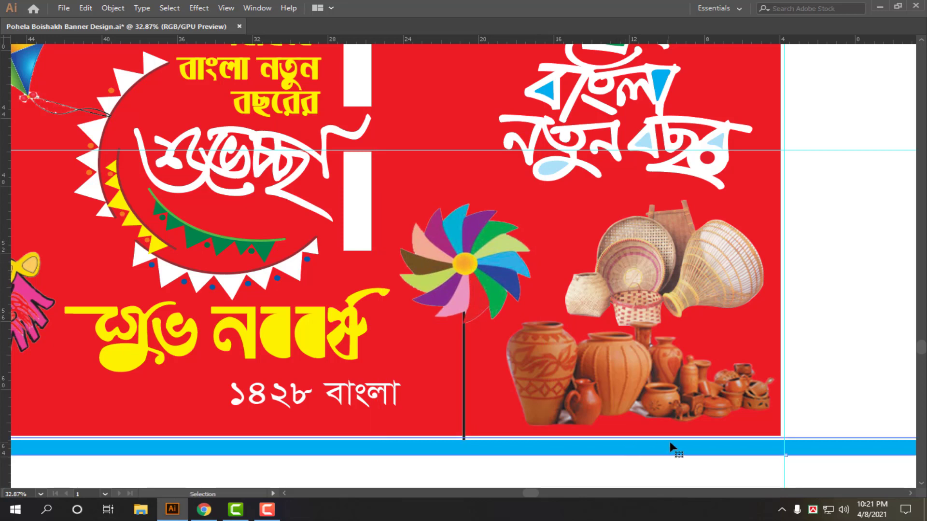
drag(666, 447, 673, 460)
key(ctrl+z)
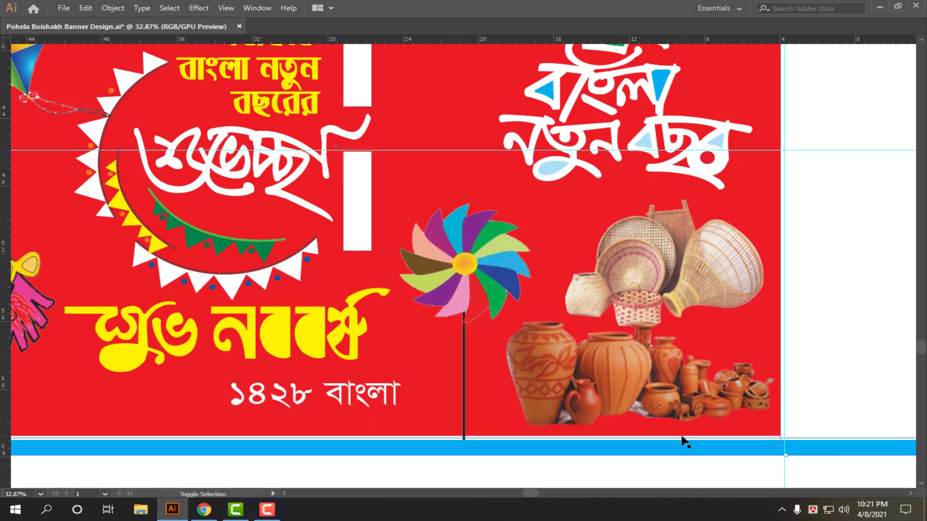
key(ctrl+shift+a)
key(ctrl+space)
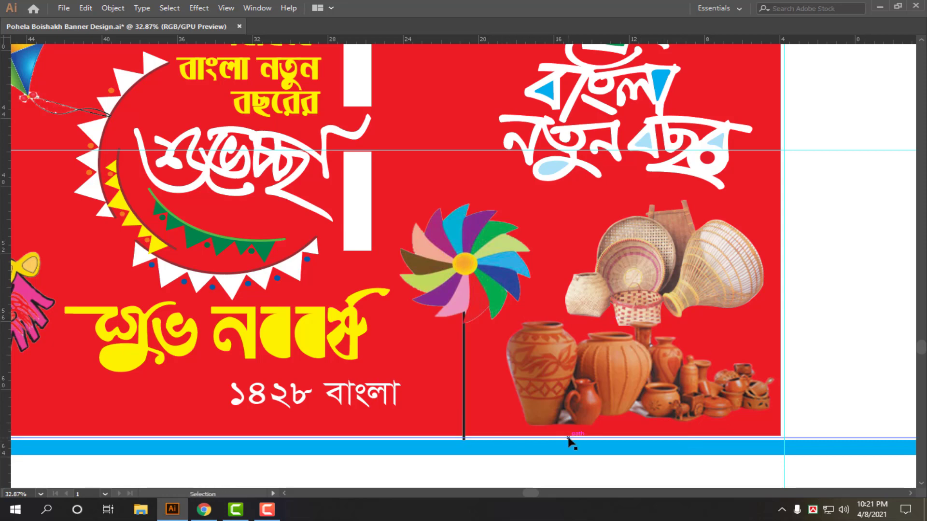
Step: Move the black swirl pattern onto the banner, enlarge it and stretch it across almost the full banner width
key(z)
alt+click(535, 367)
drag(387, 366, 374, 365)
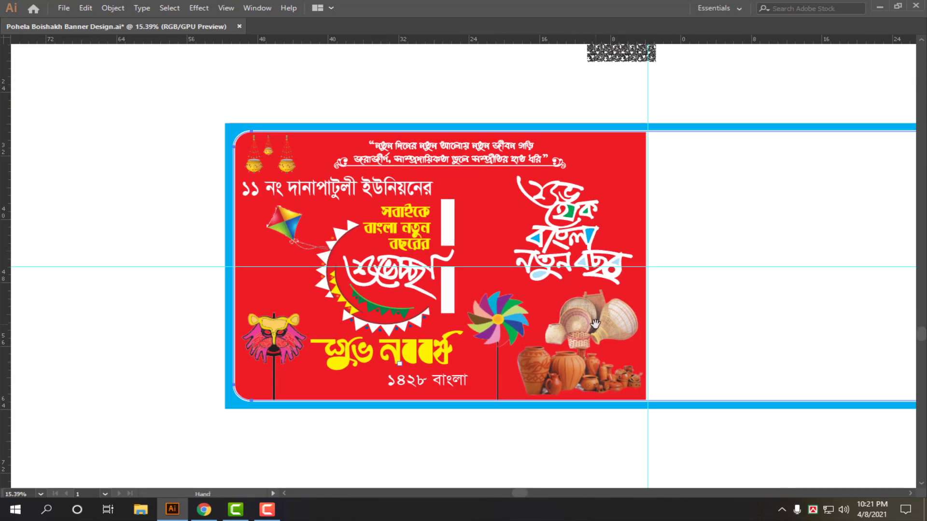
drag(551, 325, 540, 325)
drag(643, 326, 499, 360)
drag(485, 95, 773, 432)
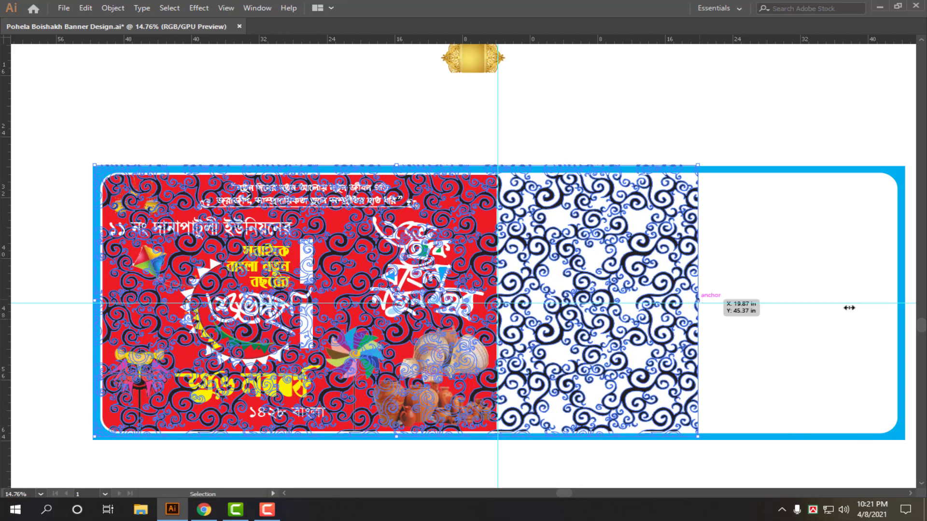
drag(848, 308, 909, 306)
Step: Lower the swirl pattern's top edge to the frame's top and send the pattern to the back
click(718, 159)
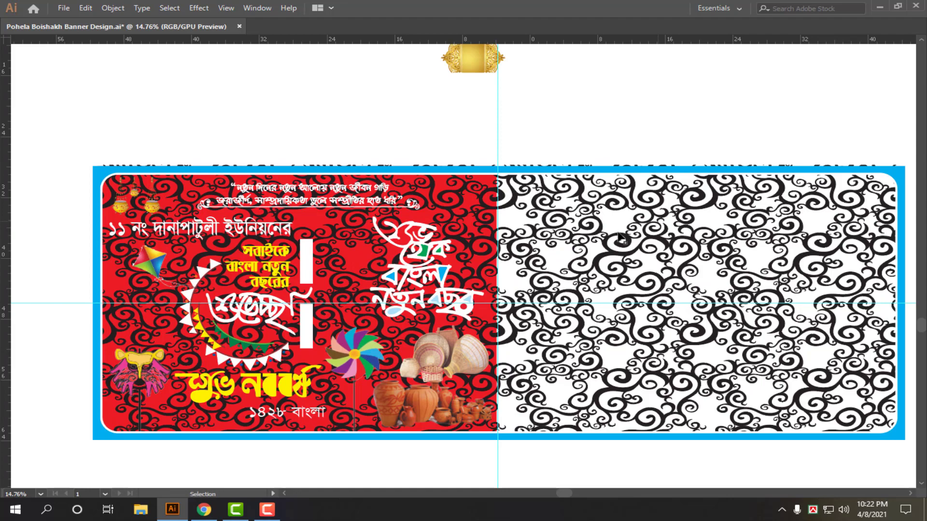
click(545, 205)
drag(497, 164, 498, 167)
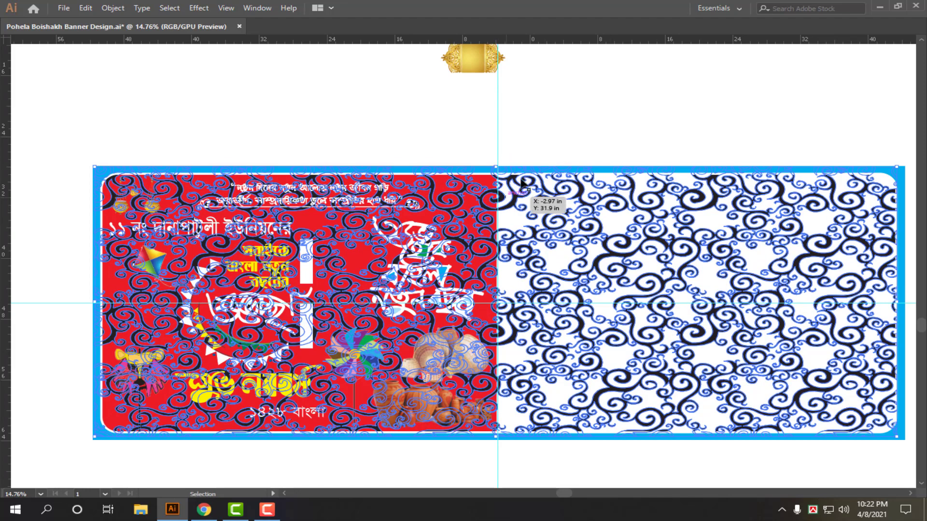
click(558, 143)
click(504, 225)
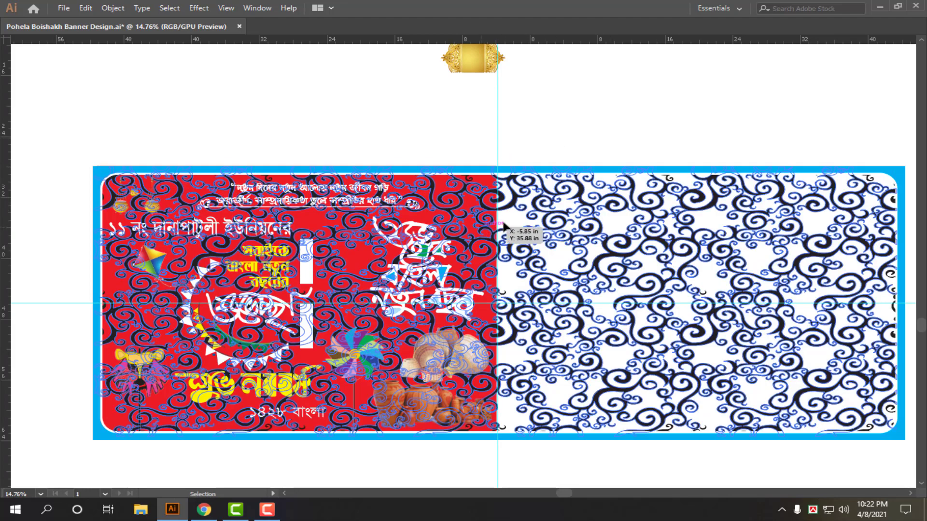
key(ctrl+shift+[)
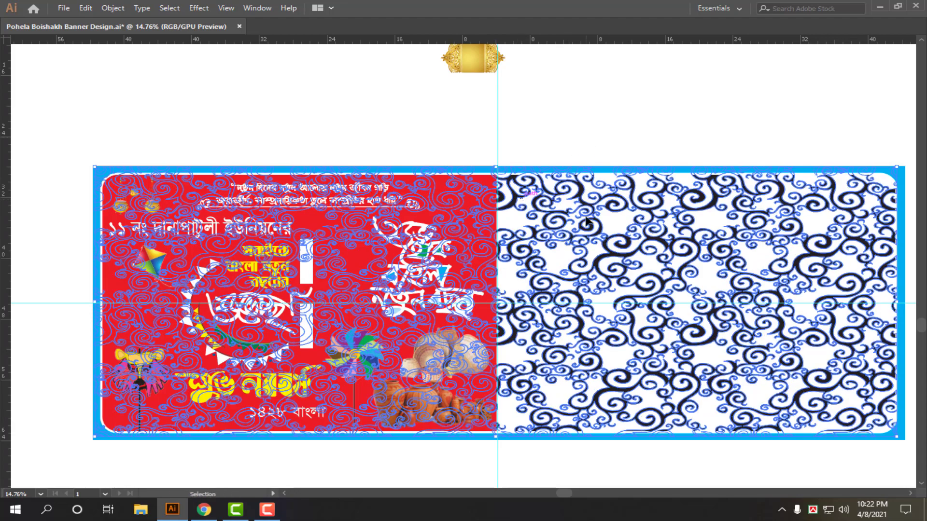
Step: Send the red panel to the back, behind the swirl pattern
drag(531, 198, 585, 258)
key(m)
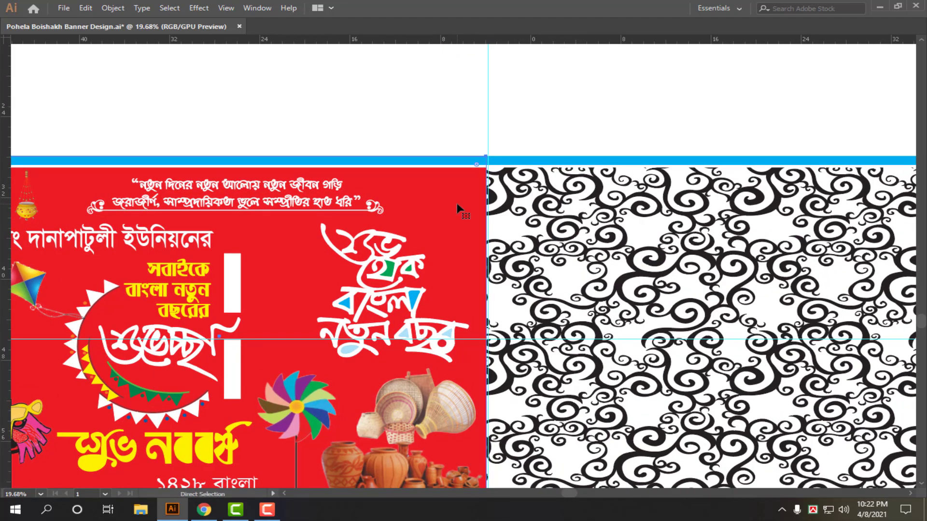
key(ctrl+shift+[)
key(Tab)
click(525, 133)
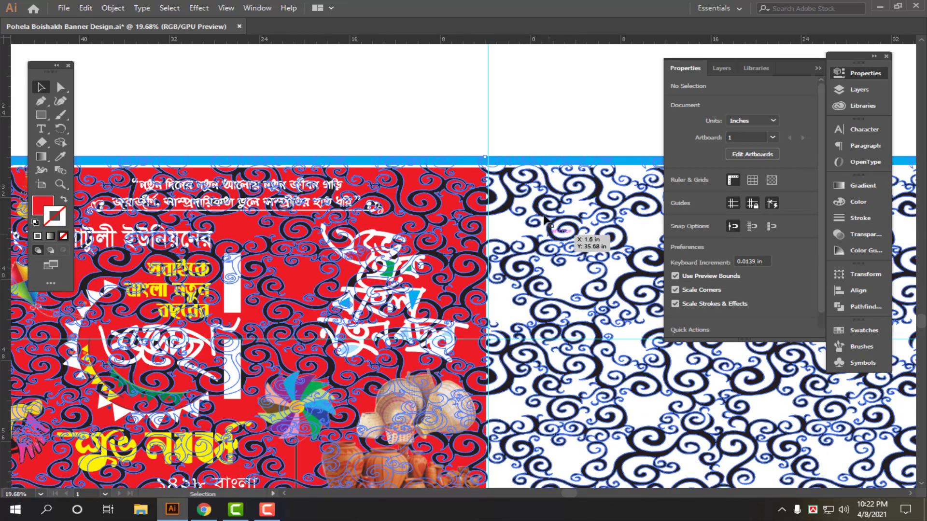
Step: Set the swirl pattern's opacity to 20%
click(555, 235)
drag(510, 117, 460, 133)
drag(611, 124, 555, 131)
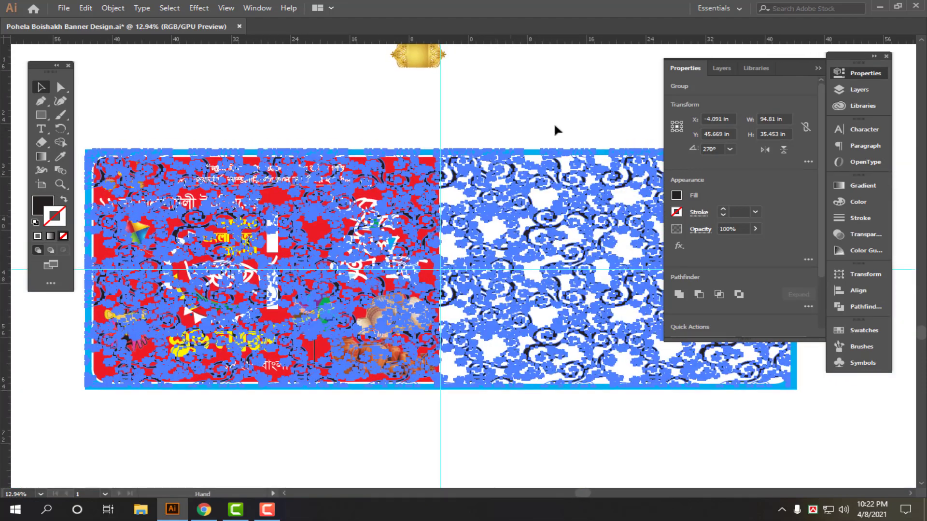
click(555, 129)
click(593, 205)
click(867, 234)
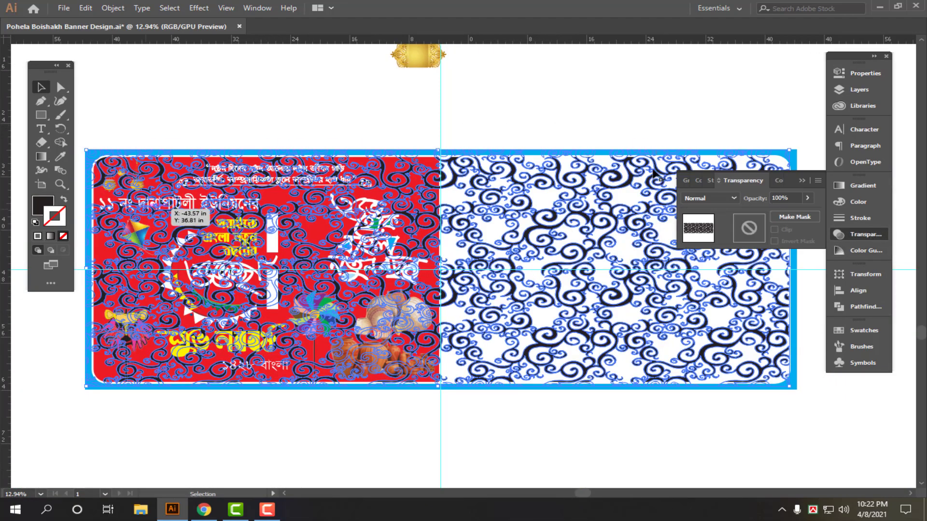
click(426, 134)
drag(419, 158, 443, 161)
click(502, 183)
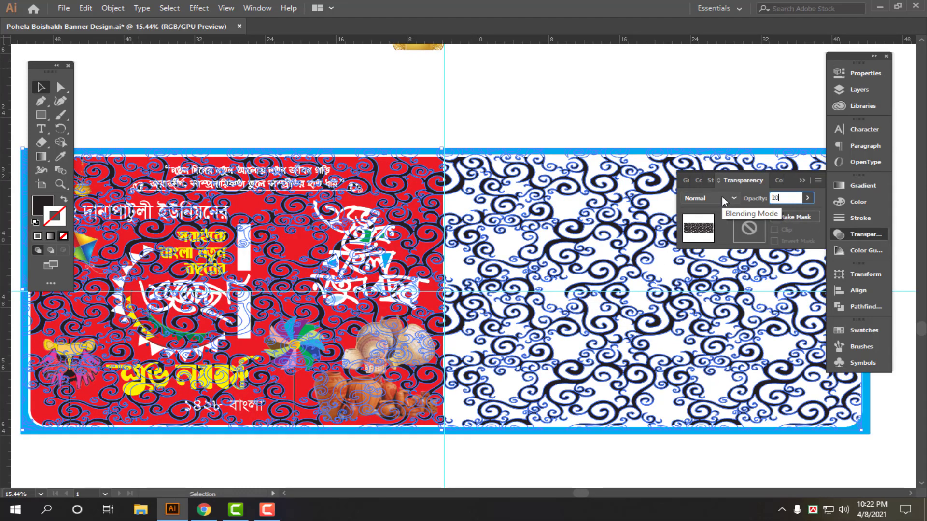
key(Return)
click(577, 119)
Step: Reduce the swirl pattern's opacity to 10%
ctrl+drag(492, 221, 536, 218)
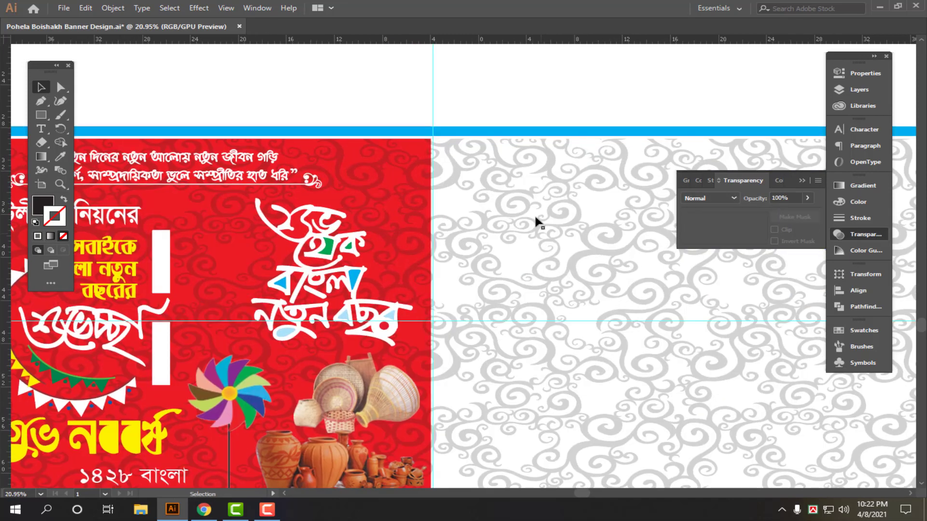
click(536, 220)
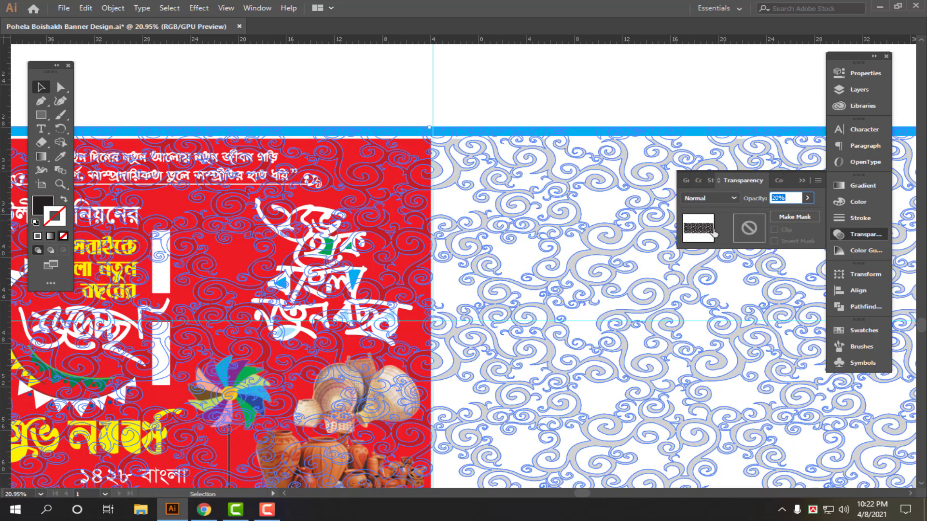
key(Return)
click(595, 108)
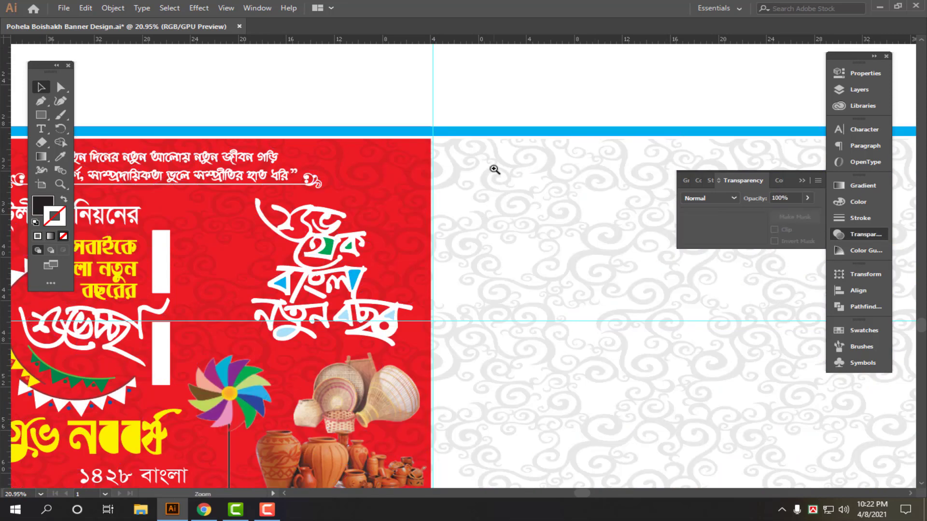
ctrl+drag(551, 341, 469, 345)
drag(470, 345, 535, 336)
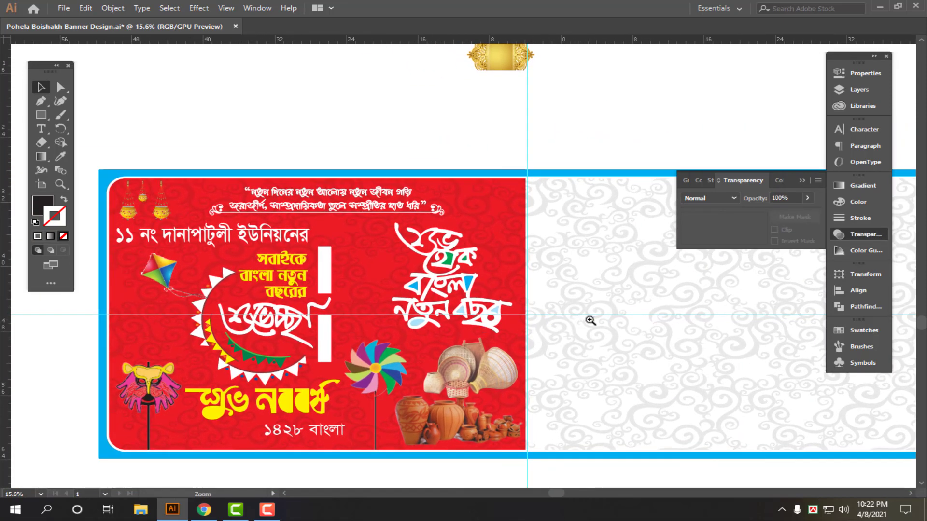
ctrl+drag(591, 321, 539, 318)
drag(625, 299, 482, 325)
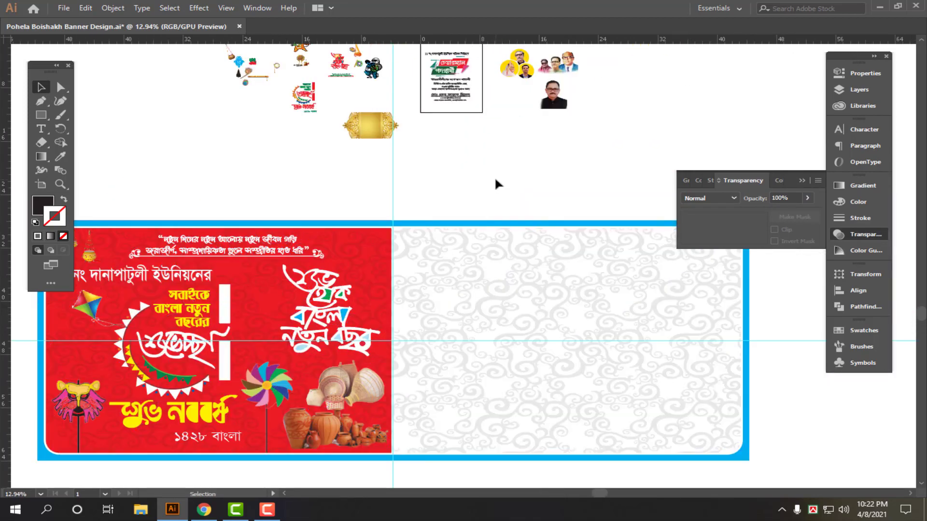
click(539, 248)
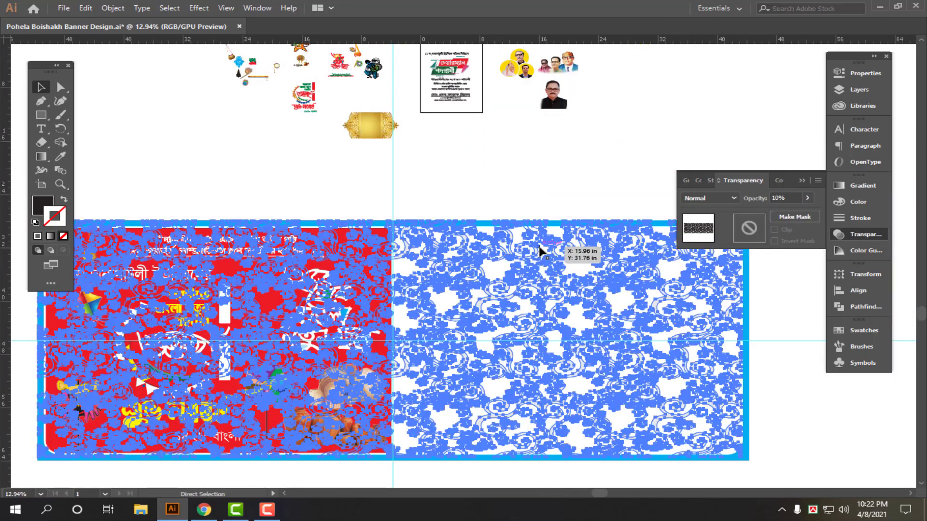
click(381, 275)
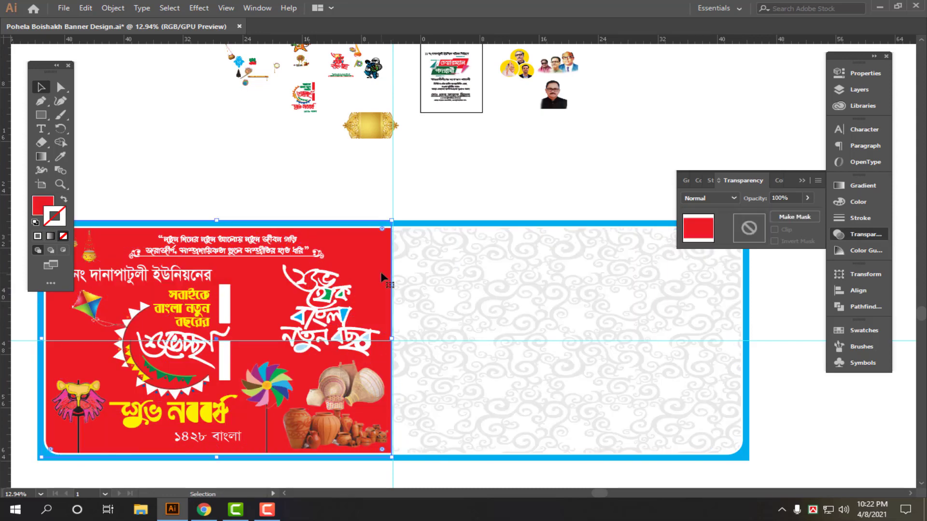
click(603, 149)
Step: Copy the left half of the gold ornament above the banner and paste it onto the red panel
scroll(392, 146, up, 1)
ctrl+drag(386, 153, 545, 258)
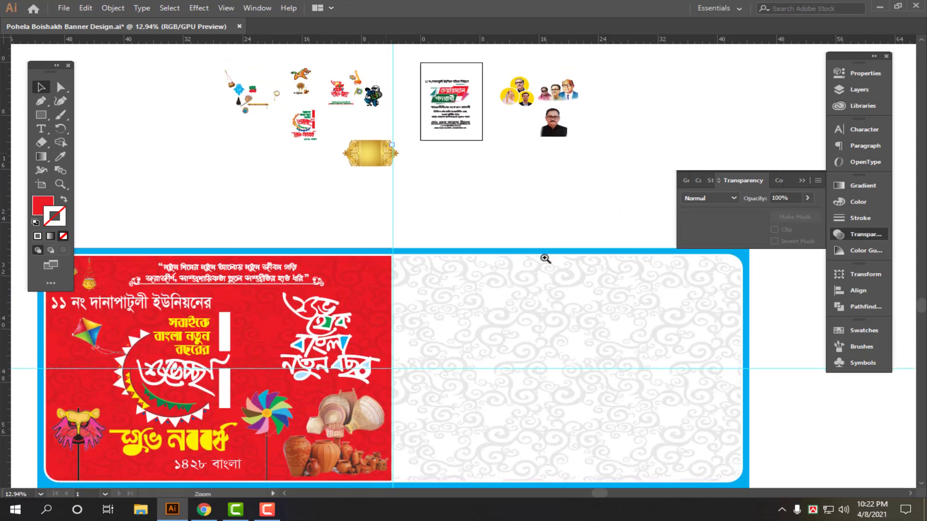
click(466, 156)
click(456, 155)
scroll(519, 291, up, 3)
click(519, 291)
scroll(520, 291, left, 3)
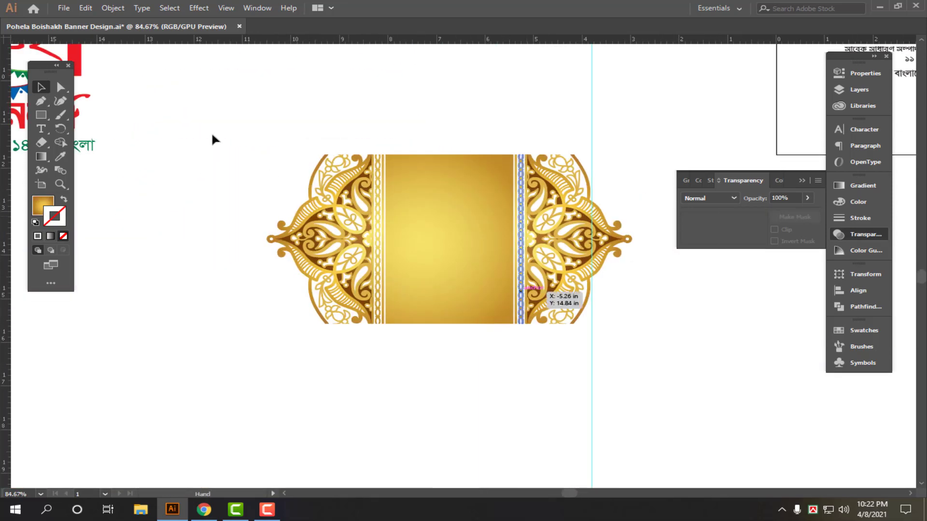
drag(182, 105, 381, 357)
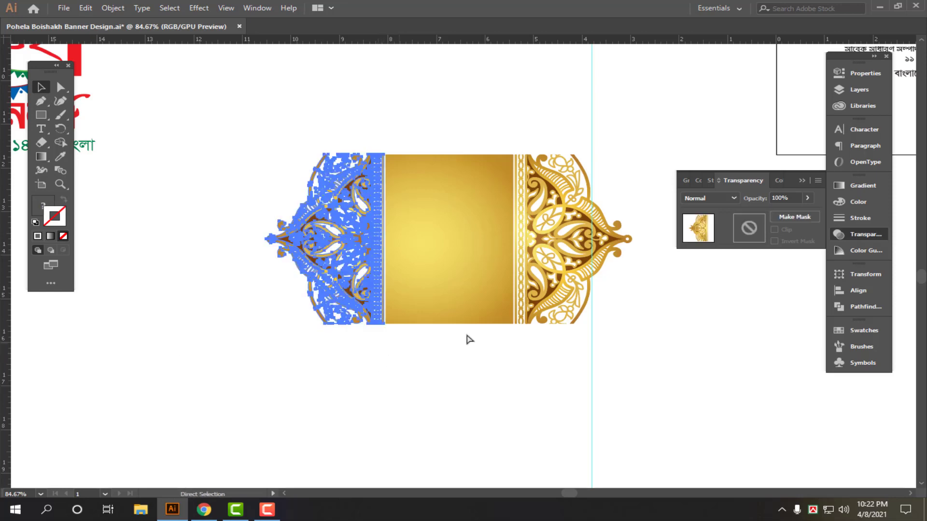
drag(521, 295, 294, 298)
drag(424, 324, 429, 199)
drag(366, 428, 645, 191)
drag(363, 294, 290, 302)
key(ctrl+v)
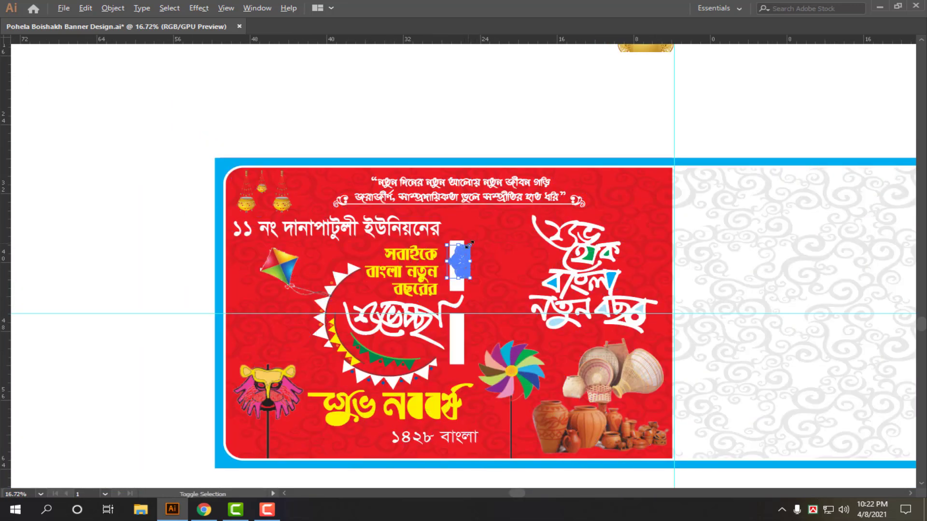
Step: Enlarge the pasted gold ornament and move it into the red panel's upper right corner, flush with the panel's right edge
drag(471, 244, 553, 155)
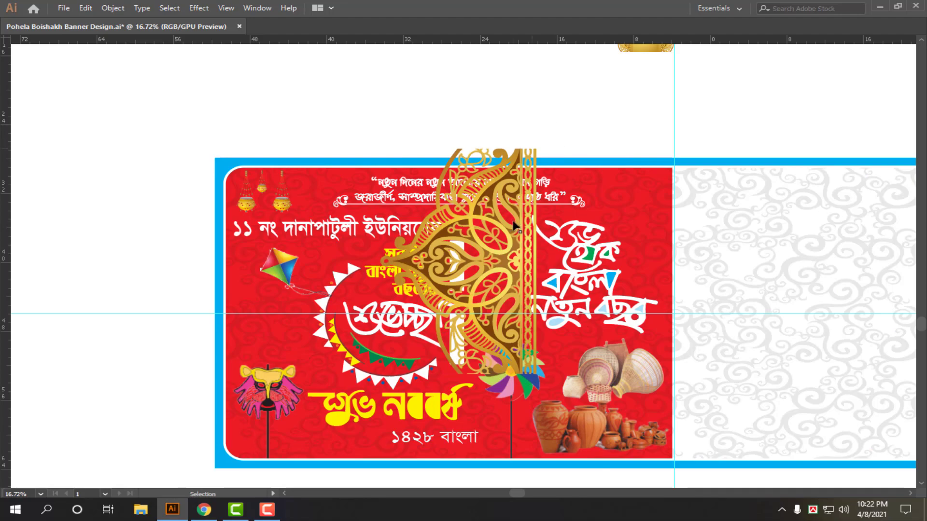
drag(454, 230, 599, 290)
drag(683, 217, 772, 227)
drag(772, 227, 653, 258)
drag(604, 315, 676, 309)
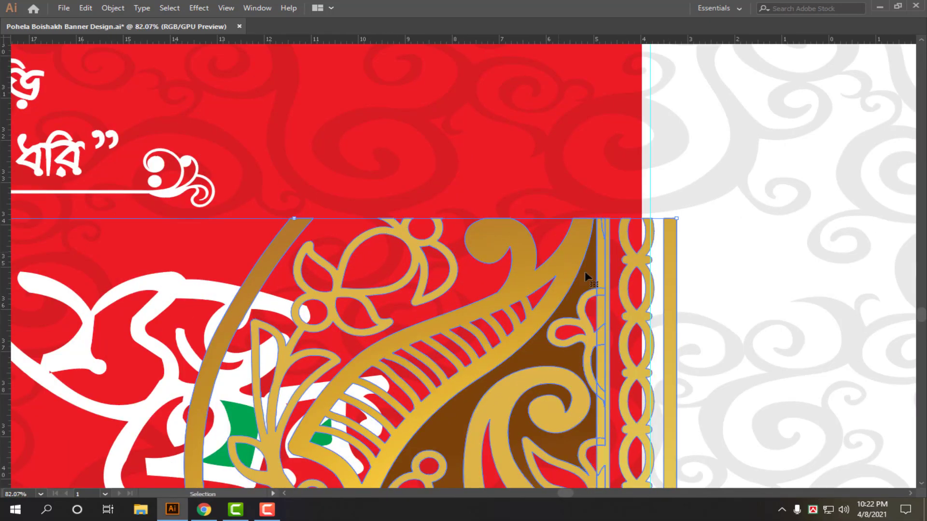
drag(617, 357, 543, 301)
scroll(502, 319, up, 4)
drag(504, 328, 541, 182)
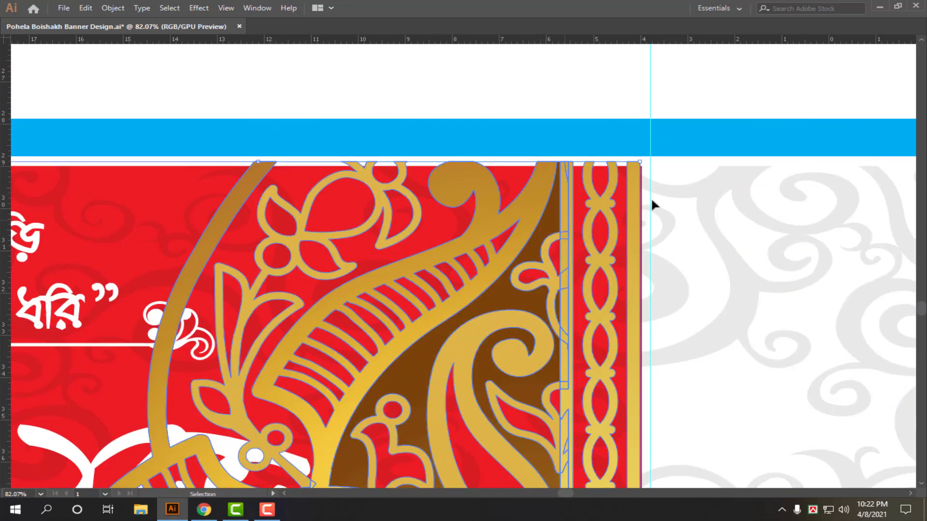
click(720, 204)
Step: Scale the gold ornament down to the red panel's lower edge so it spans the full height, and send it to the back
drag(653, 229, 407, 208)
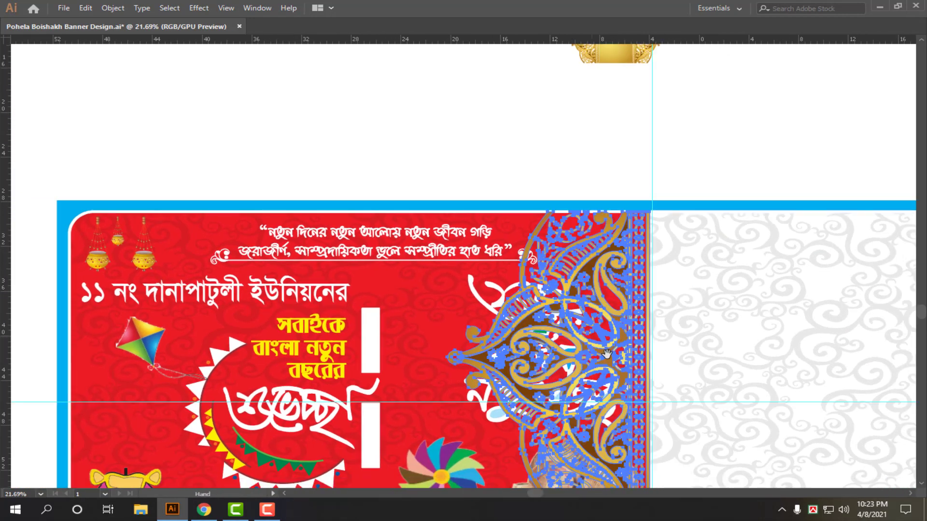
scroll(518, 234, down, 8)
drag(603, 214, 718, 263)
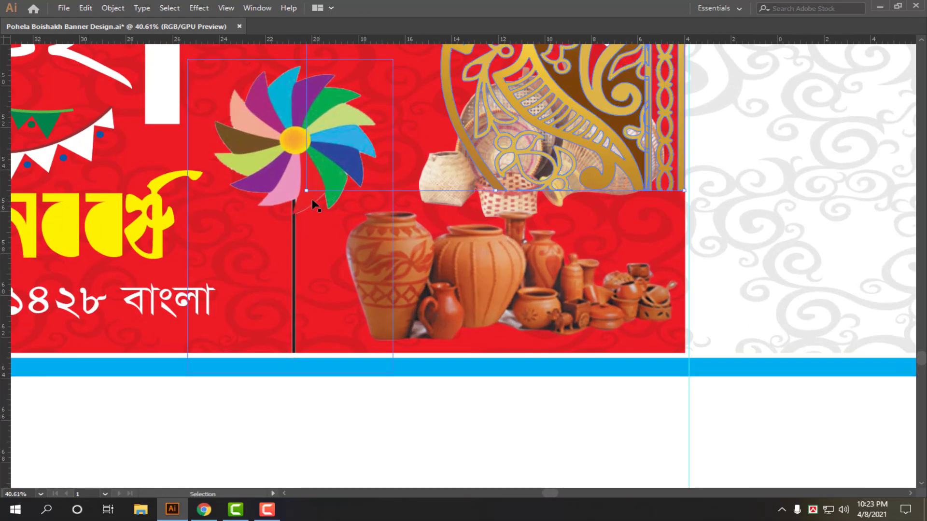
drag(306, 192, 114, 356)
key(a)
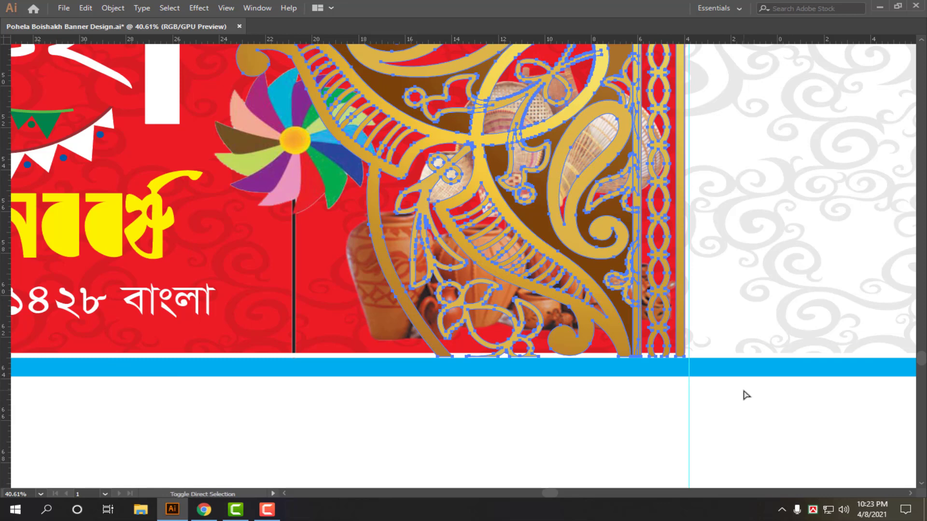
key(ctrl+shift+bracketleft)
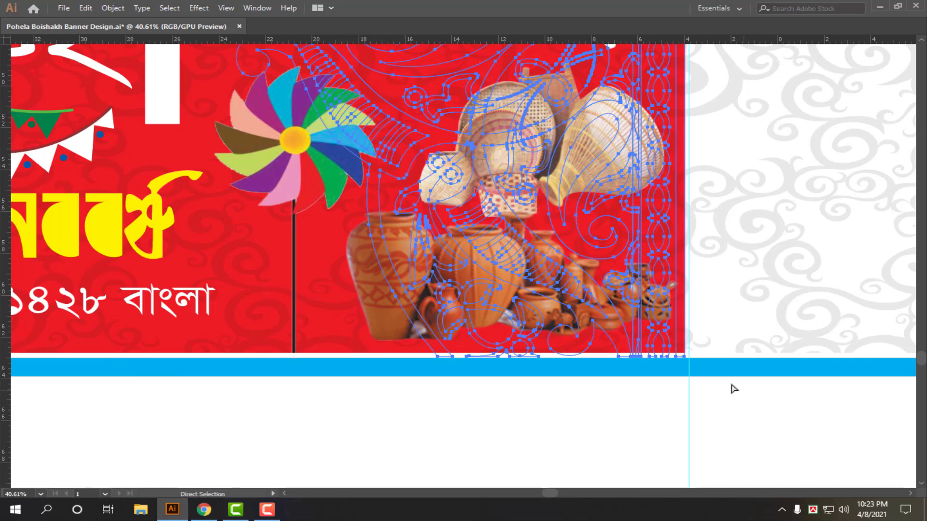
Step: Bring the gold ornament forward above the red panel, keeping it behind the greeting text and the pictures
key(z)
drag(661, 300, 441, 306)
drag(556, 180, 599, 202)
key(v)
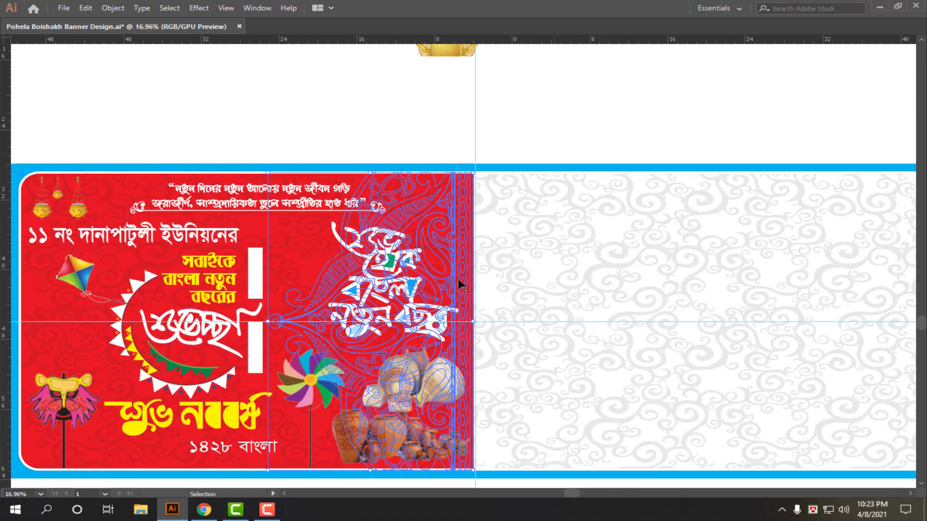
key(z)
drag(389, 212, 418, 227)
key(v)
key(a)
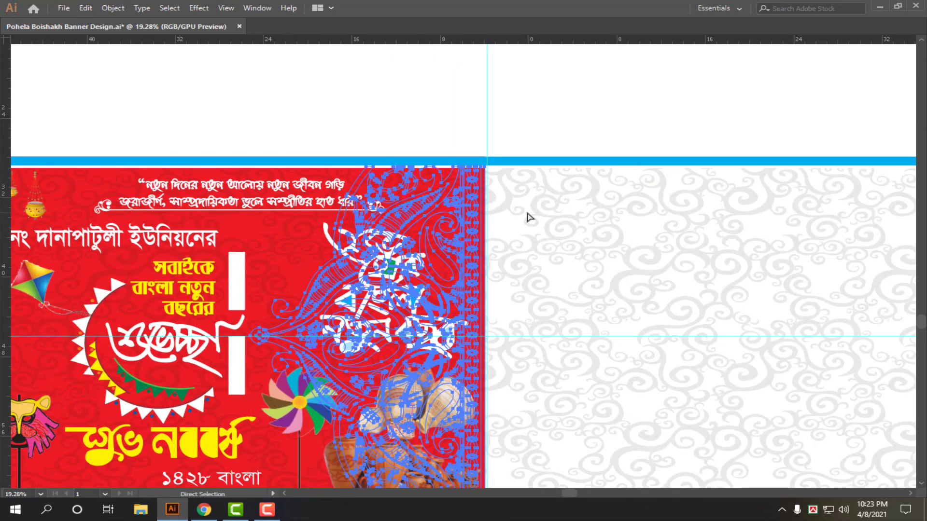
key(ctrl+bracketright)
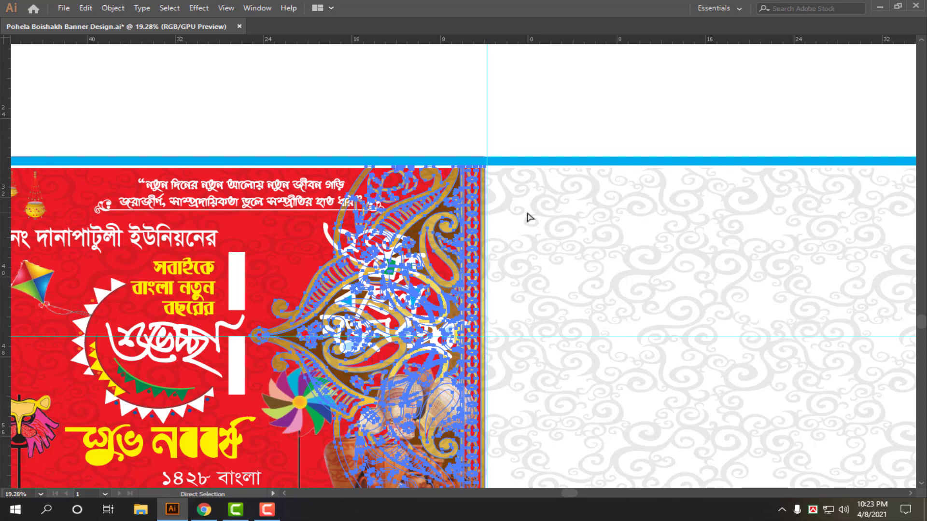
key(v)
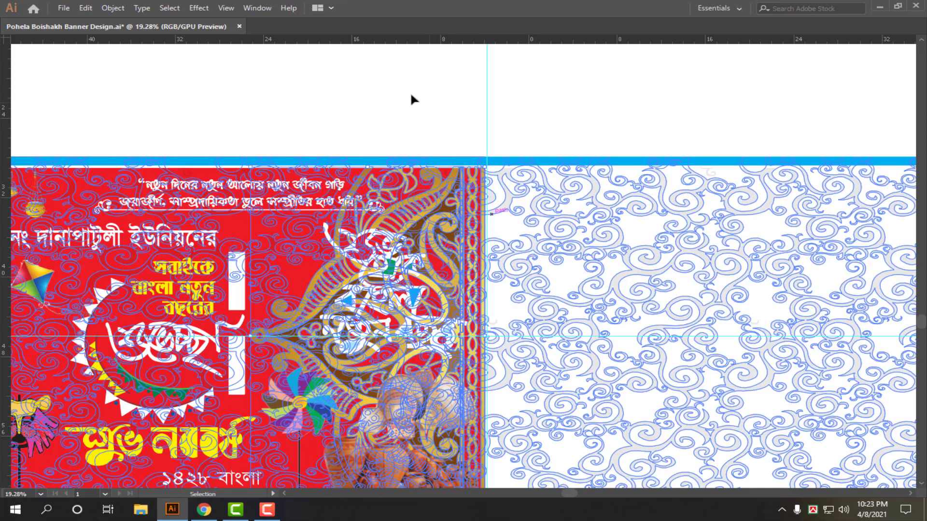
click(410, 92)
Step: Set the gold ornament's opacity to 20%
scroll(674, 353, down, 3)
scroll(675, 355, down, 1)
click(451, 144)
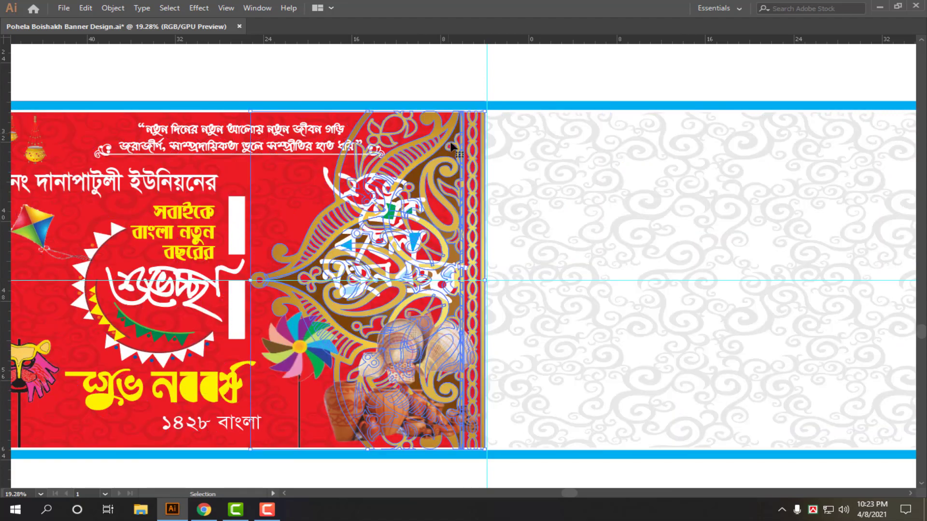
key(Tab)
click(599, 166)
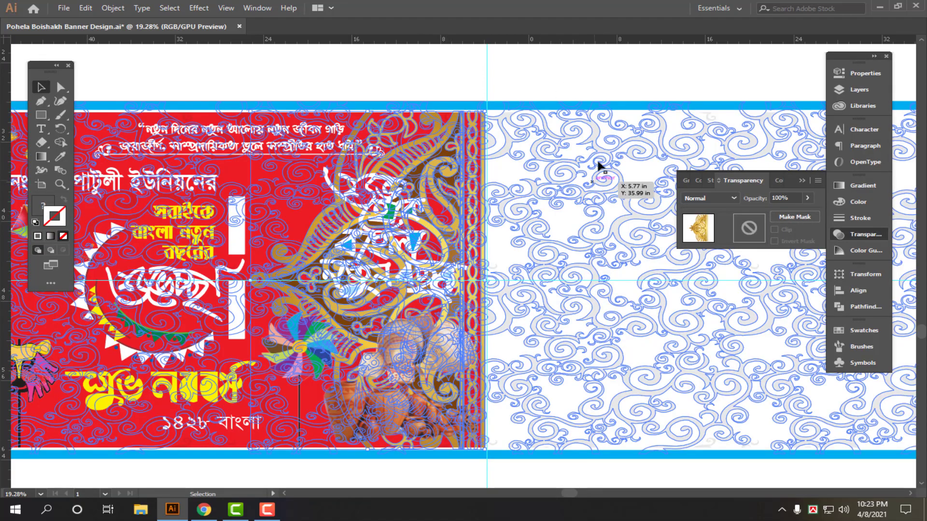
shift+click(594, 159)
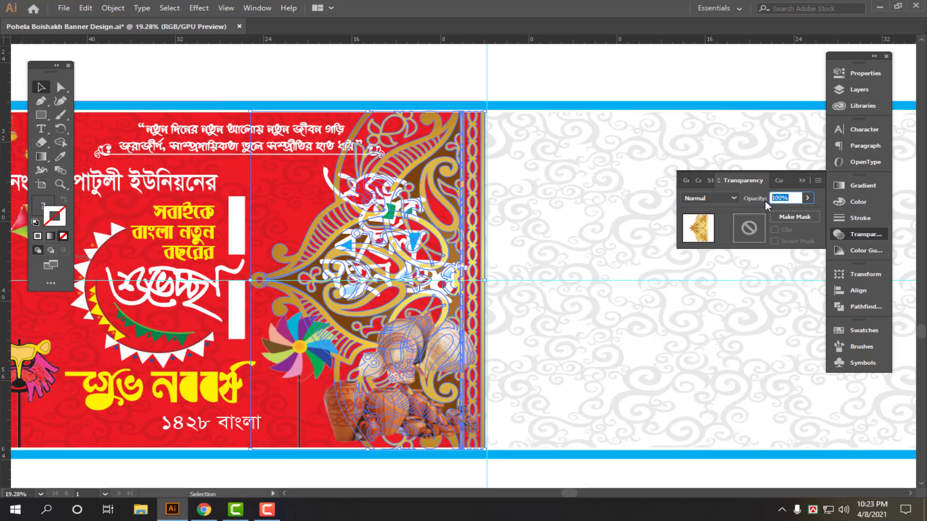
click(448, 165)
click(264, 328)
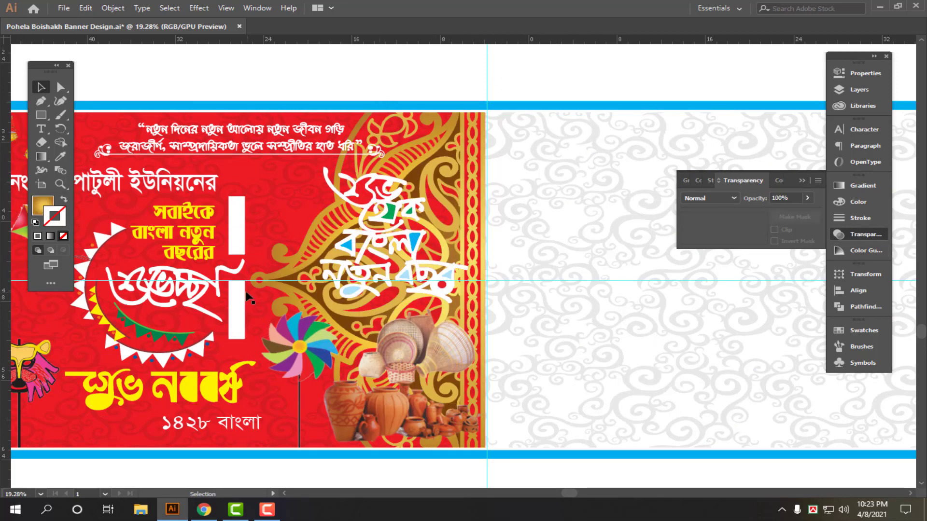
click(278, 276)
text(2)
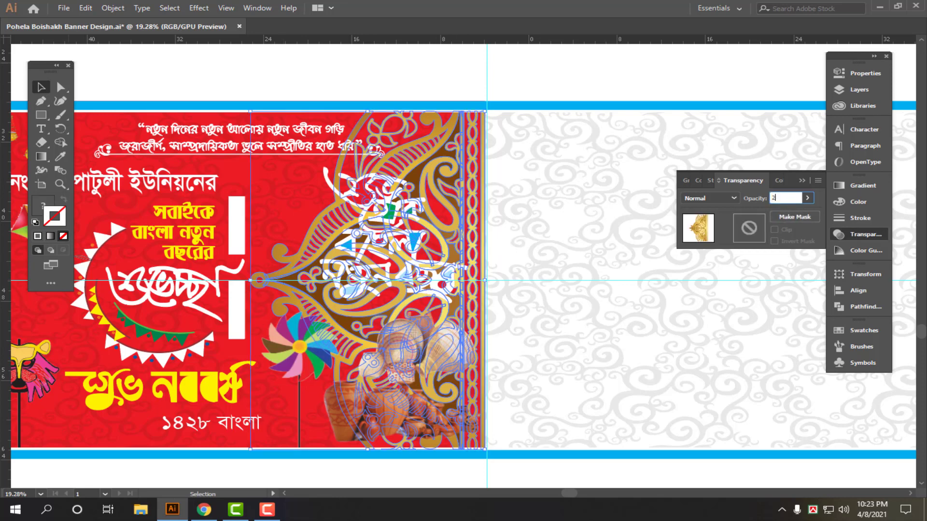
text(0)
key(Return)
click(490, 366)
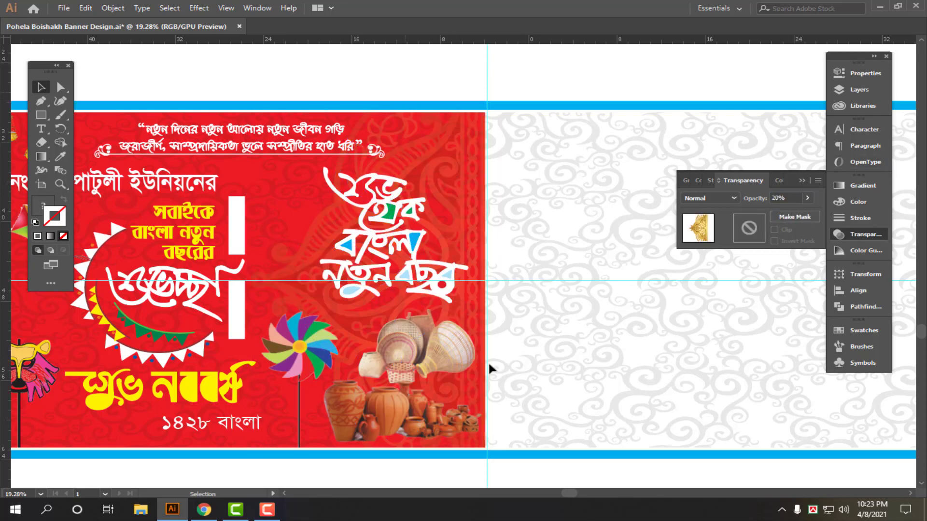
Step: Set the gold ornament's opacity to 30%
click(352, 284)
text(3)
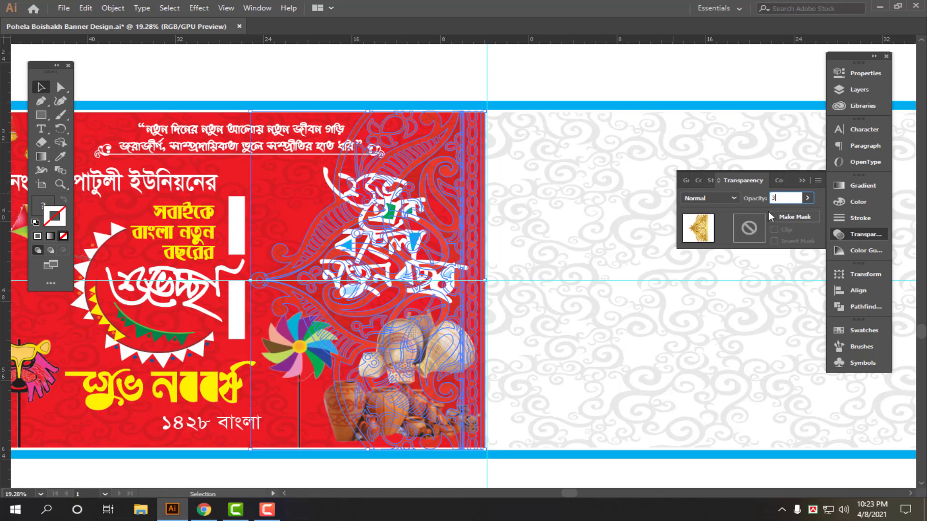
text(0)
key(Return)
click(578, 79)
Step: Set the swirl pattern's opacity to 5% across the banner
drag(507, 194, 465, 195)
drag(468, 199, 553, 182)
click(644, 167)
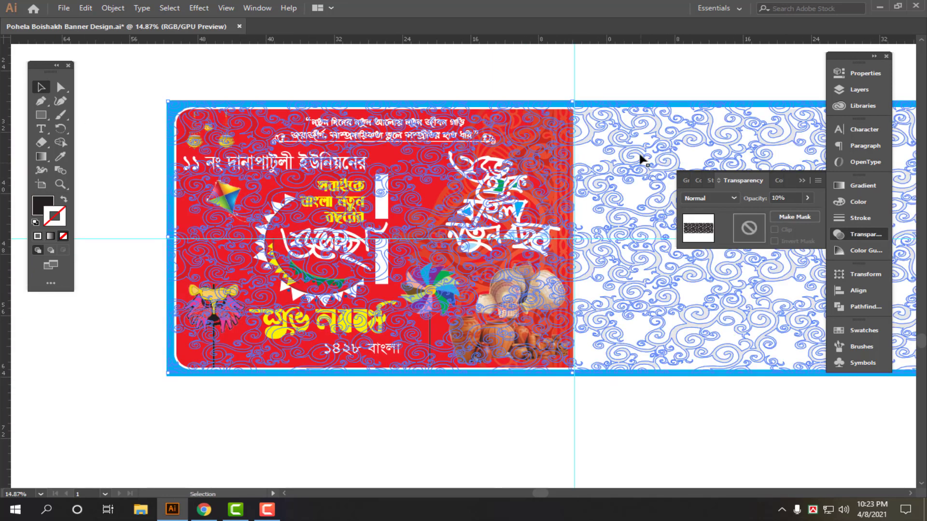
double_click(798, 198)
text(5)
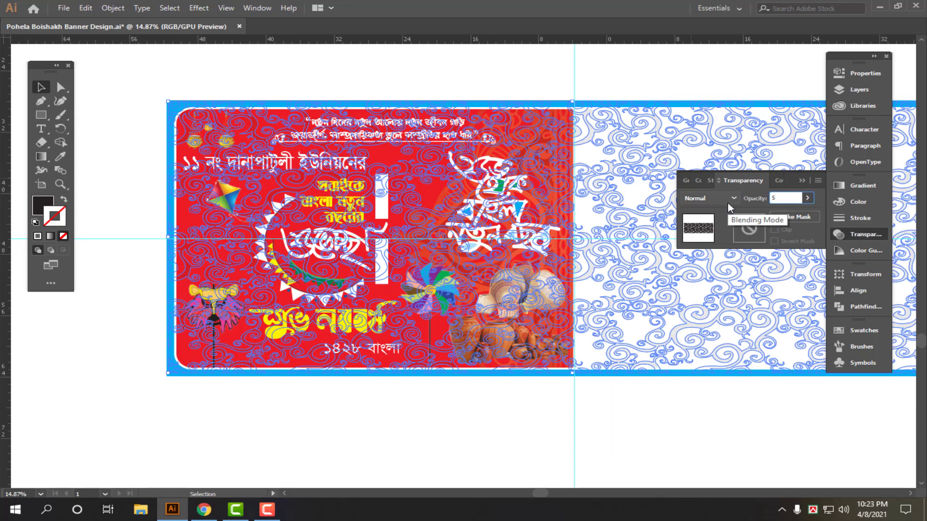
key(Return)
click(665, 75)
drag(608, 313, 560, 348)
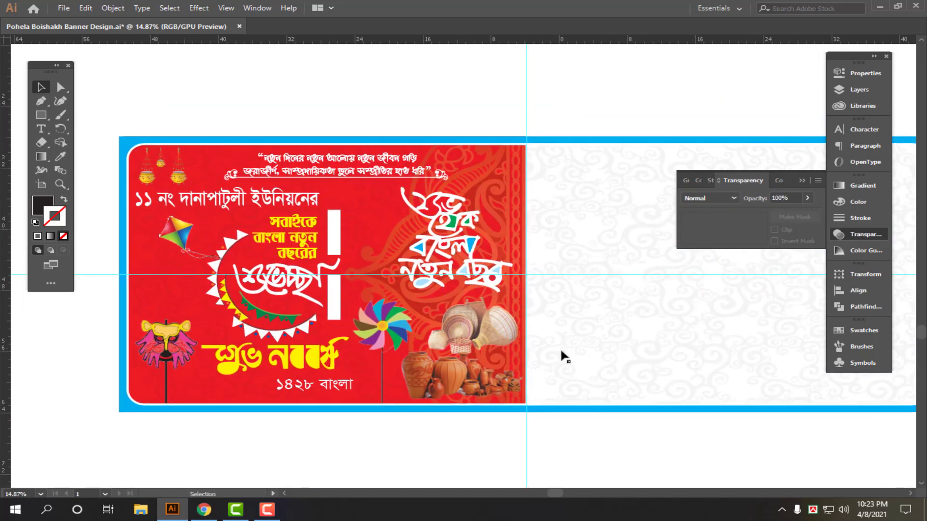
Step: Copy the faded ornament mirrored onto the white half of the banner, beside the red panel's edge
key(Tab)
drag(484, 215, 546, 265)
drag(616, 257, 437, 256)
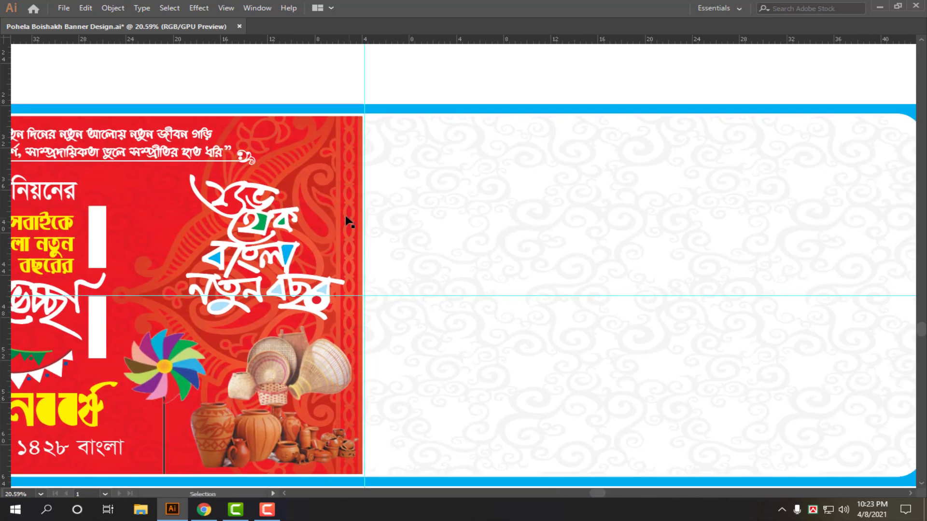
click(343, 180)
drag(316, 178, 568, 188)
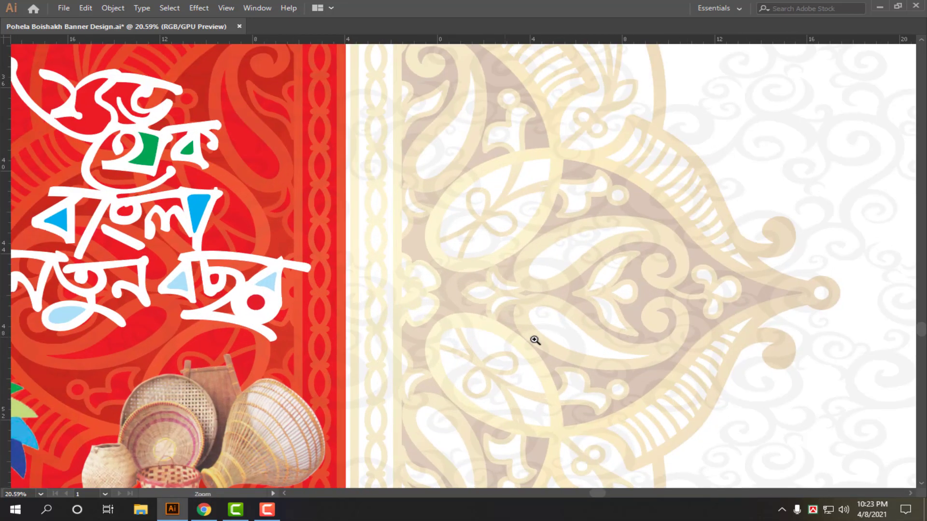
Step: Nudge the mirrored ornament left to close its gap with the red panel's edge
key(Left)
key(Left)
key(Left)
key(Left)
key(Left)
key(Left)
key(Left)
key(Left)
key(Left)
key(Left)
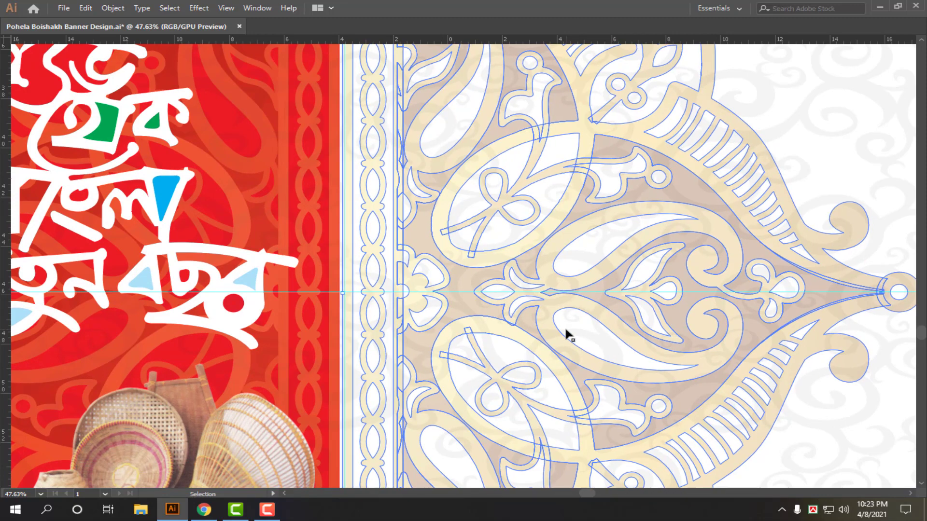
key(z)
key(ctrl+0)
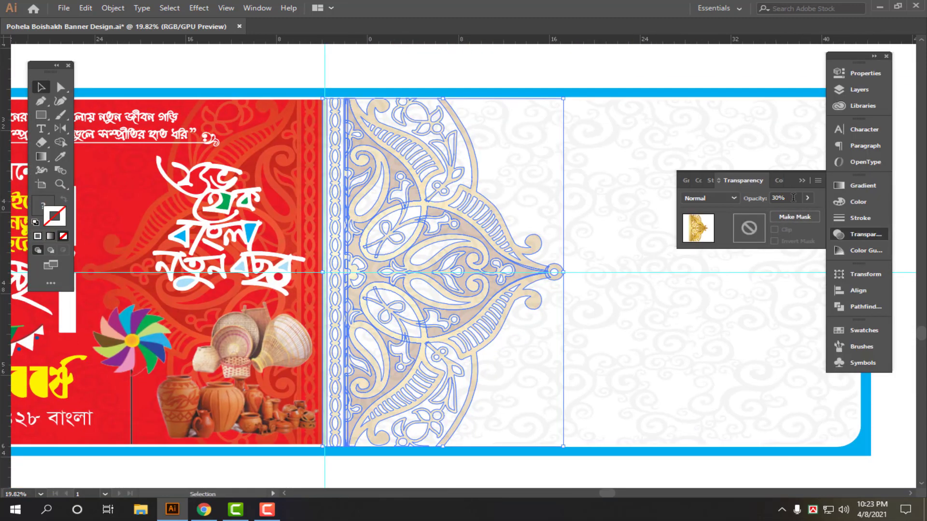
Step: Try the mirrored ornament at 50% opacity, and undo the change
click(794, 198)
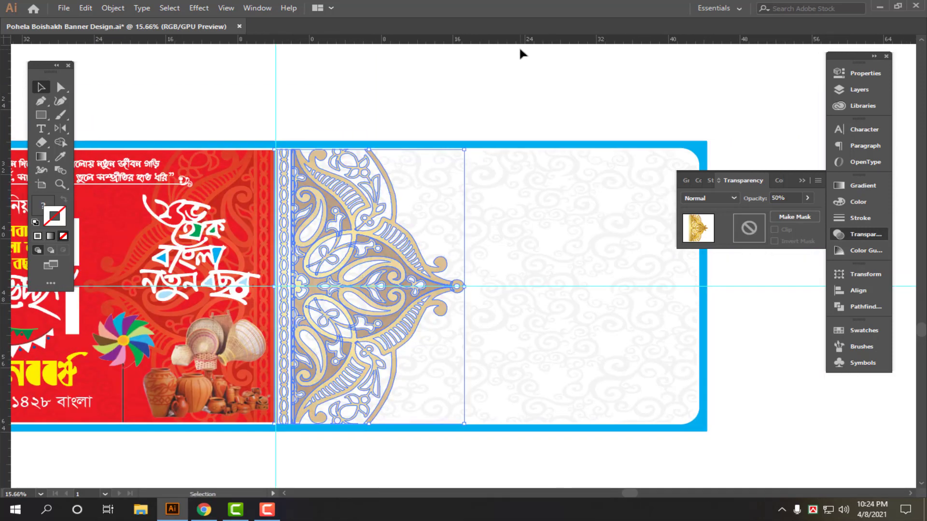
click(522, 52)
key(z)
drag(459, 257, 405, 283)
drag(419, 290, 475, 304)
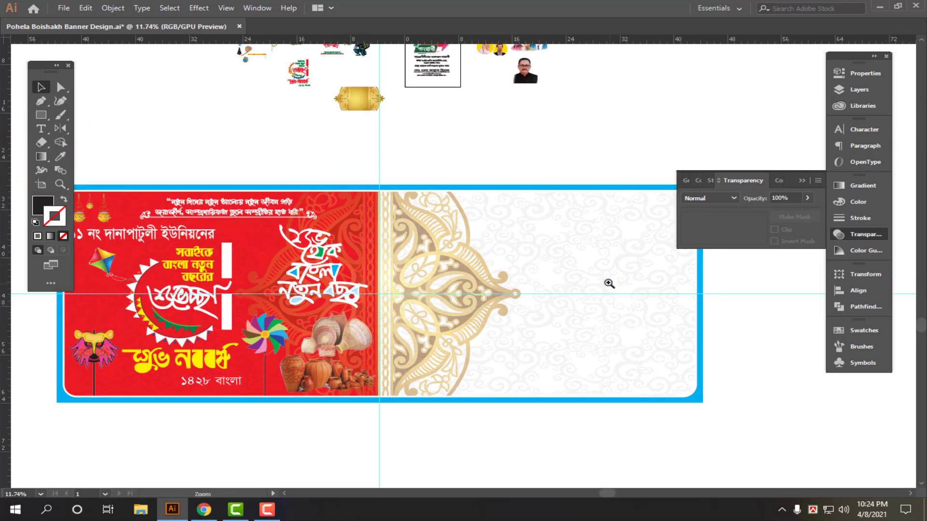
drag(608, 283, 689, 322)
key(ctrl+z)
key(ctrl+z)
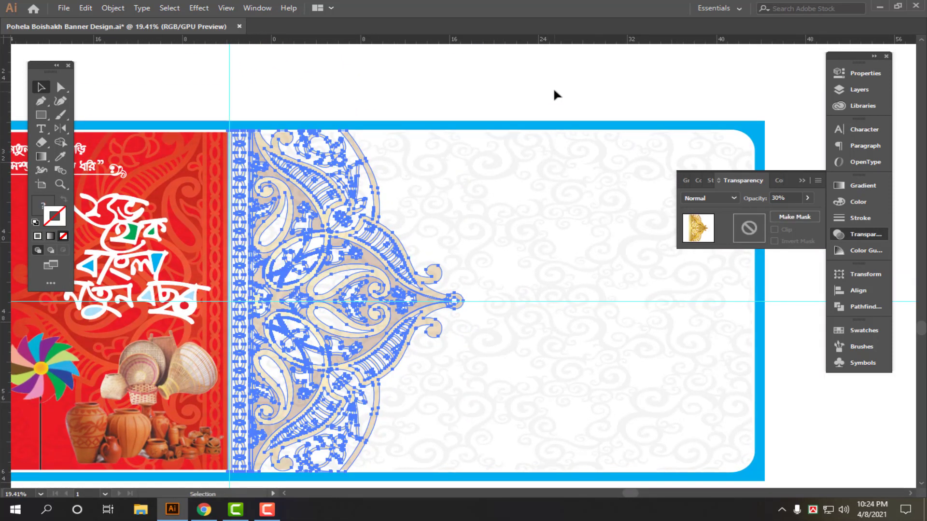
Step: Recolour the mirrored ornament black by sampling the swirl pattern with the Eyedropper
click(554, 91)
click(405, 328)
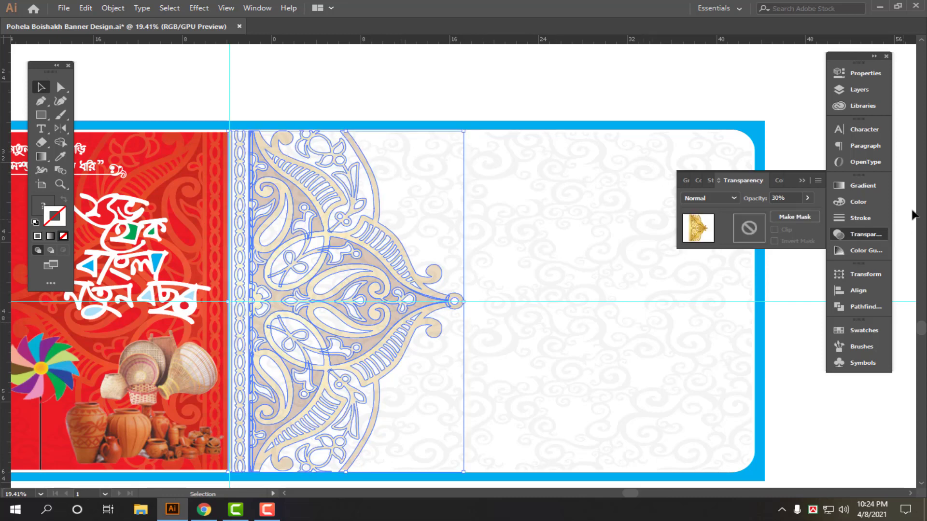
key(i)
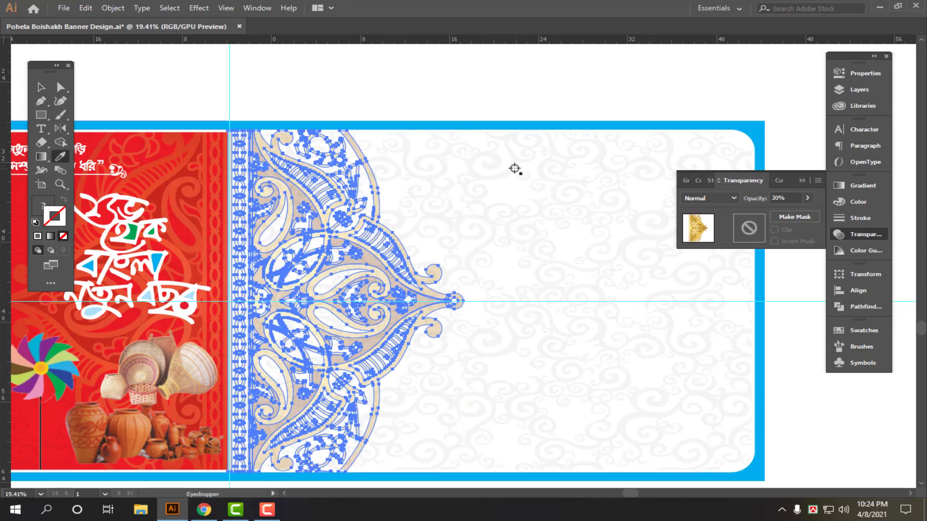
click(511, 170)
key(v)
Step: Set the black mirrored ornament's opacity to 10%
double_click(798, 196)
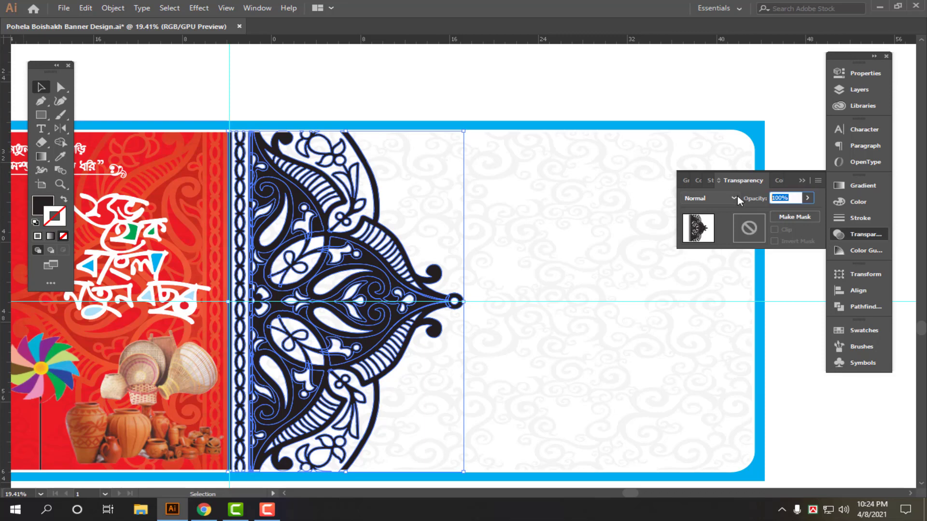
text(10)
key(Return)
click(595, 270)
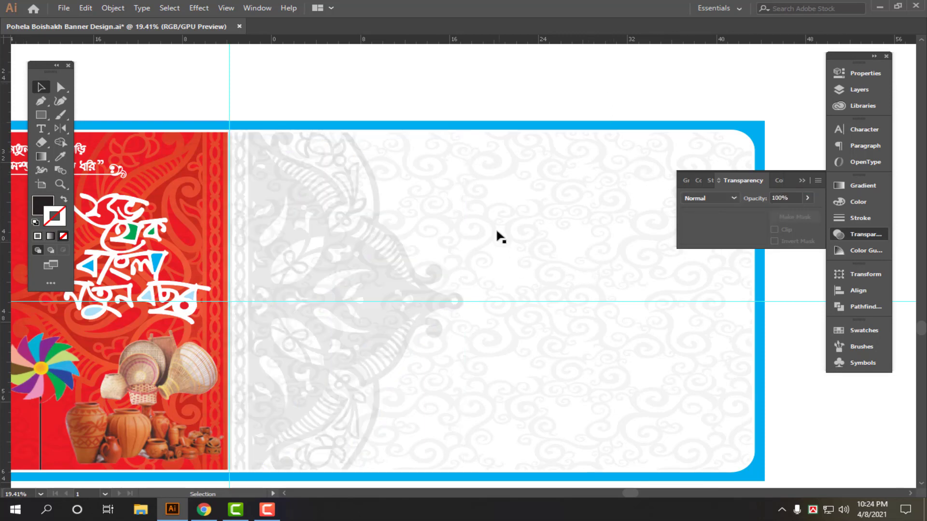
Step: Narrow the swirl pattern so that it covers only the red panel and ends at the panel's inner edge
click(501, 231)
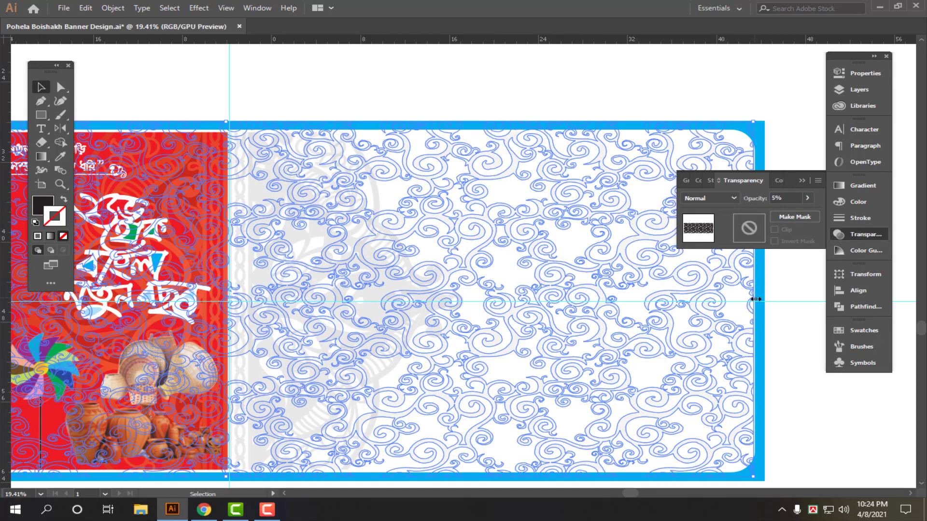
drag(755, 300, 221, 280)
drag(184, 287, 380, 345)
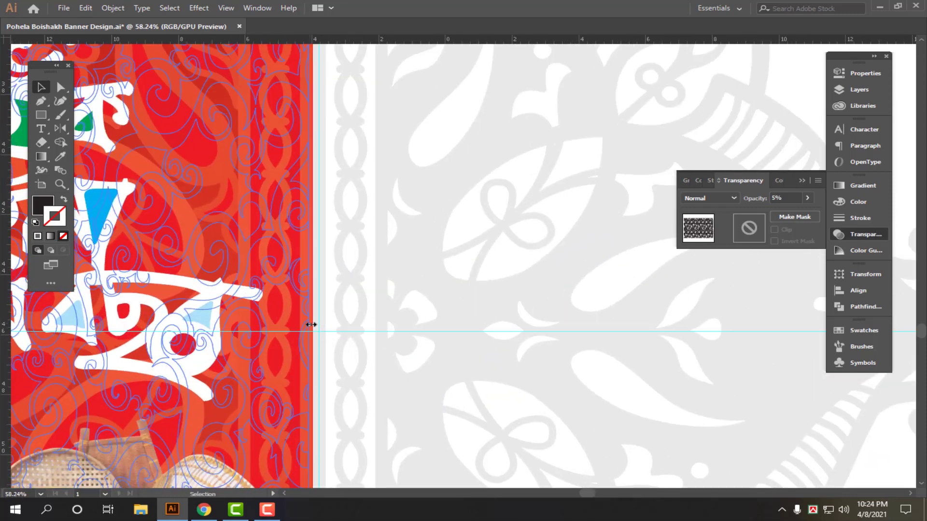
drag(311, 325, 313, 325)
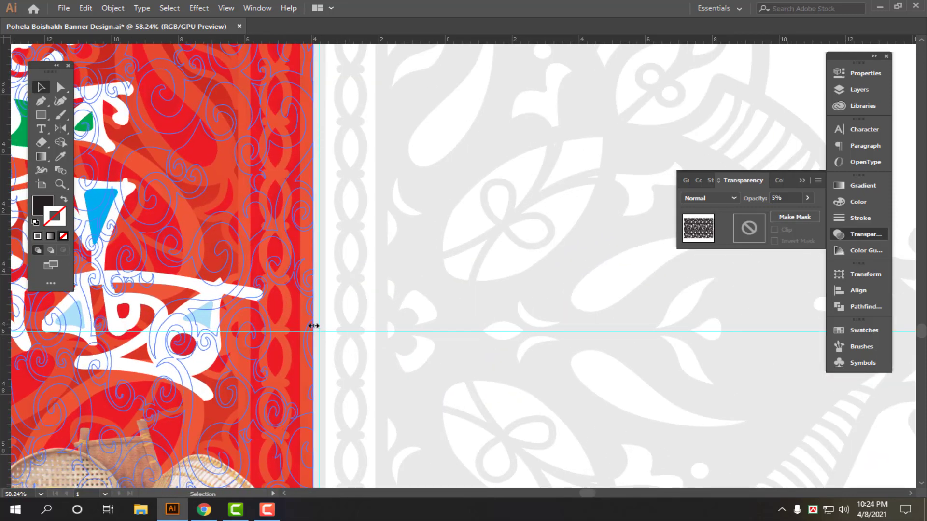
drag(448, 271, 212, 263)
click(382, 163)
drag(374, 266, 521, 320)
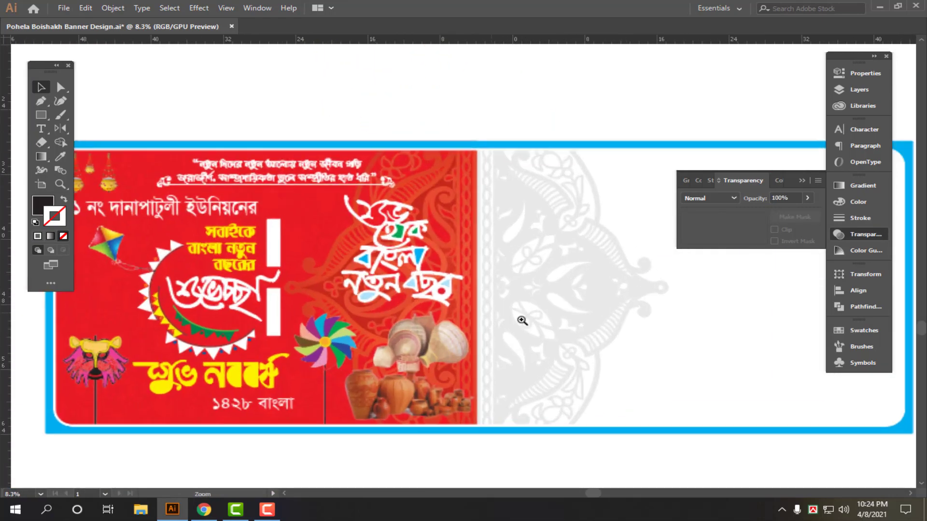
Step: Set the opacity of the swirl pattern on the red panel to 15%
click(313, 199)
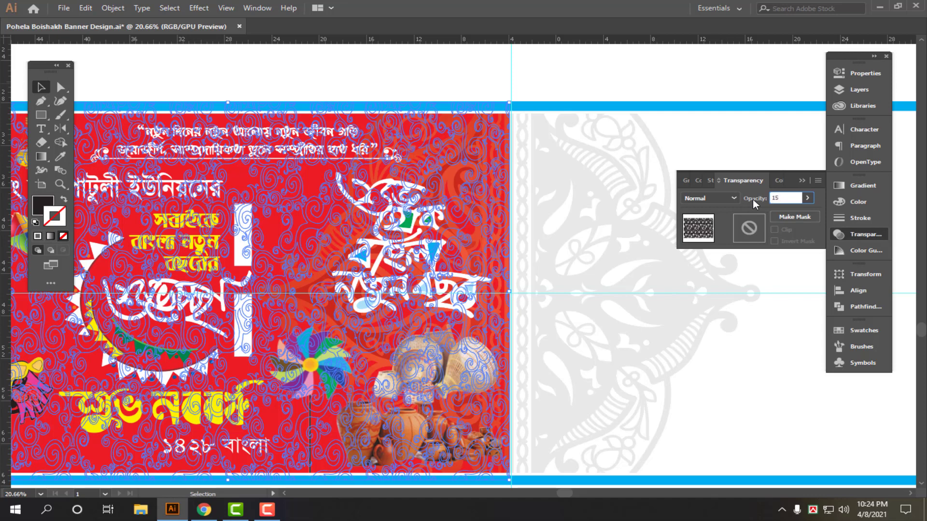
key(Return)
click(622, 85)
drag(600, 209, 480, 285)
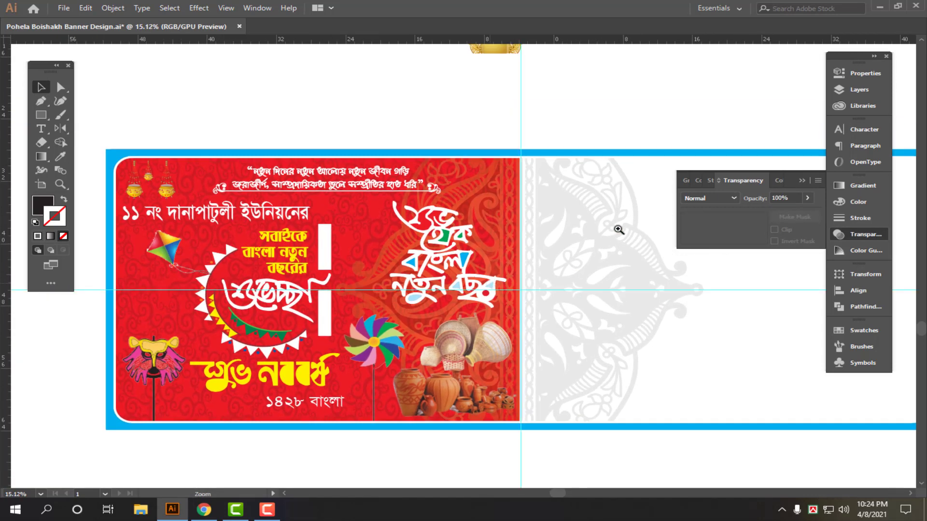
drag(486, 178, 543, 203)
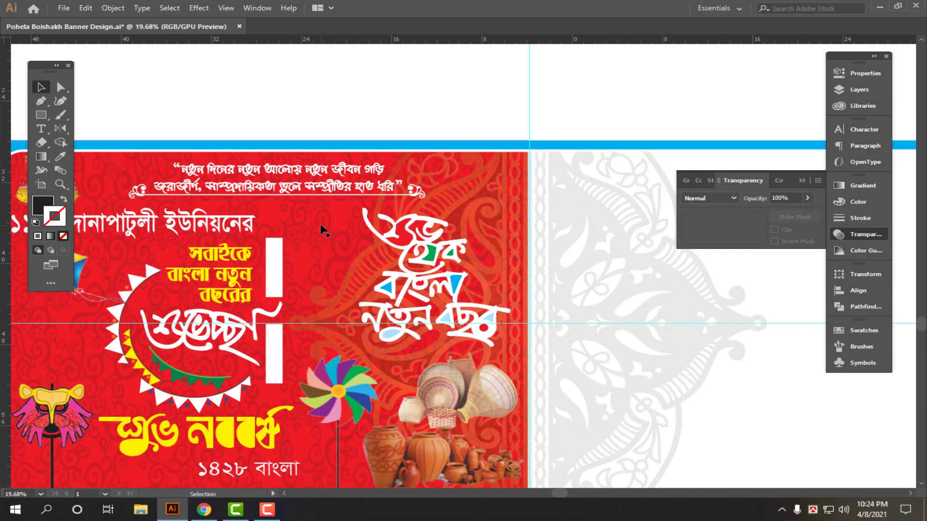
Step: Set the opacity of the swirl pattern on the red panel to 5%
click(394, 271)
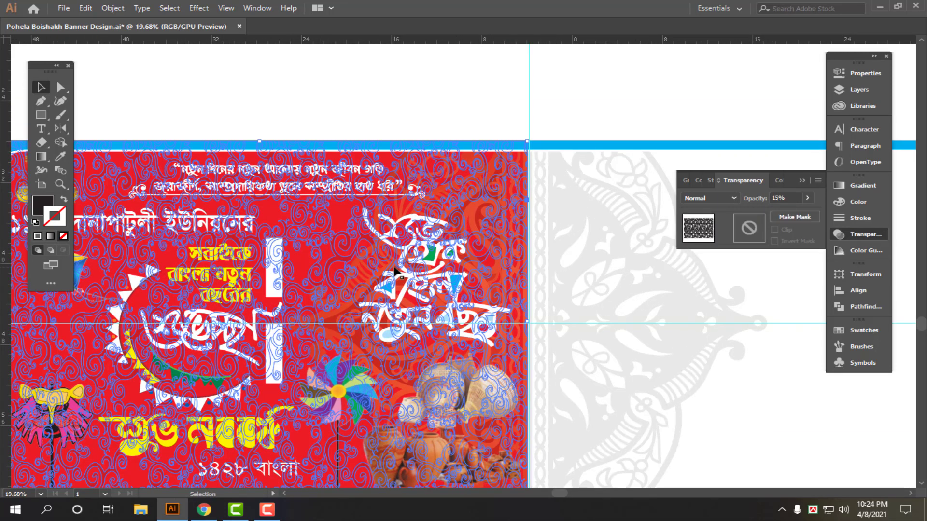
click(787, 196)
text(5)
key(Return)
click(580, 103)
drag(596, 292, 507, 284)
drag(572, 302, 479, 277)
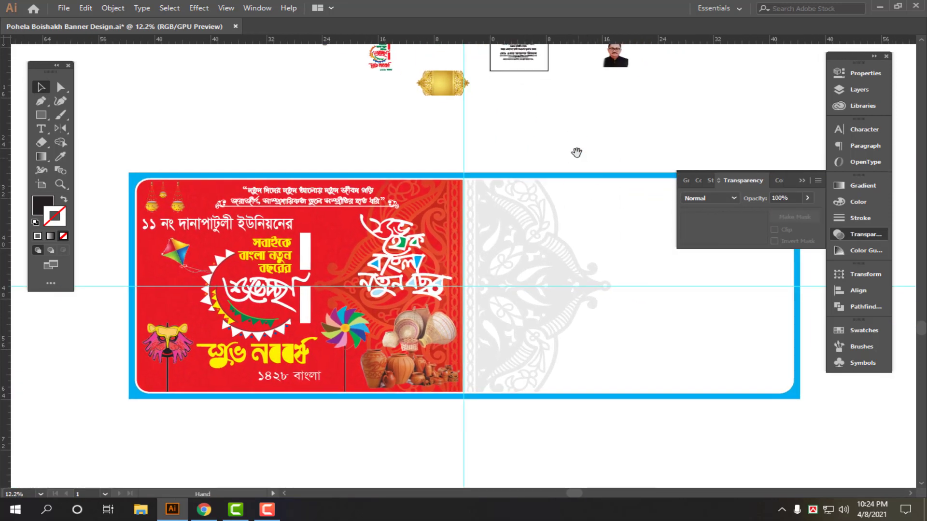
Step: Fill the inner shape of the second ব in the yellow নববর্ষ lettering with the background's red
scroll(338, 393, up, 6)
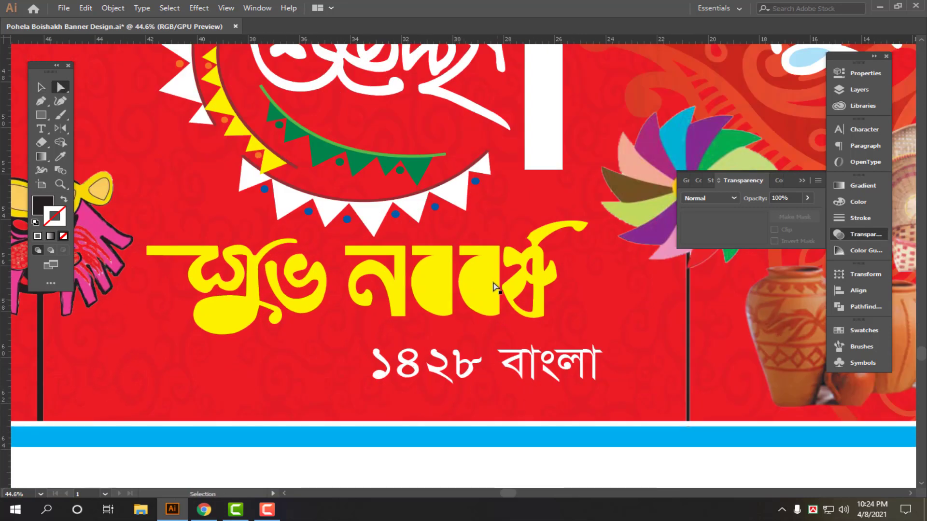
click(482, 290)
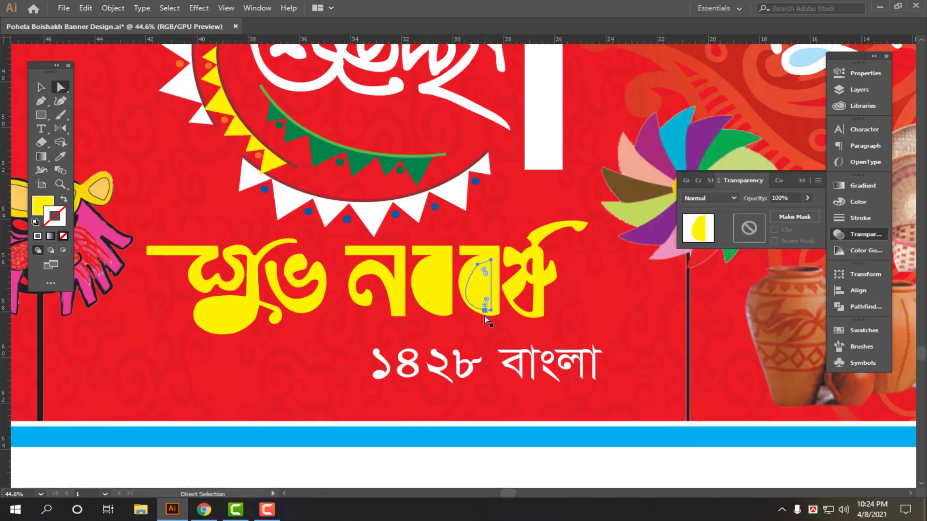
key(i)
click(331, 338)
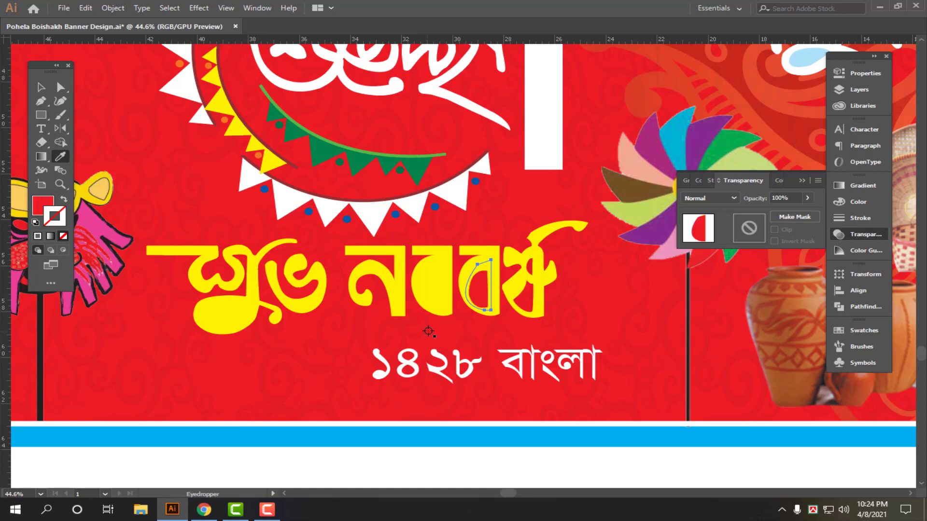
key(v)
key(a)
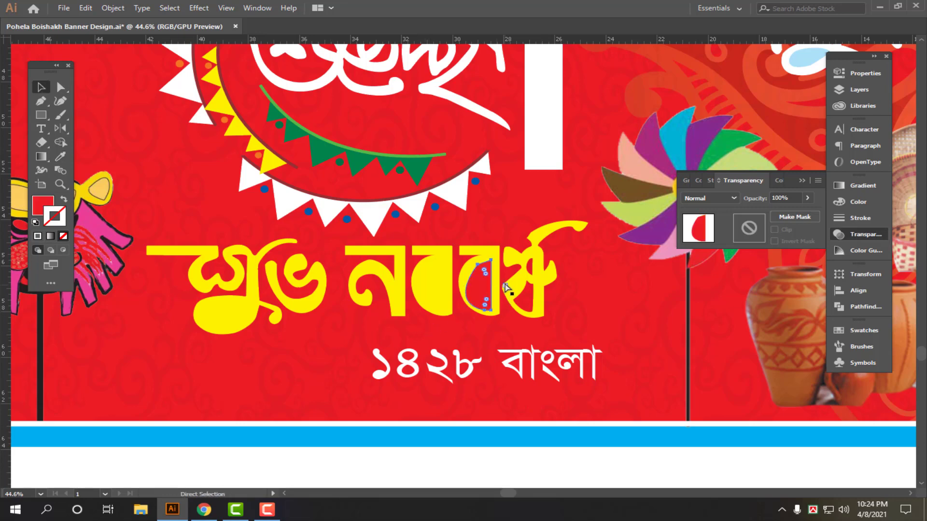
Step: Ungroup the greeting artwork and the yellow শুভ নববর্ষ lettering into separate letter shapes
scroll(488, 290, up, 1)
key(v)
click(478, 280)
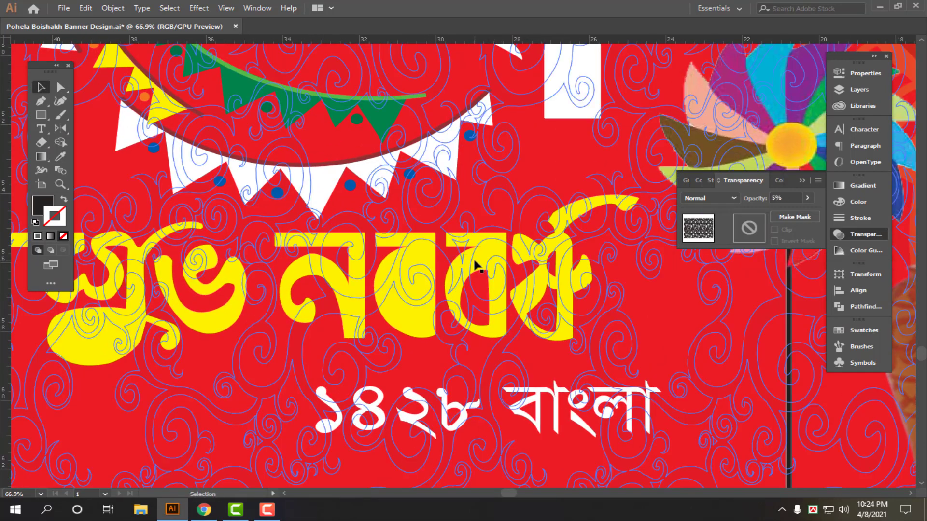
scroll(393, 396, down, 3)
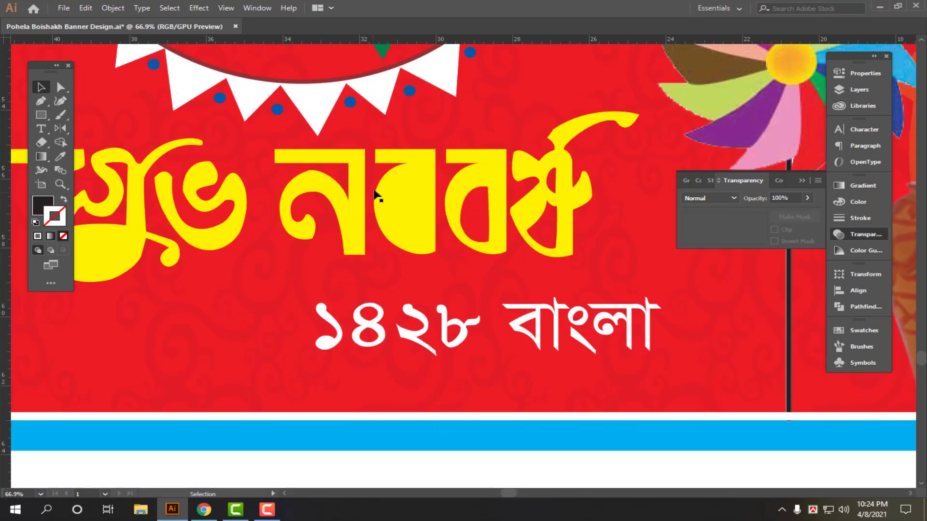
click(408, 204)
right_click(415, 189)
click(452, 285)
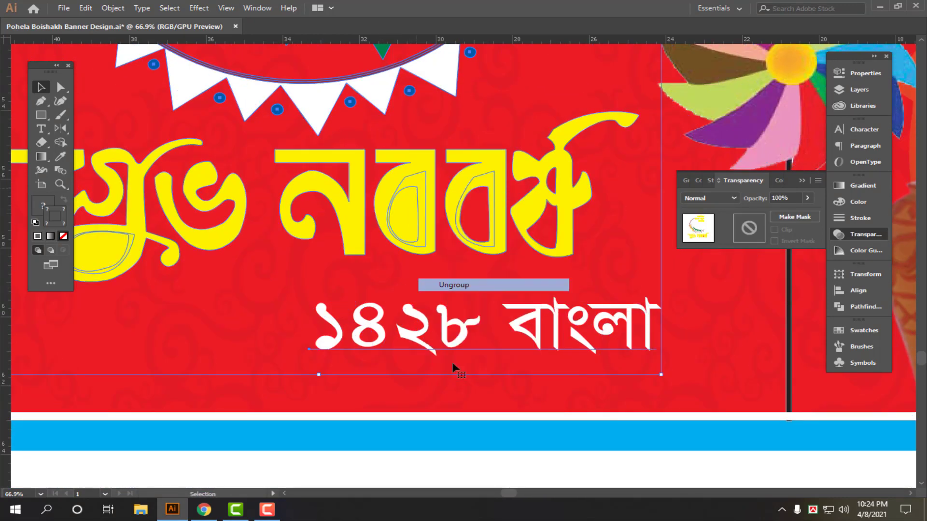
click(451, 368)
click(402, 219)
right_click(404, 203)
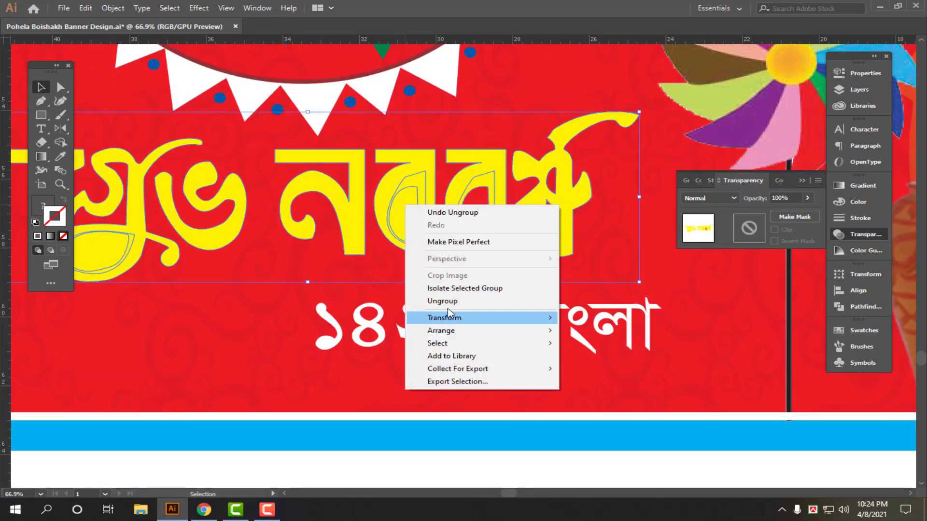
click(447, 303)
drag(447, 307, 447, 300)
Step: Try moving the first ব of নববর্ষ and its inner shape out of place, undoing each move
click(413, 210)
drag(465, 266, 465, 266)
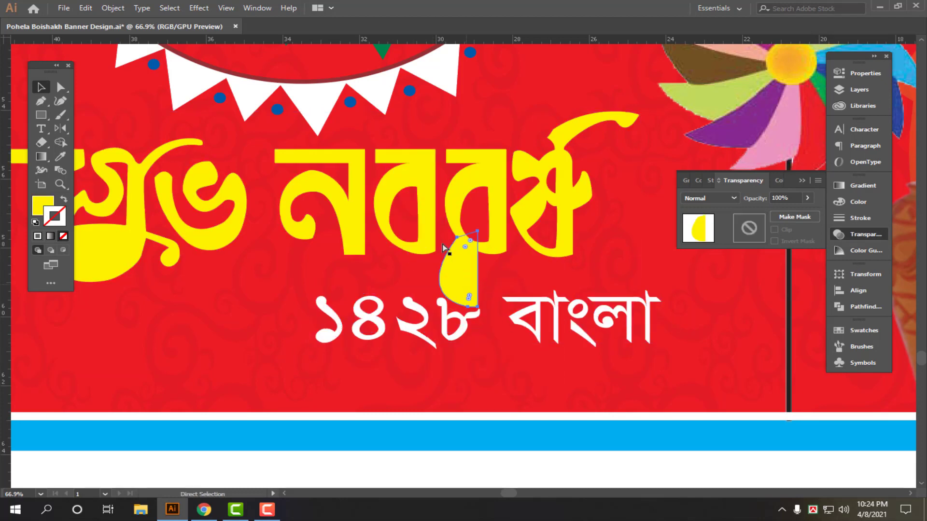
key(ctrl+z)
click(404, 164)
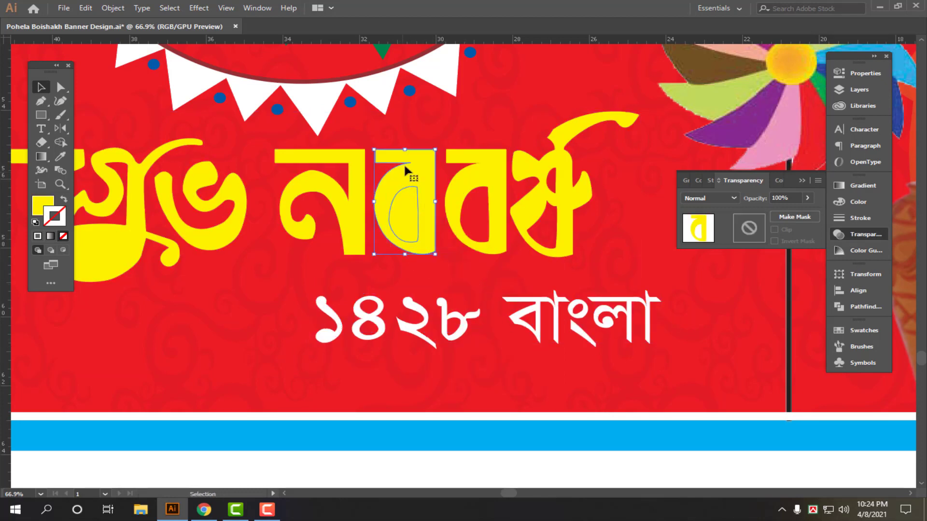
drag(427, 183, 245, 256)
key(ctrl+z)
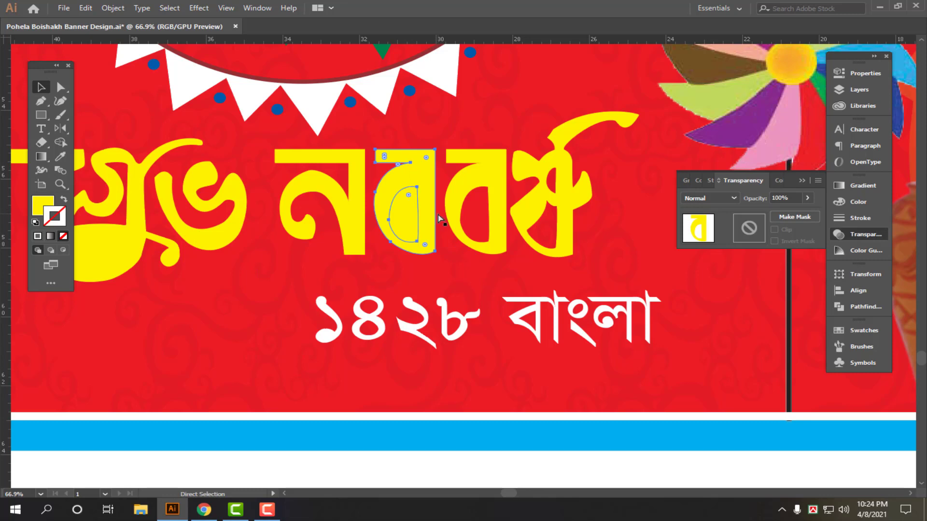
click(438, 216)
Step: Fill the inner shape of the first ব in নববর্ষ with the background's red using the Eyedropper
drag(404, 187, 408, 251)
key(ctrl+z)
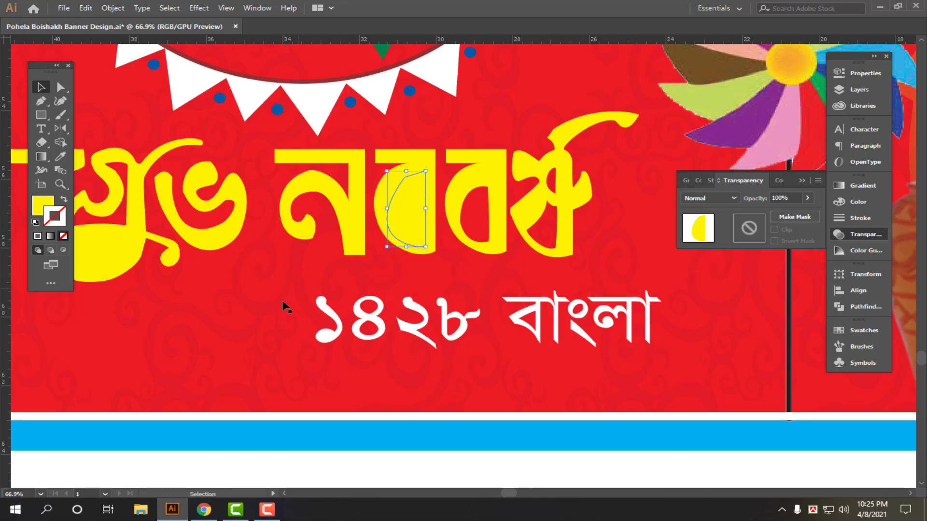
key(i)
click(231, 302)
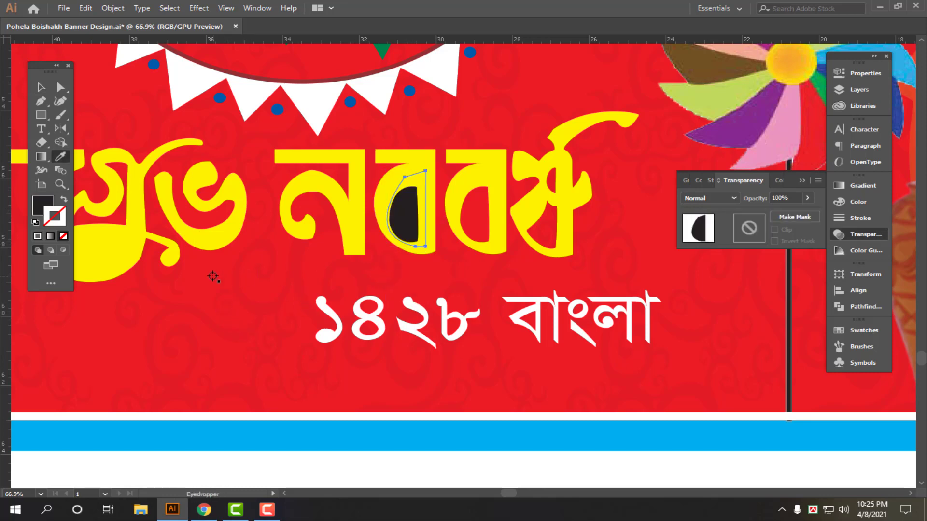
click(213, 276)
key(v)
Step: Fill the inner shape of শু in the yellow শুভ নববর্ষ lettering with the background's red using the Eyedropper
scroll(433, 275, up, 3)
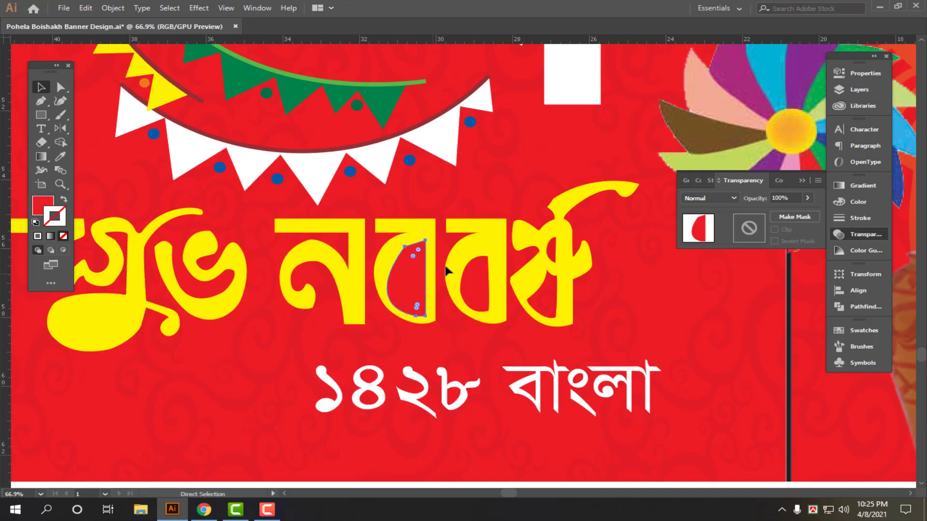
click(479, 275)
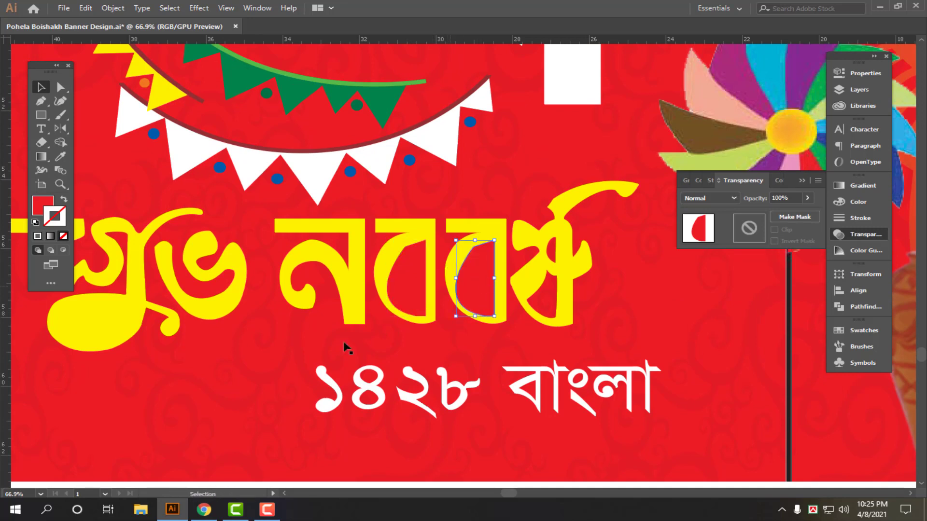
key(a)
click(94, 328)
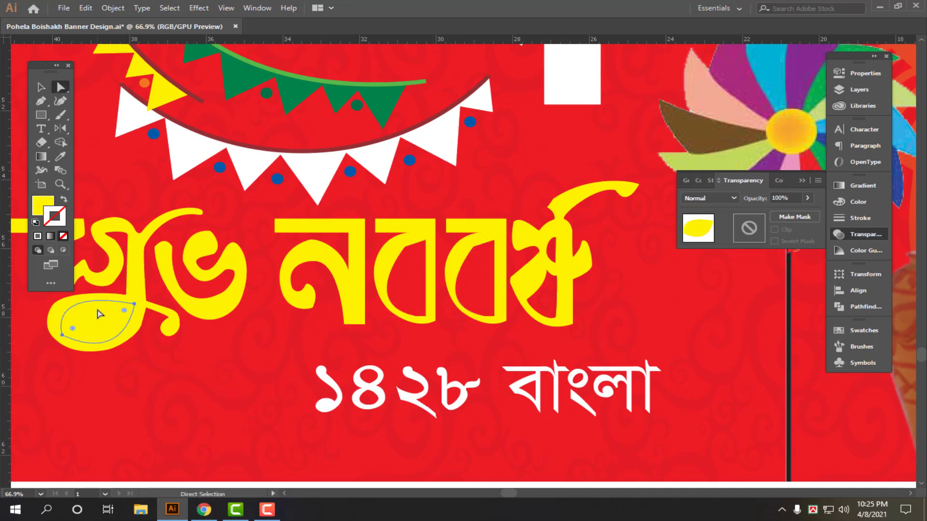
key(i)
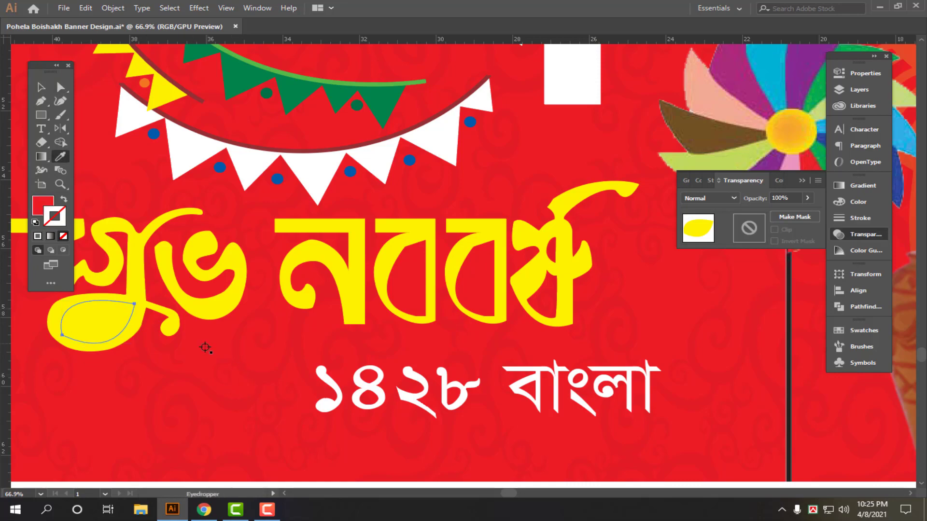
click(205, 348)
key(v)
scroll(410, 315, down, 5)
click(469, 456)
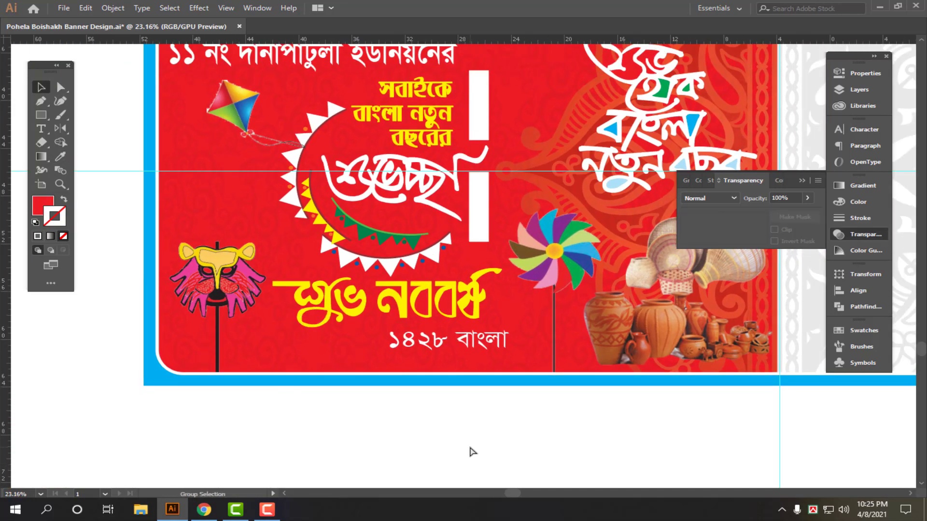
Step: Place a mirrored copy of the red background panel over the banner's empty right half, meeting the original at the centre guide
drag(552, 407, 351, 406)
drag(624, 404, 325, 402)
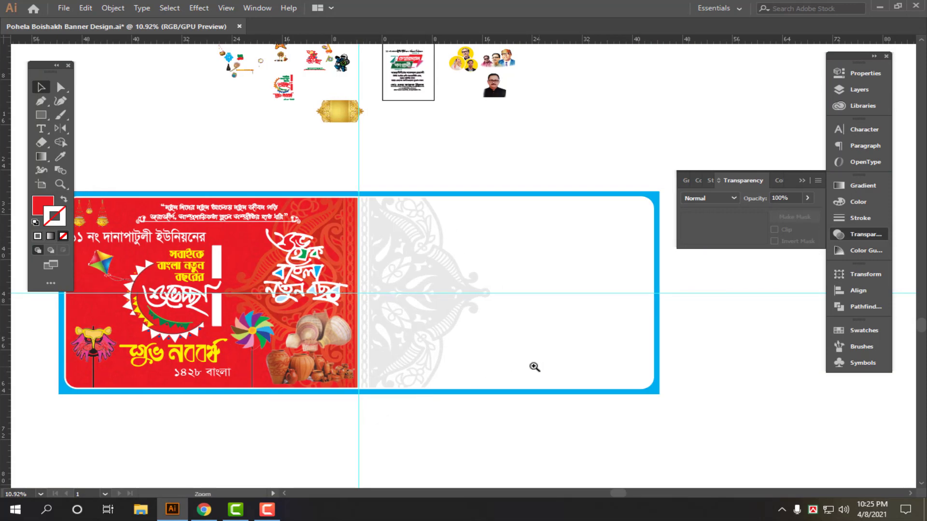
drag(535, 367, 456, 366)
drag(671, 349, 597, 372)
drag(310, 300, 338, 305)
drag(588, 308, 649, 332)
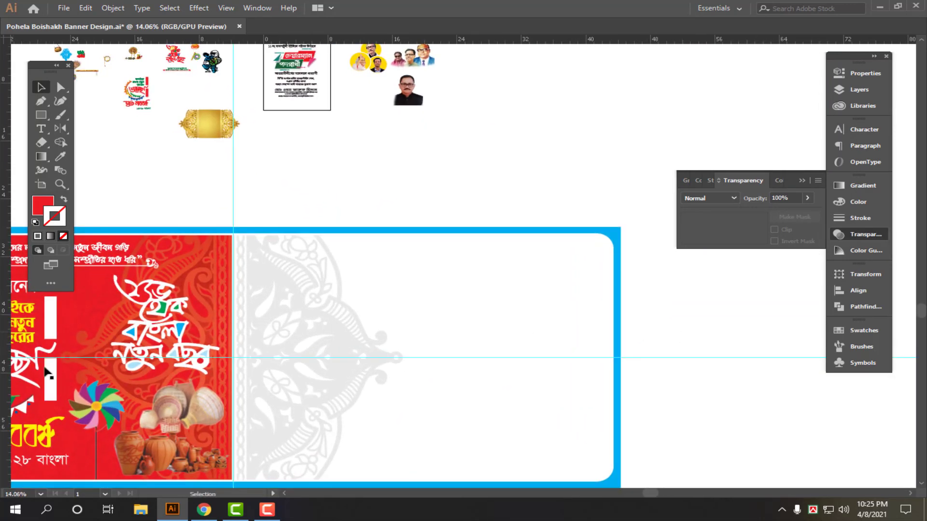
drag(117, 430, 383, 430)
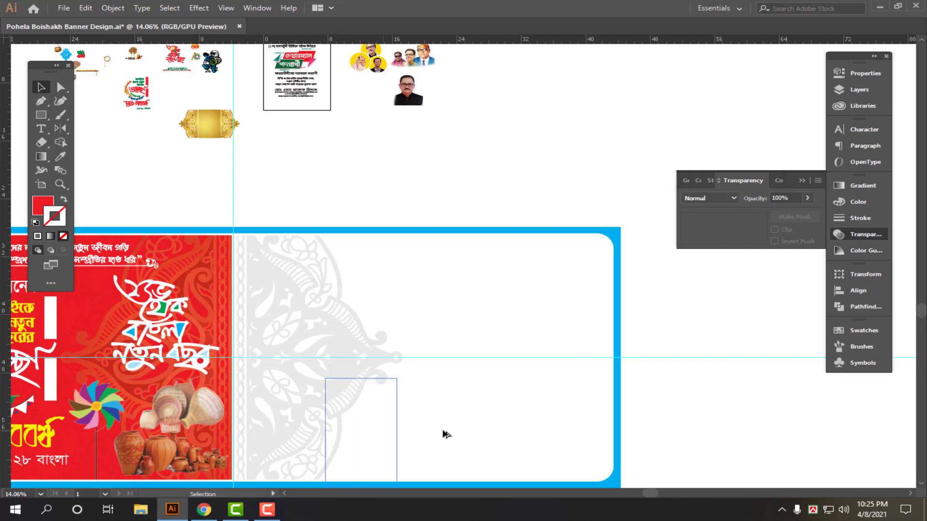
key(ctrl+z)
drag(101, 285, 480, 296)
drag(246, 311, 567, 356)
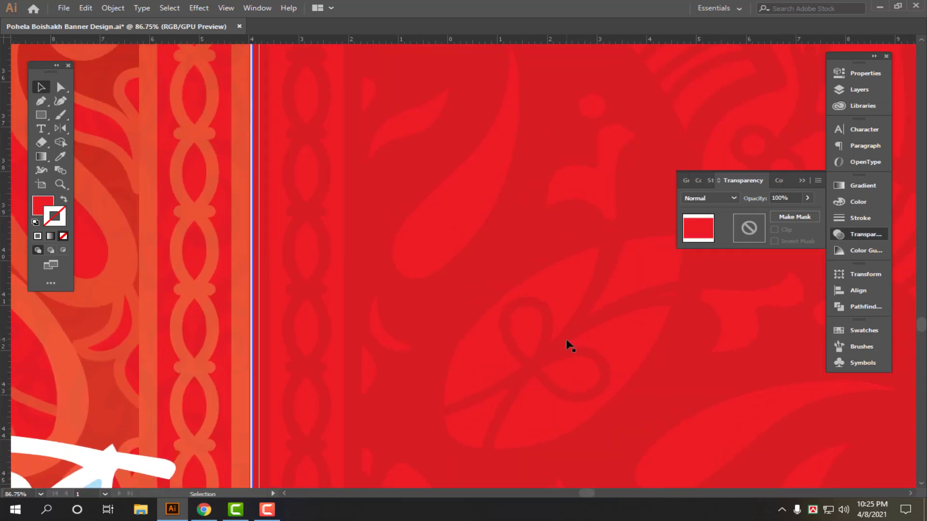
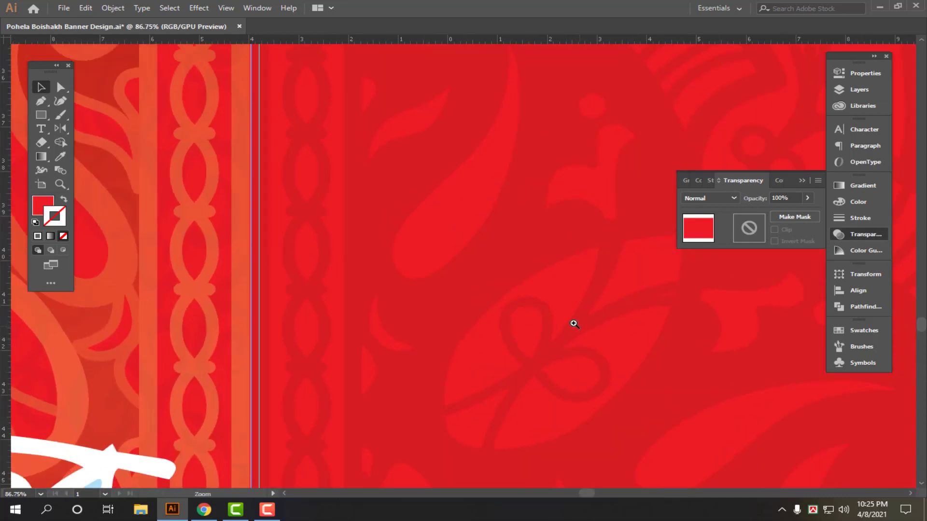
drag(573, 323, 333, 308)
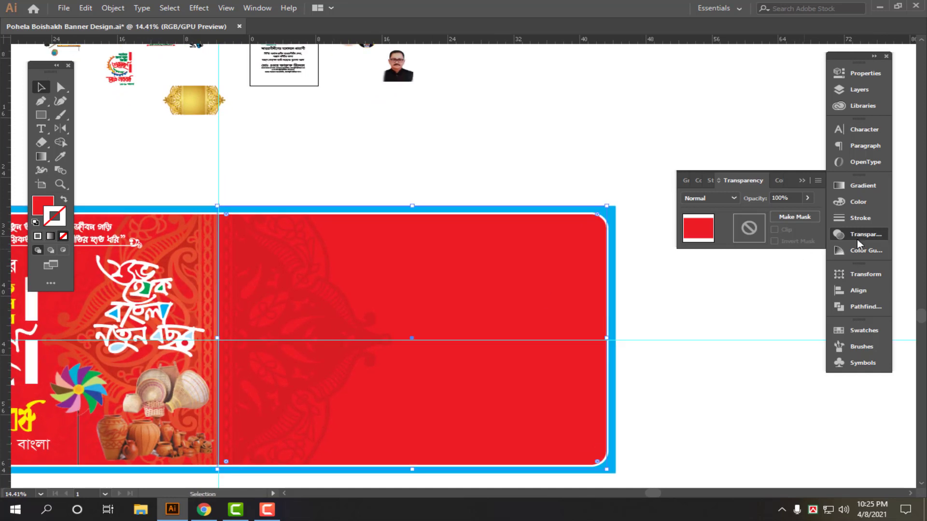
Step: Give the right panel's fill a white-to-black radial gradient
click(857, 185)
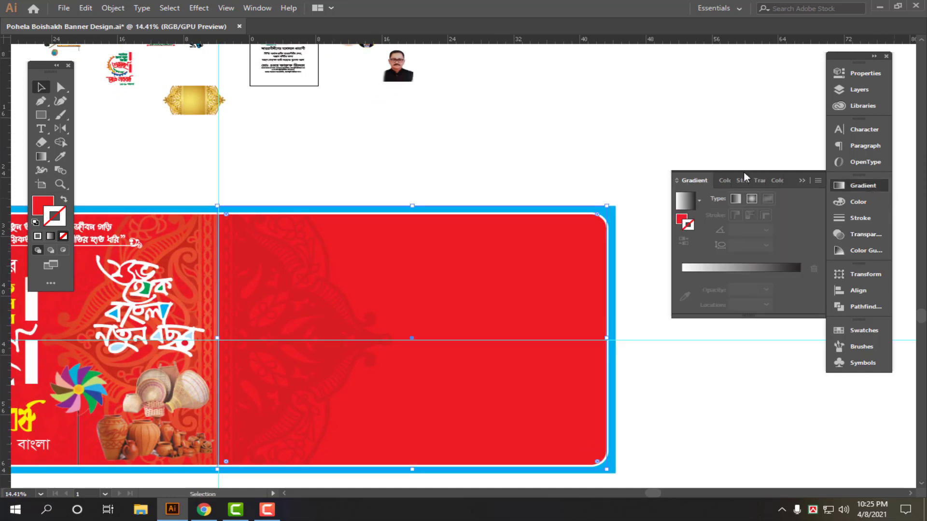
click(752, 198)
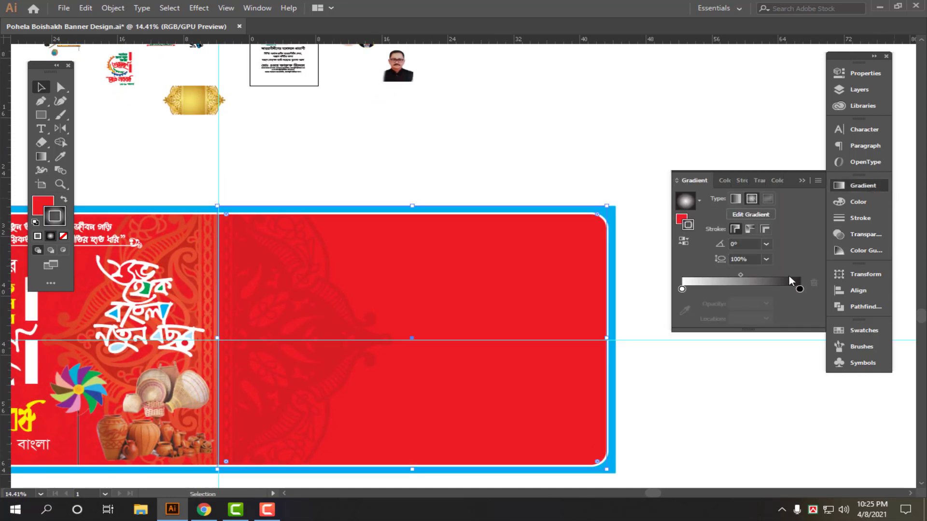
click(684, 219)
click(740, 200)
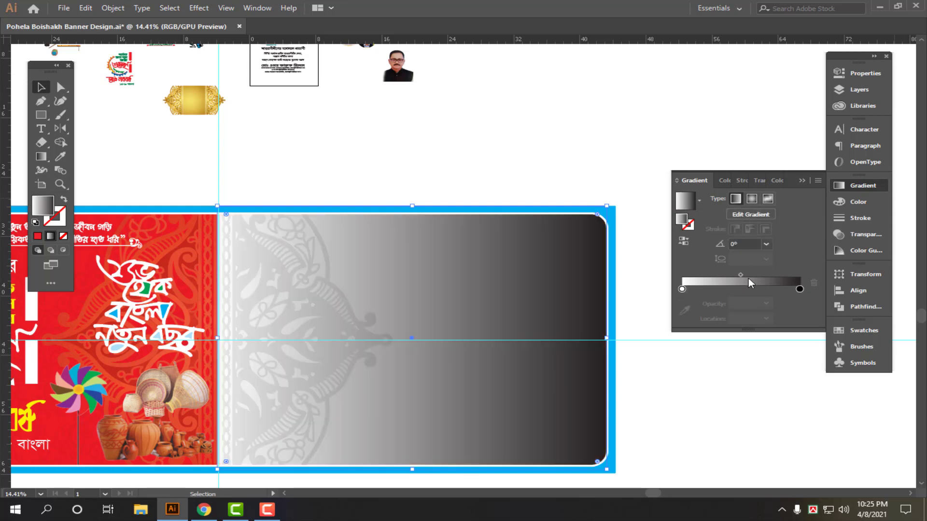
click(752, 199)
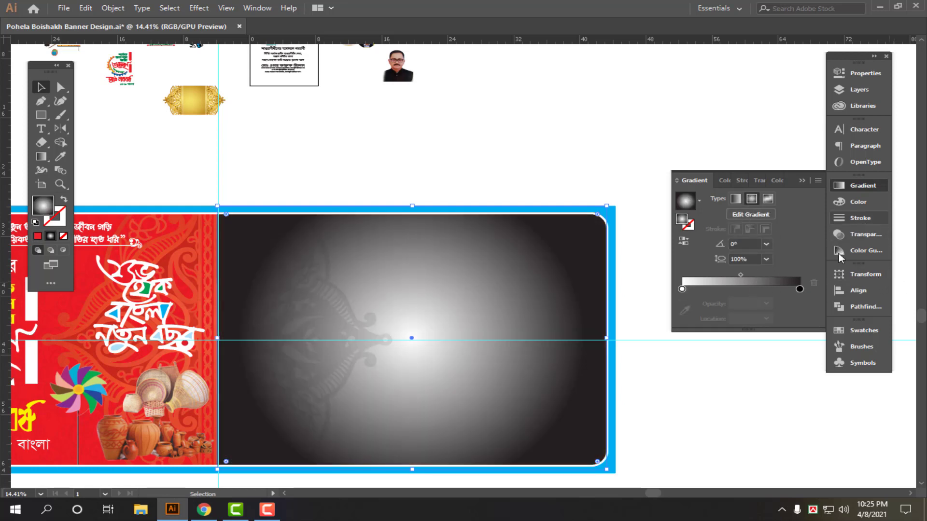
Step: Set the gradient's outer colour stop to CMYK with cyan 20%, magenta 0%, yellow 10% and black 0%
click(800, 288)
click(869, 217)
click(867, 201)
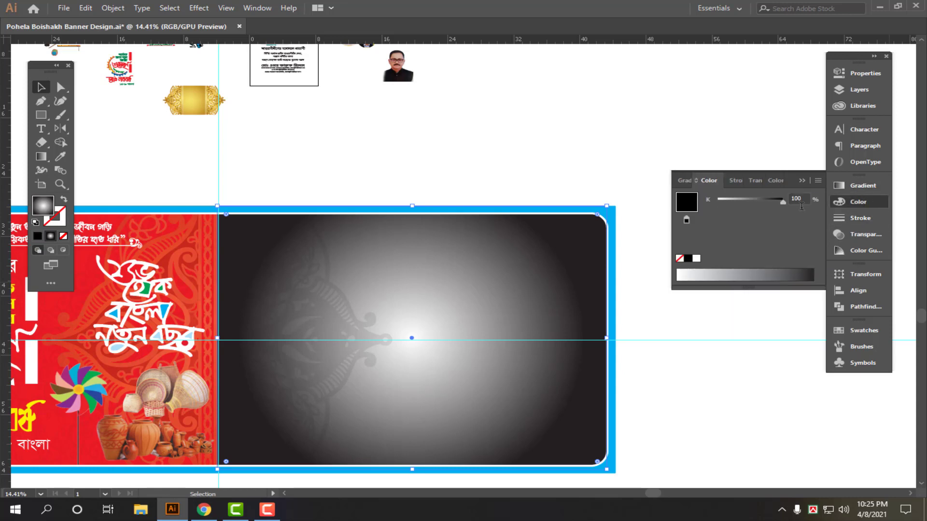
click(818, 181)
click(744, 238)
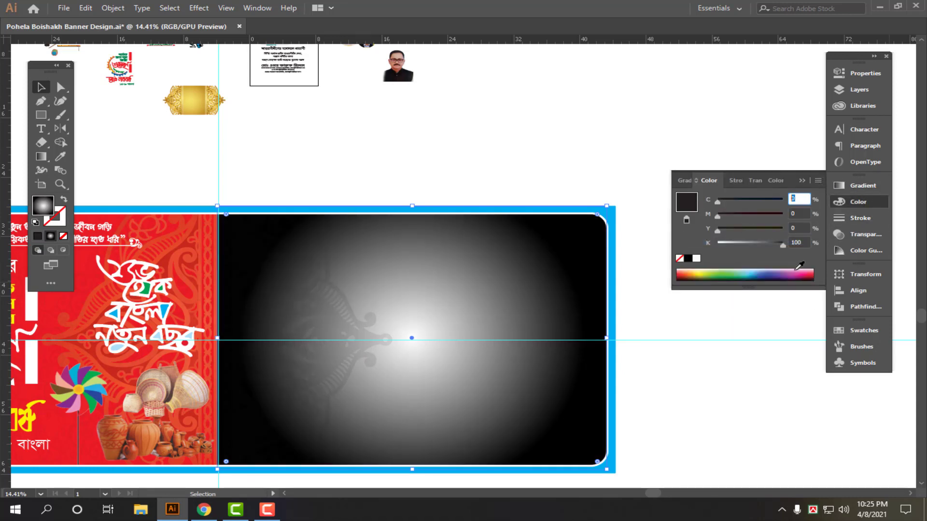
text(20)
key(Tab)
key(Tab)
text(20)
key(Tab)
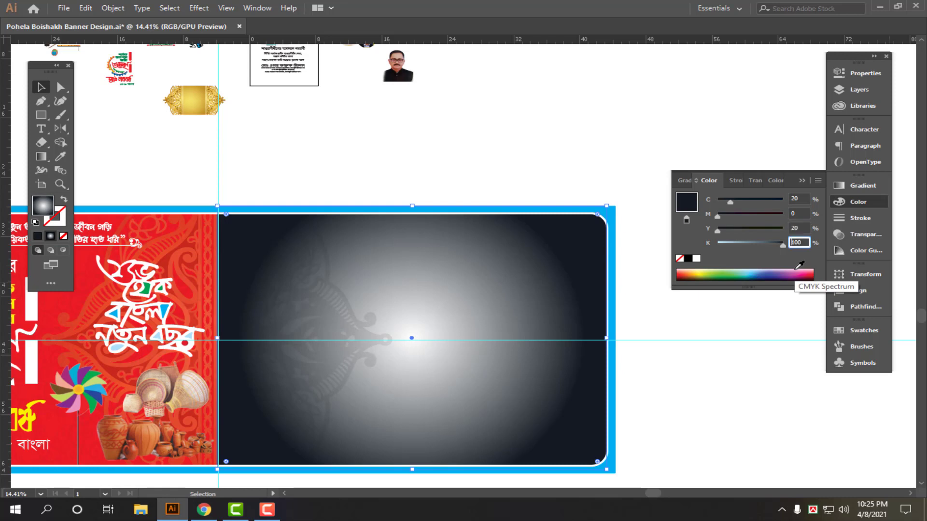
text(0)
key(Return)
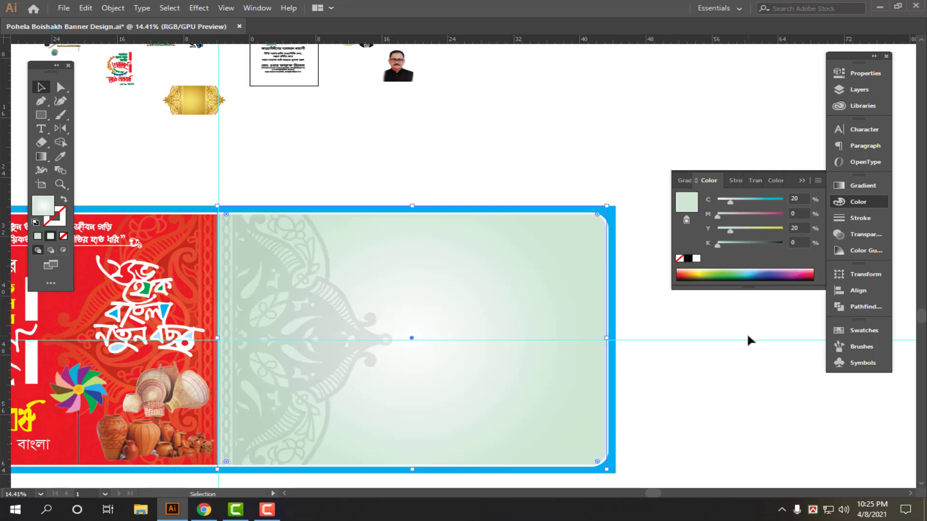
text(10)
key(Return)
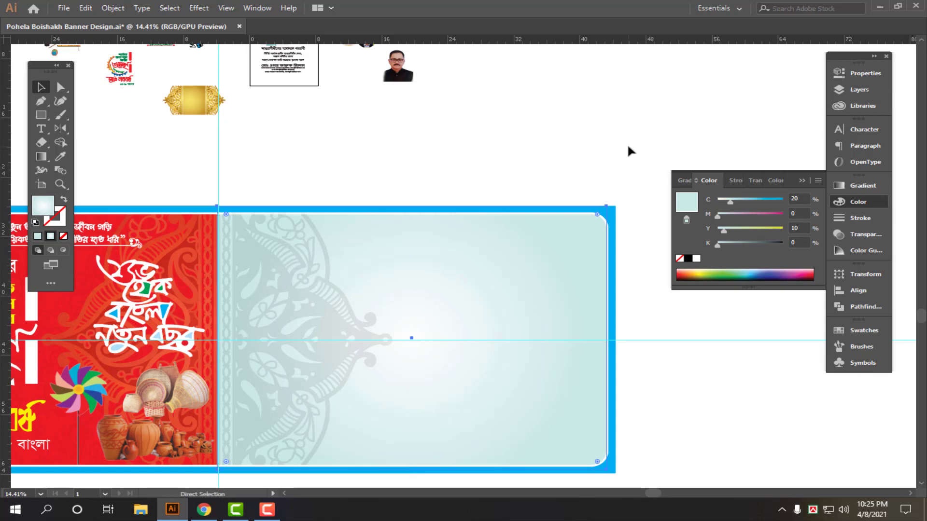
click(620, 147)
Step: Place a copy of the faded swirl pattern from the red half over the banner's right half
drag(600, 400, 525, 402)
drag(525, 444, 539, 407)
drag(456, 262, 538, 318)
key(ctrl+semicolon)
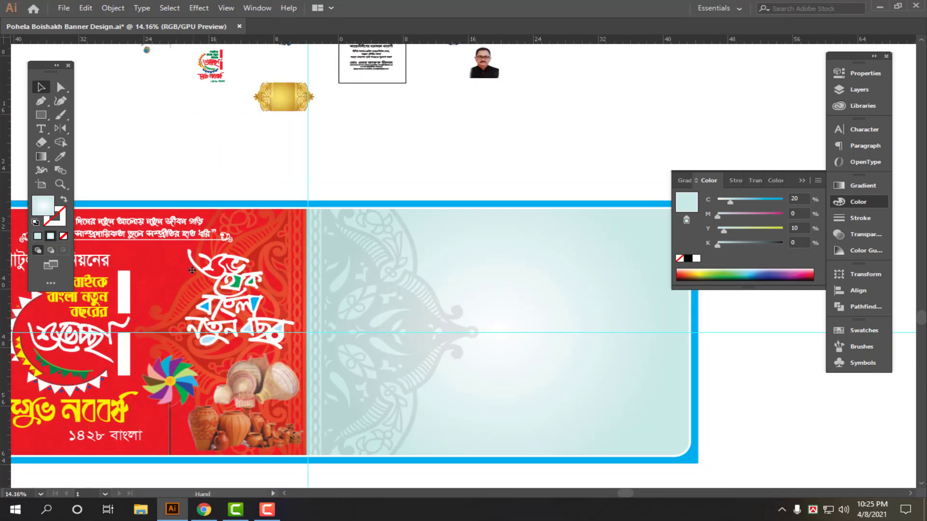
click(160, 272)
drag(321, 348, 212, 354)
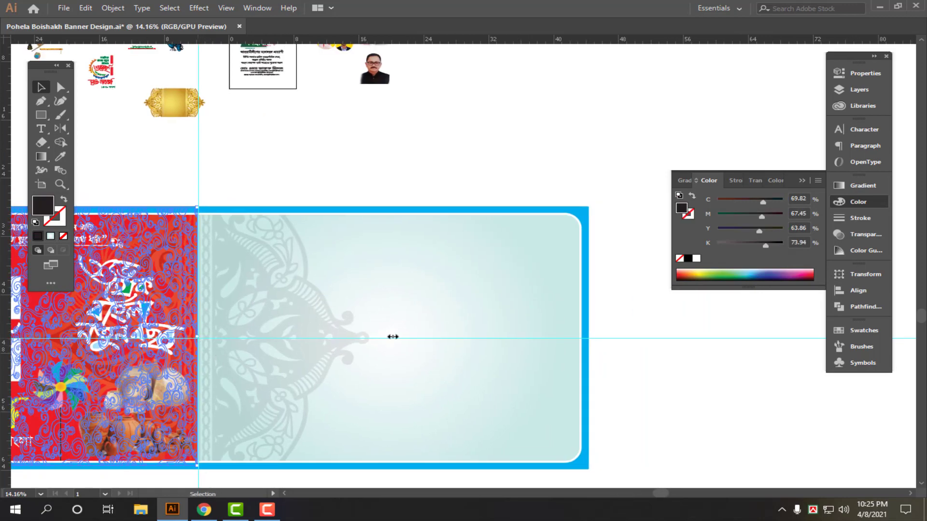
drag(393, 336, 583, 328)
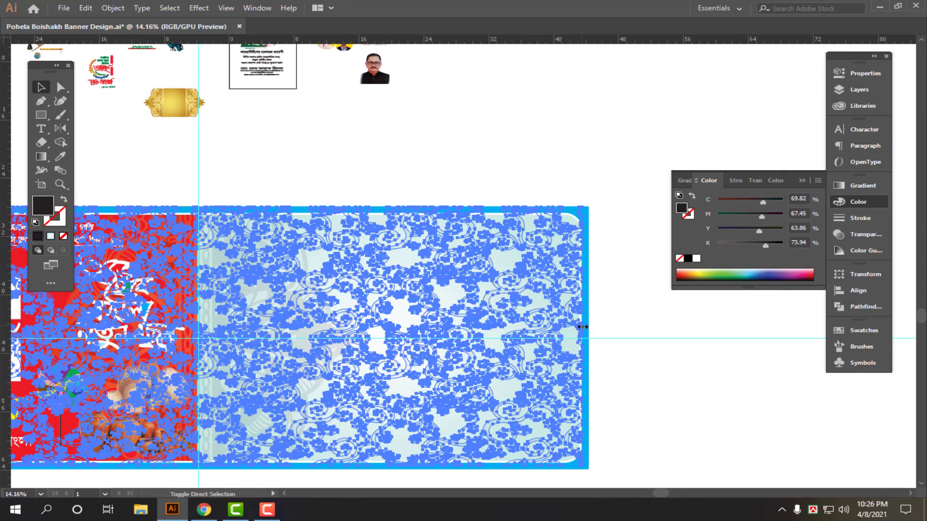
Step: Lock the light gradient panel and delete the faded ornament lying on it
click(483, 294)
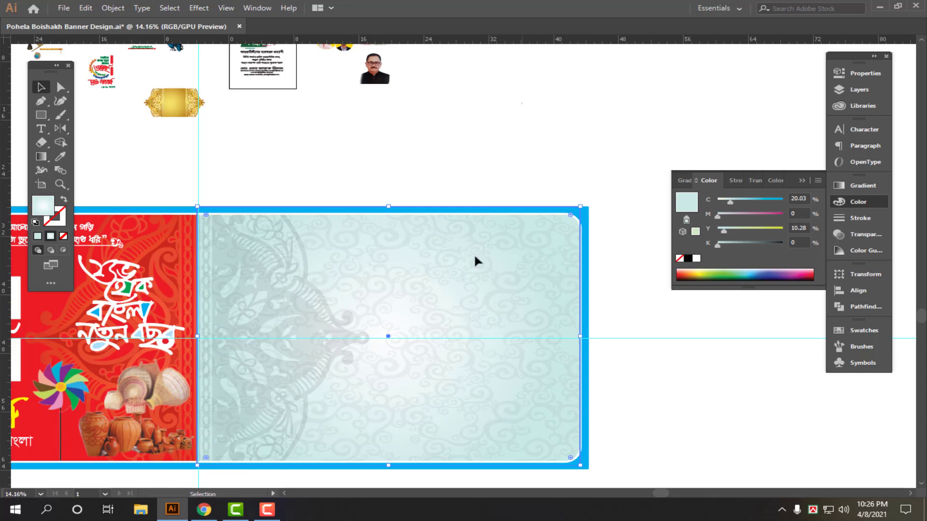
key(ctrl+2)
drag(236, 337, 311, 335)
click(311, 325)
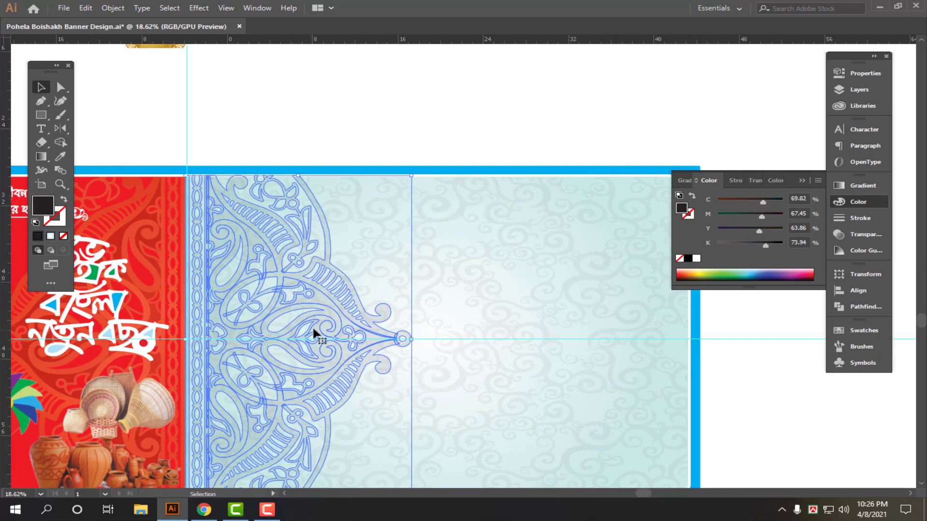
key(Delete)
Step: Enlarge the chairman candidate text block above the banner and move it onto the light right panel
drag(504, 114, 437, 112)
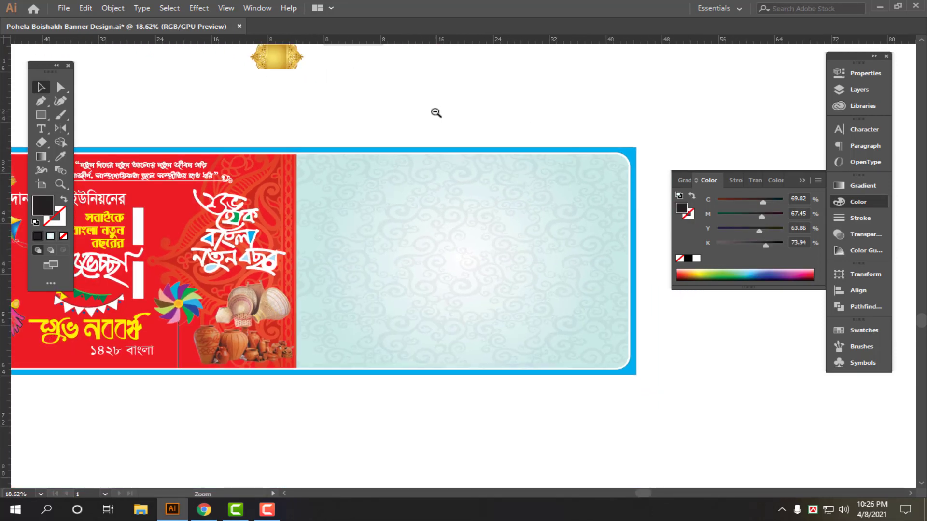
drag(412, 180, 578, 199)
drag(555, 138, 544, 138)
drag(544, 138, 401, 202)
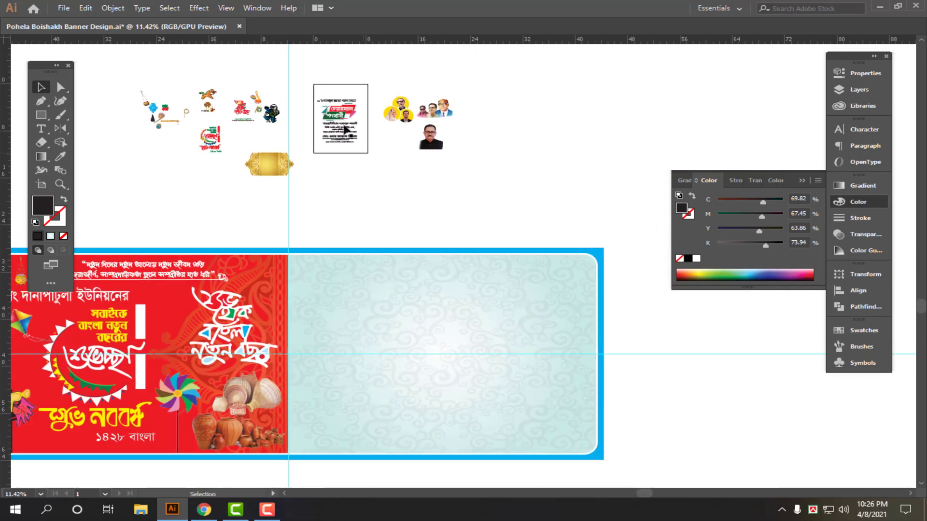
drag(309, 76, 375, 181)
drag(337, 111, 335, 276)
key(ctrl+z)
drag(297, 83, 368, 187)
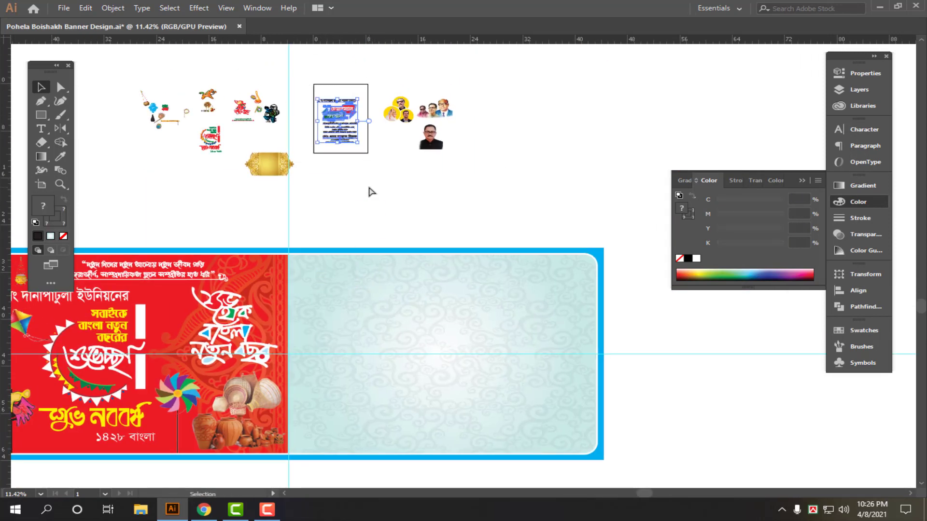
drag(340, 144, 347, 240)
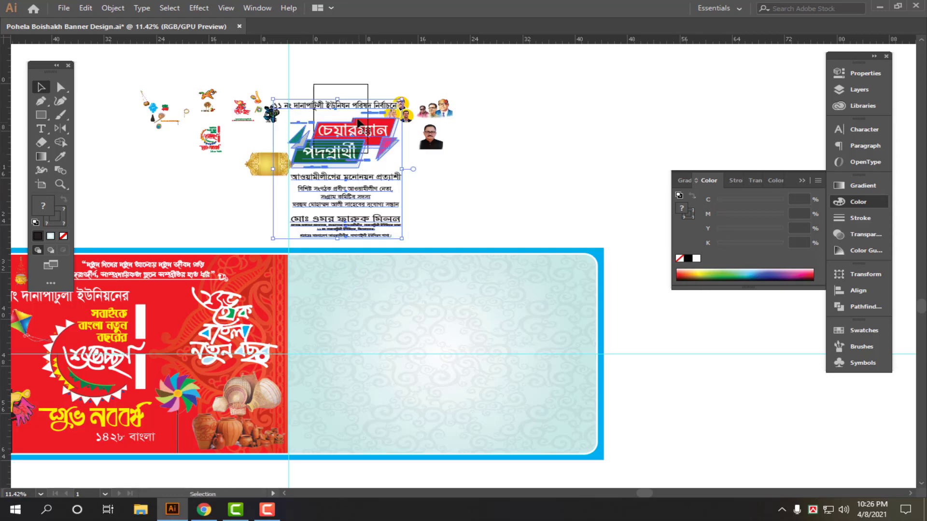
drag(360, 107, 377, 281)
Step: Select only the swirl pattern on the right half and lock it
scroll(342, 314, up, 3)
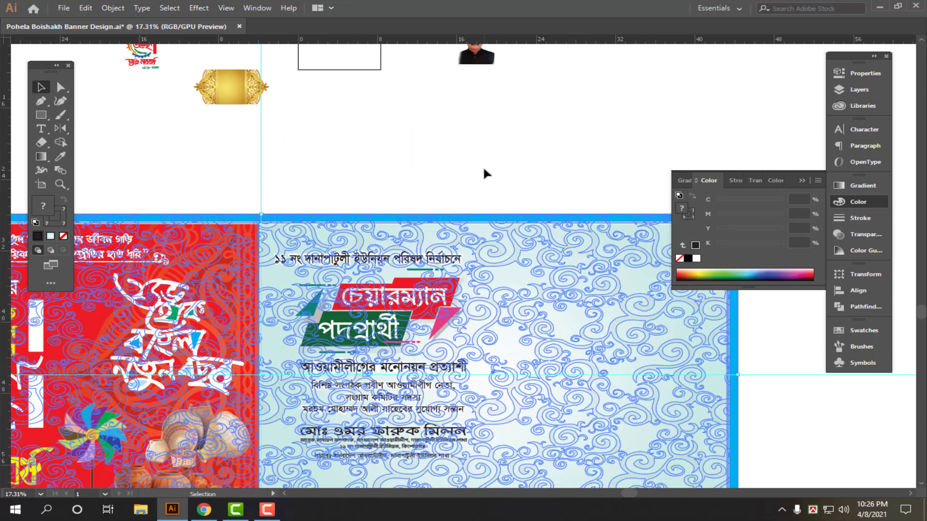
click(483, 166)
drag(527, 178, 488, 127)
key(ctrl+a)
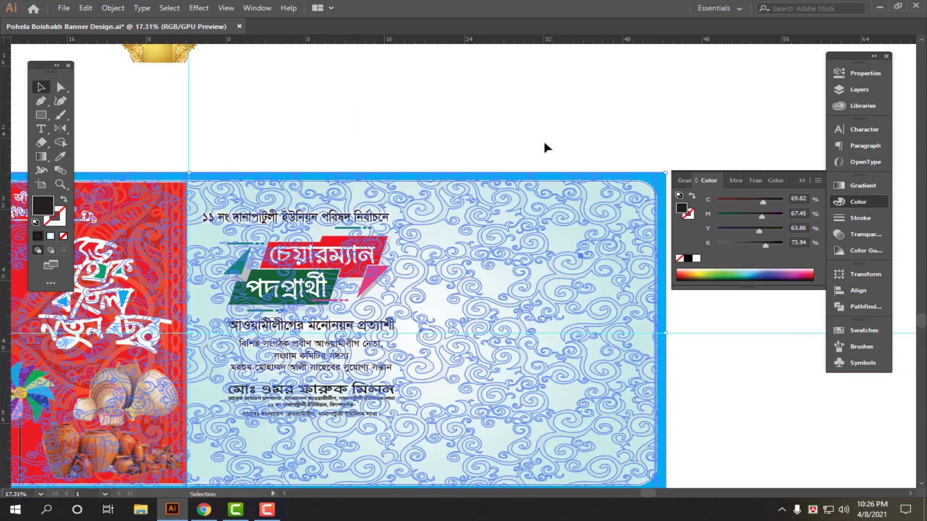
click(543, 140)
Step: Enlarge the candidate text block further and position it near the upper inner corner of the light panel
scroll(458, 152, down, 3)
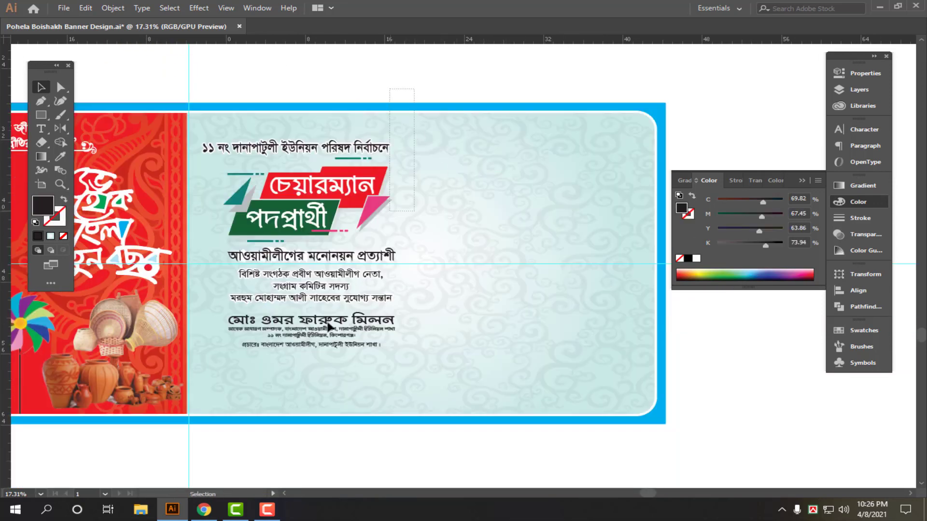
drag(218, 367, 216, 369)
scroll(295, 318, up, 2)
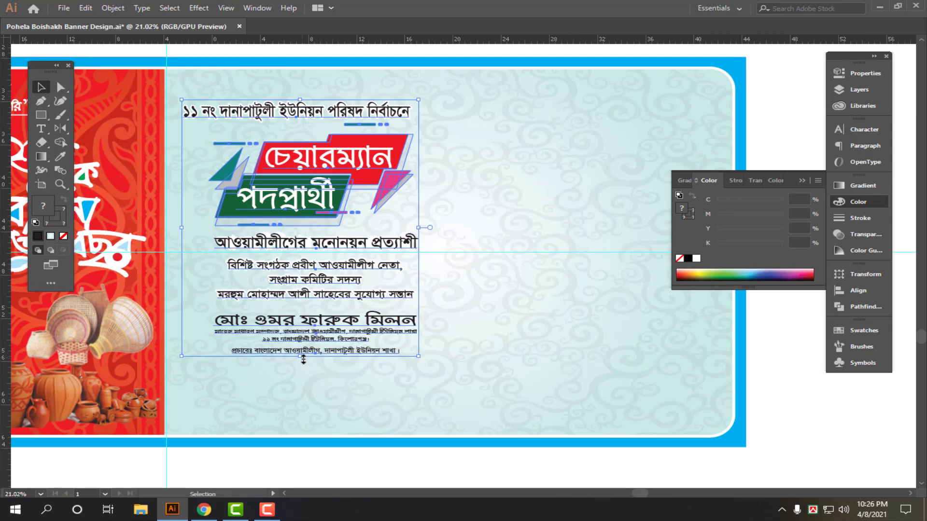
drag(306, 383, 318, 414)
scroll(295, 153, up, 3)
drag(309, 164, 327, 143)
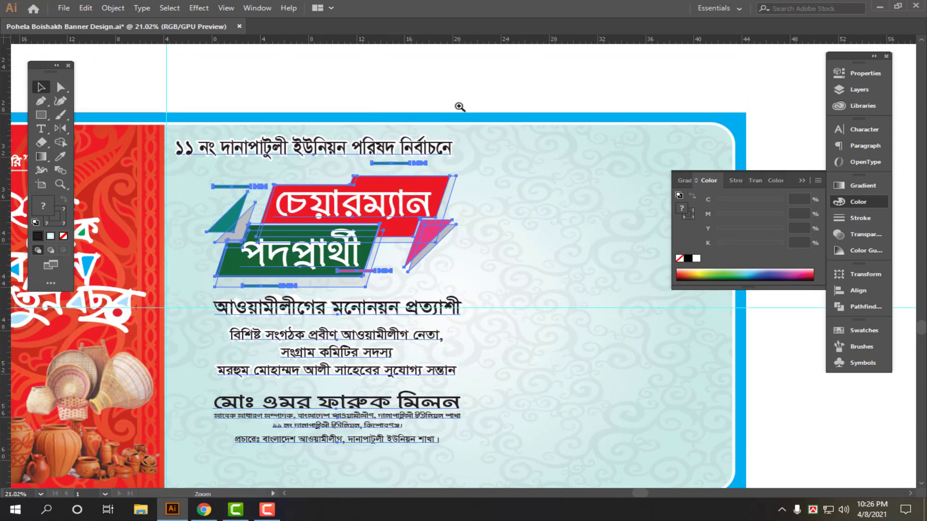
drag(457, 104, 437, 104)
click(464, 97)
scroll(504, 241, down, 5)
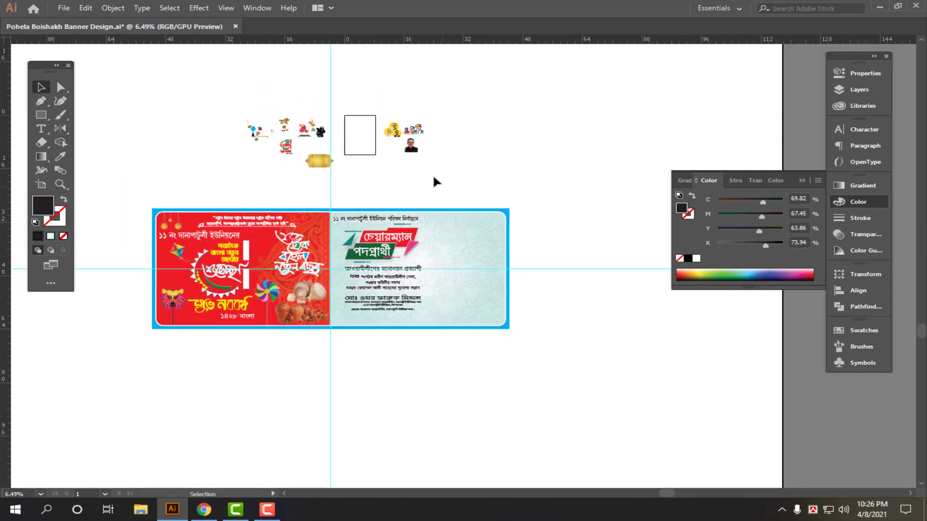
Step: Move the bespectacled candidate's portrait onto the light panel and enlarge it into the lower outer corner
click(412, 151)
drag(410, 153, 411, 236)
drag(434, 199, 550, 326)
drag(483, 401, 440, 415)
drag(384, 392, 453, 340)
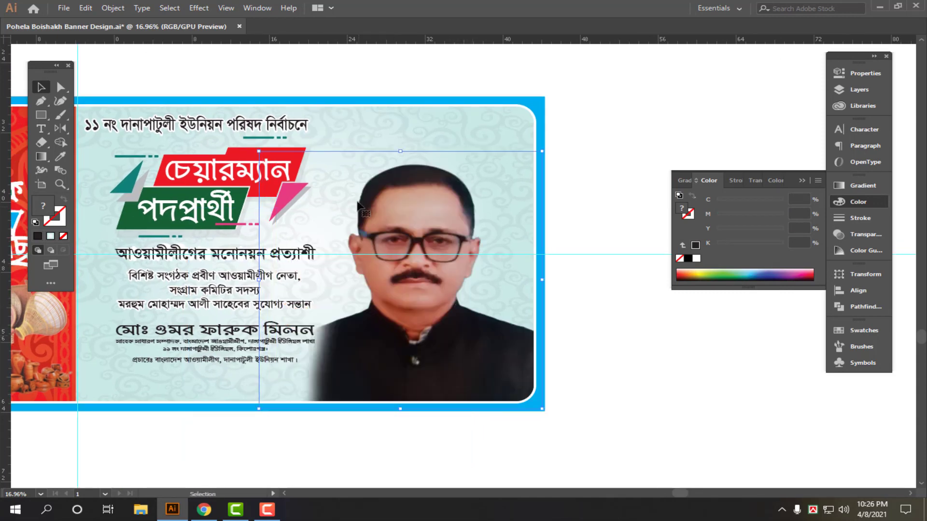
drag(259, 151, 186, 105)
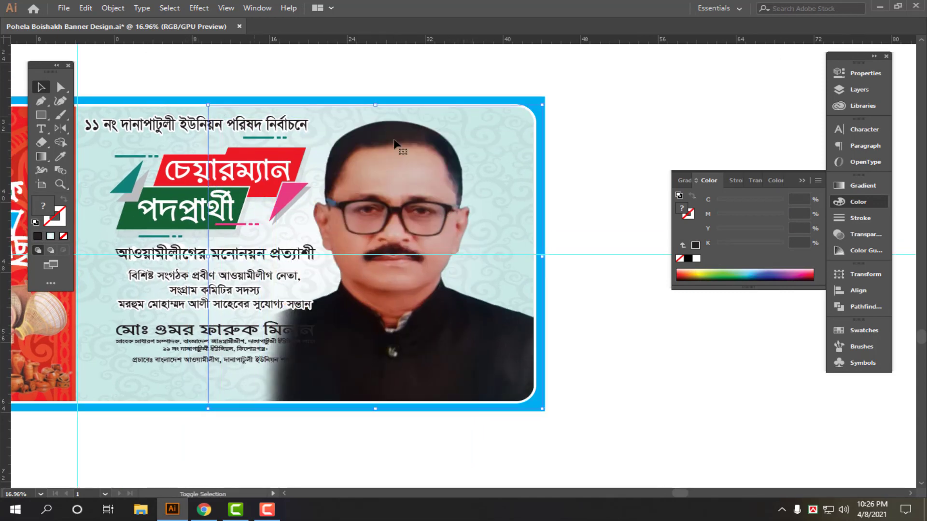
drag(401, 136, 487, 154)
key(ctrl+shift+a)
drag(450, 294, 421, 303)
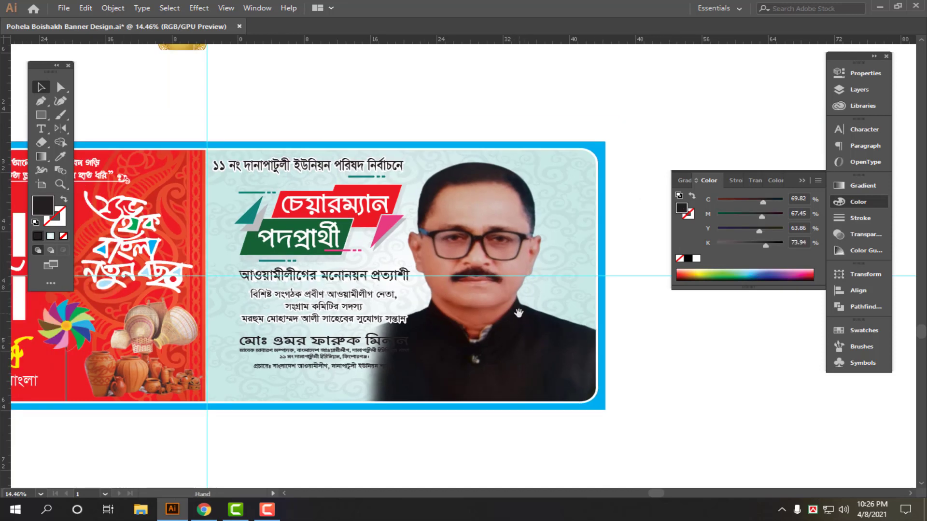
key(ctrl+z)
Step: Move the cutout image of three leaders above the candidate portrait and enlarge it into the light panel's upper outer corner
drag(486, 189, 437, 252)
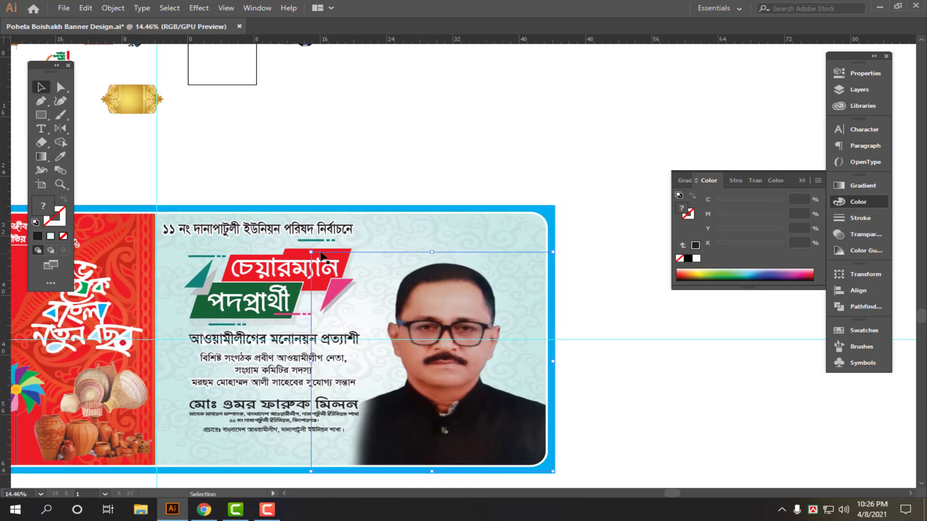
drag(332, 266, 333, 267)
drag(399, 198, 400, 158)
drag(400, 159, 400, 237)
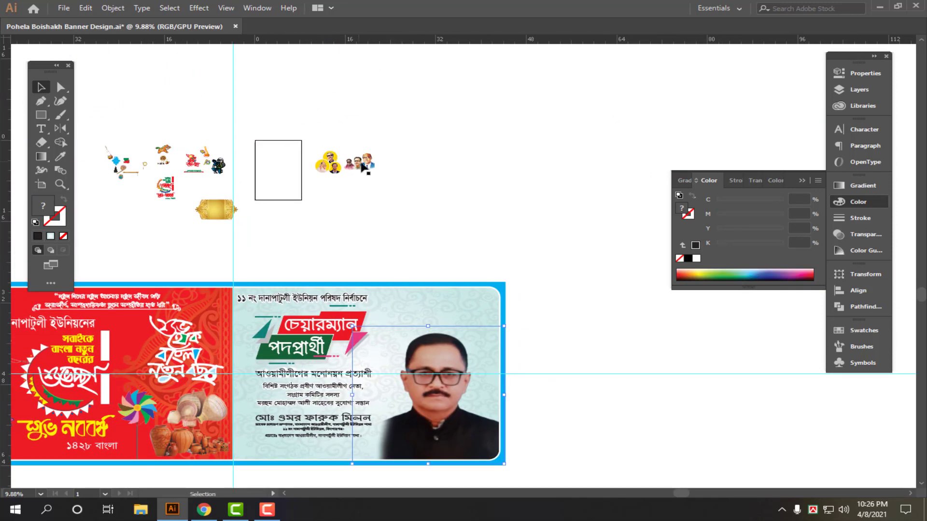
drag(365, 165, 715, 339)
mouse_move(423, 324)
mouse_down()
mouse_move(361, 287)
mouse_move(436, 313)
mouse_up()
drag(424, 274, 542, 317)
drag(339, 355, 229, 415)
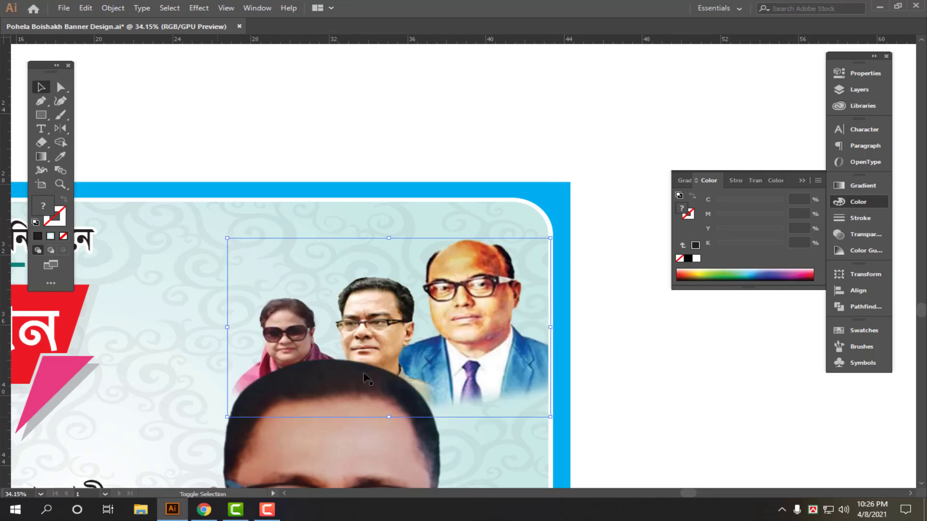
drag(364, 375, 284, 377)
drag(285, 377, 461, 328)
drag(342, 310, 382, 347)
drag(475, 196, 361, 167)
drag(280, 174, 377, 224)
drag(473, 175, 536, 204)
click(493, 186)
Step: Move the three yellow circular portraits onto the upper seam between the red and light panels and enlarge them
scroll(493, 186, down, 2)
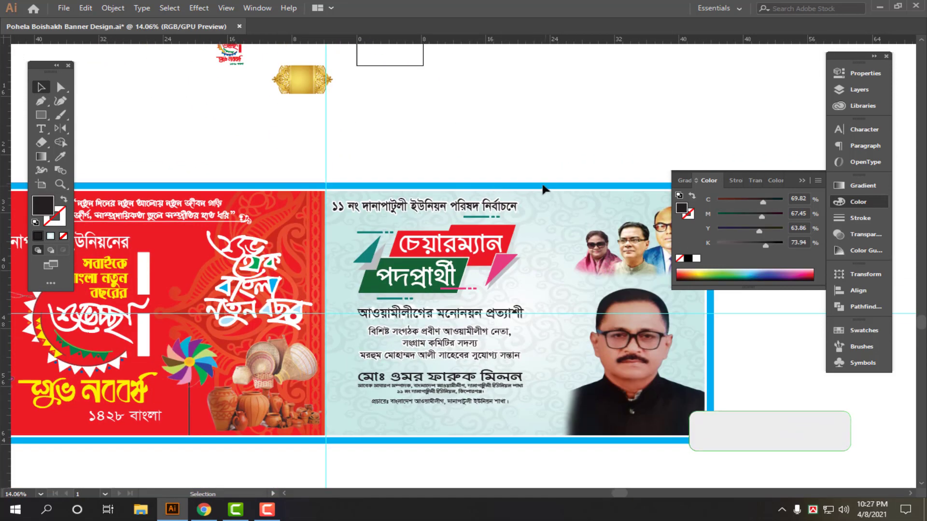
drag(442, 149, 415, 147)
drag(474, 86, 432, 161)
drag(378, 93, 364, 323)
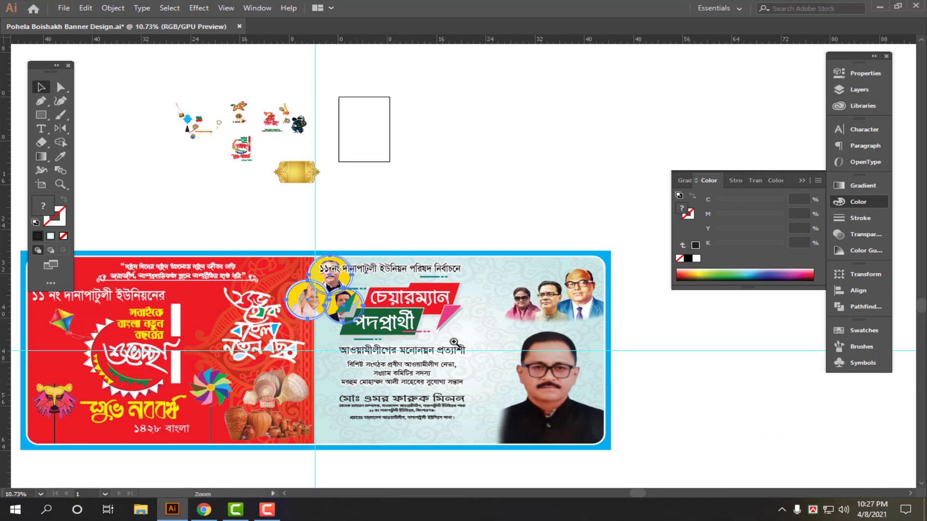
Step: Nudge the circular portrait group down and slightly left so it sits just inside the banner's upper frame
drag(454, 342, 529, 330)
key(shift+Down)
key(shift+Down)
key(shift+Down)
key(shift+Down)
key(shift+Down)
key(shift+Down)
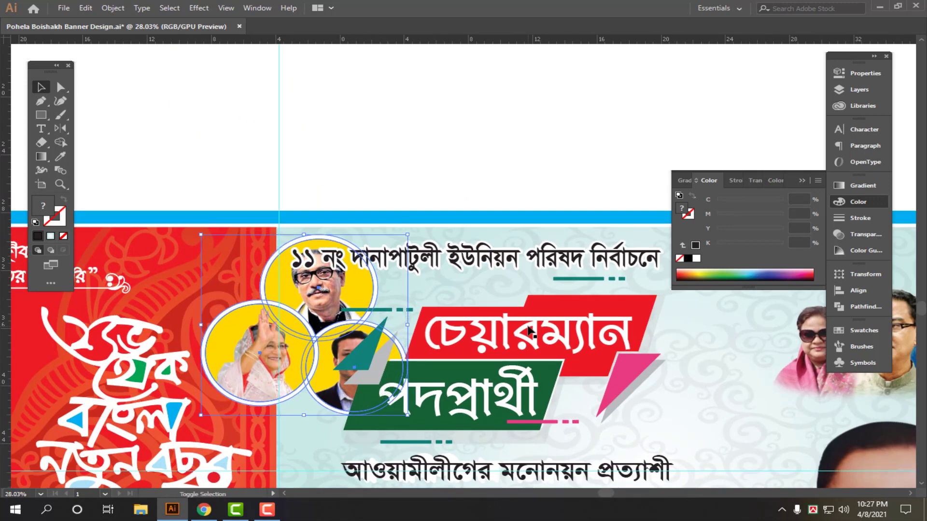
key(shift+Left)
Step: Move the election headline and all candidate text toward the candidate portrait, clear of the circular portraits
drag(418, 304, 371, 303)
drag(374, 303, 245, 220)
click(357, 229)
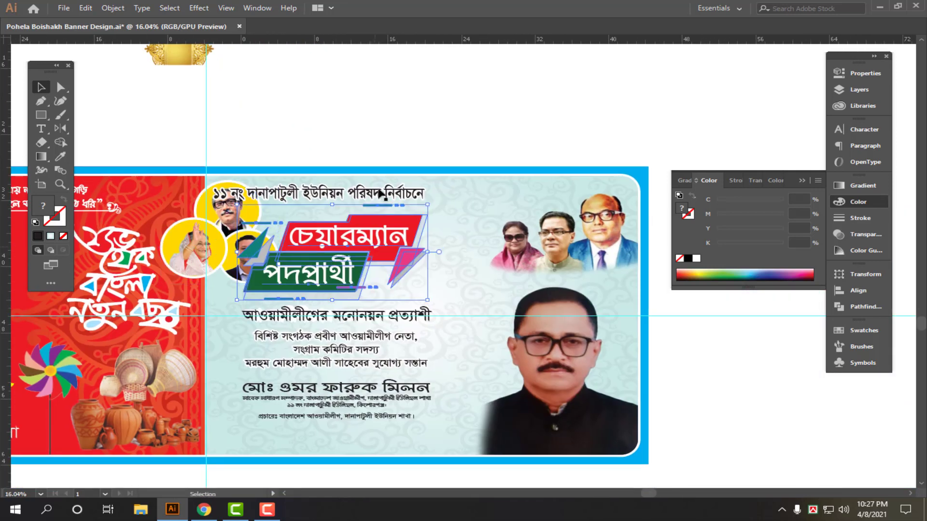
click(384, 436)
drag(390, 449, 318, 329)
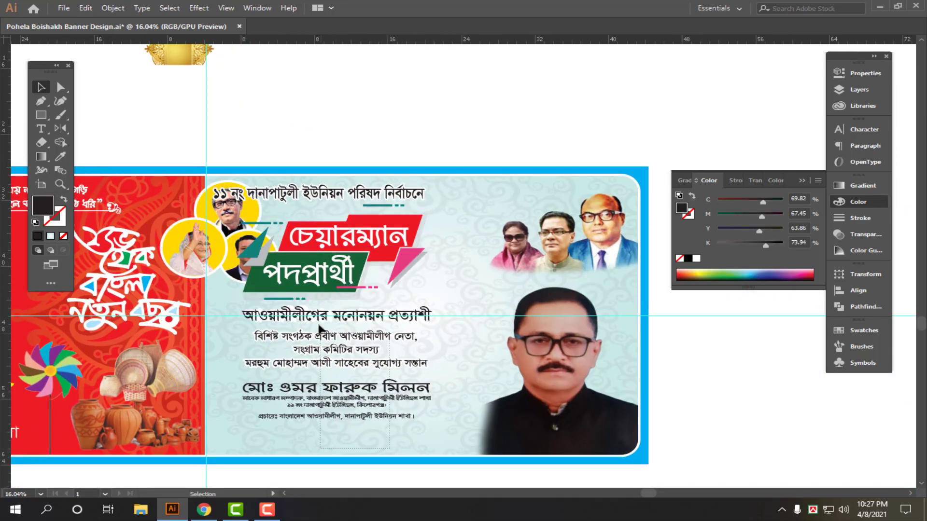
drag(318, 184, 395, 225)
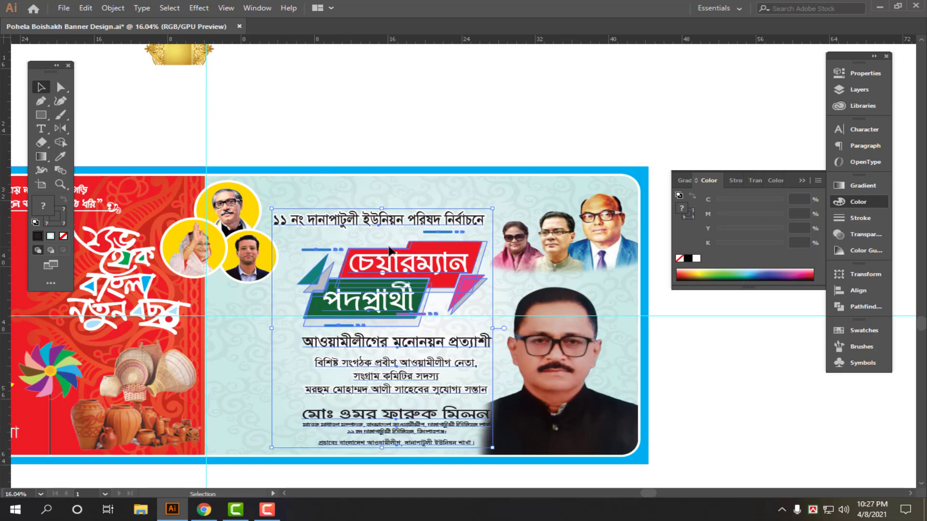
Step: Shift the chairman title and all text below it left, leaving the election headline out of the move
scroll(373, 252, down, 2)
click(286, 233)
drag(393, 364, 401, 393)
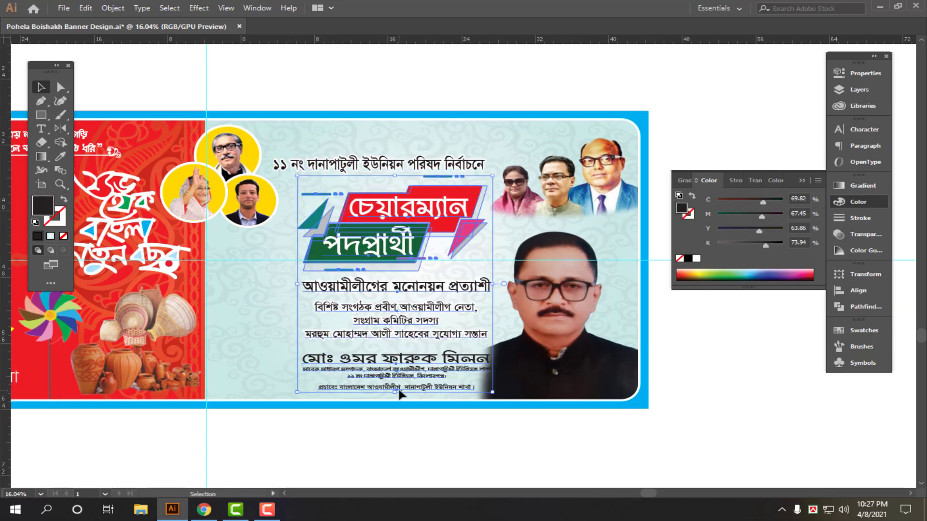
scroll(374, 308, up, 2)
drag(396, 240, 382, 236)
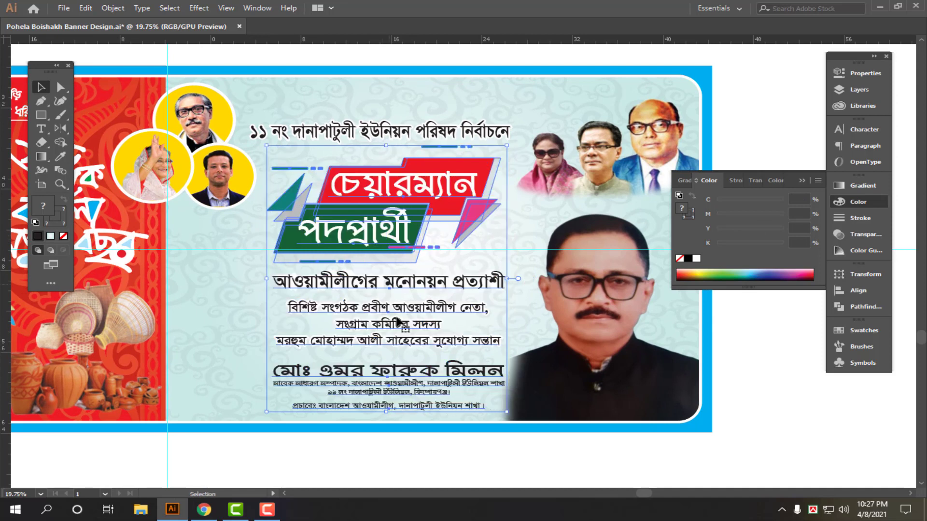
Step: Delete the small publicity credit line beginning with "প্রচারেঃ" beneath the candidate's designation
scroll(399, 318, up, 1)
click(203, 182)
click(231, 322)
scroll(261, 327, down, 1)
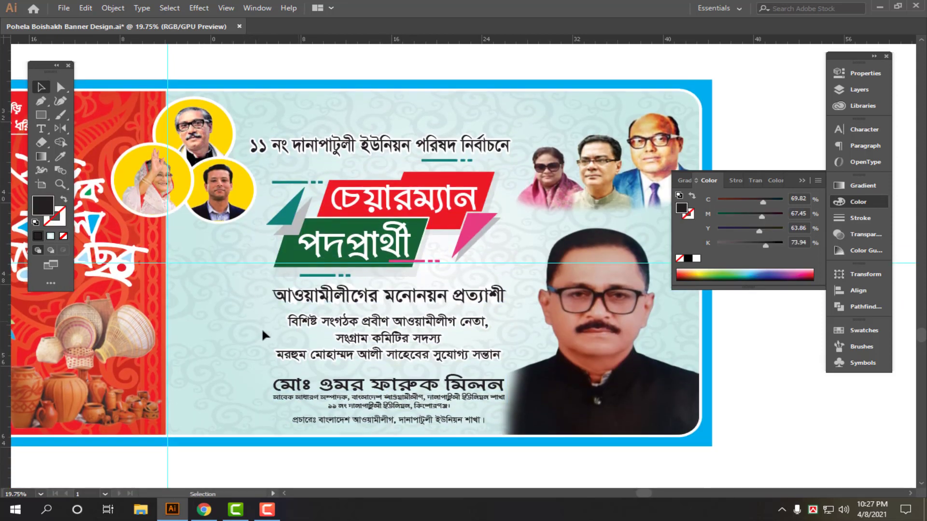
scroll(270, 350, up, 1)
scroll(270, 357, down, 1)
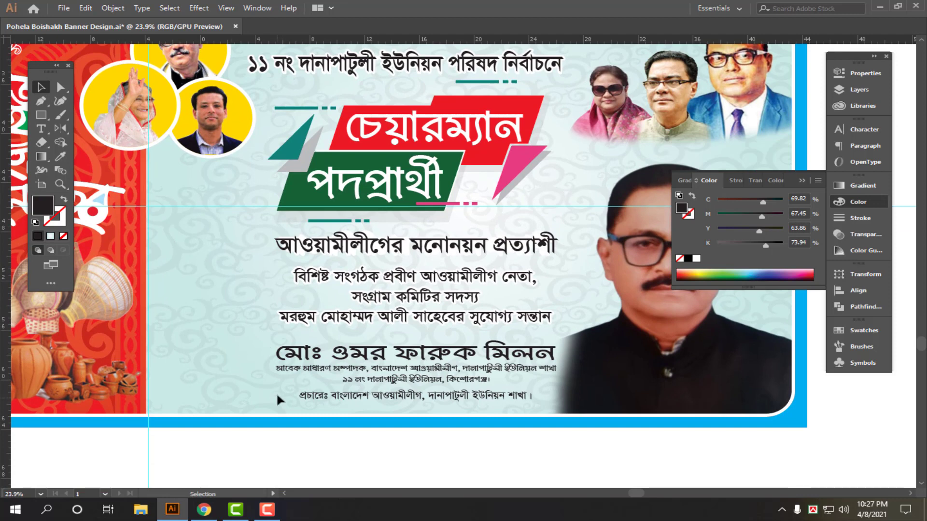
drag(310, 407, 317, 399)
key(Delete)
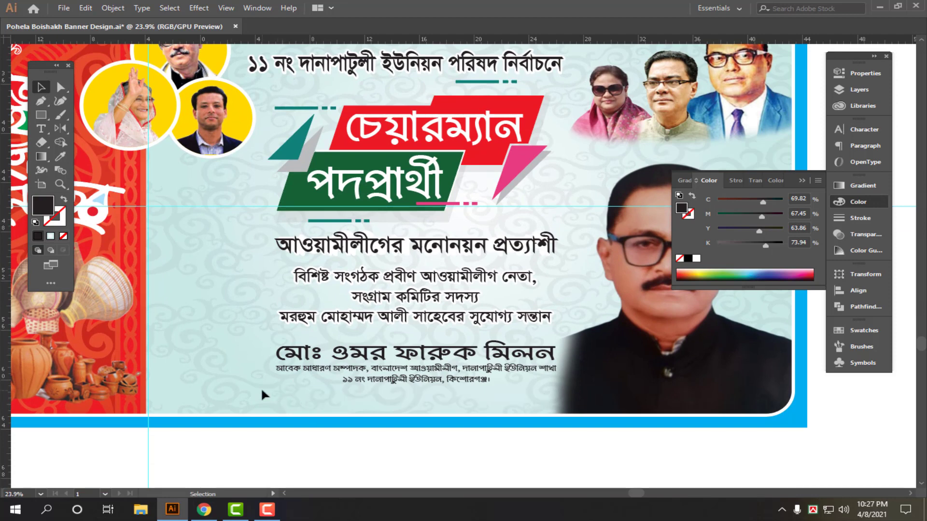
Step: Shift the nomination, description and name lines left and enlarge them to fill the space beside the candidate portrait
click(496, 359)
scroll(438, 376, up, 1)
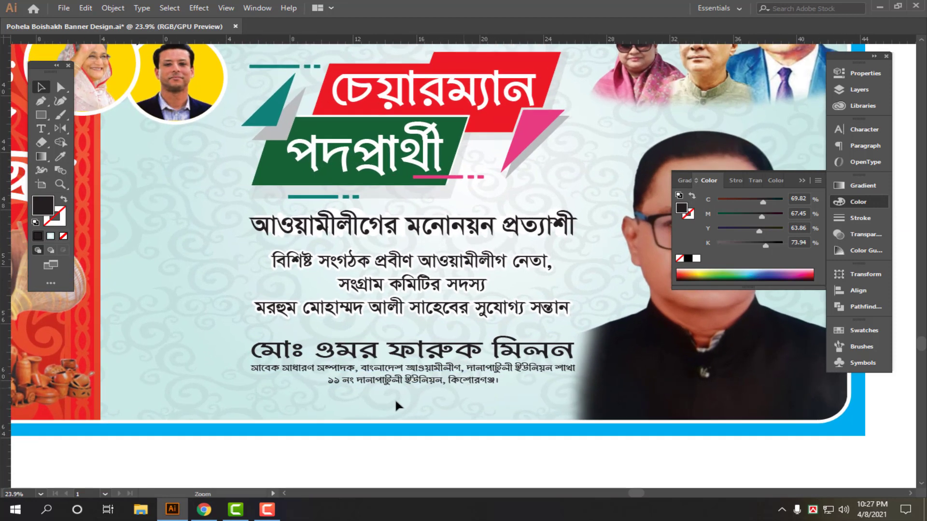
drag(386, 411, 377, 232)
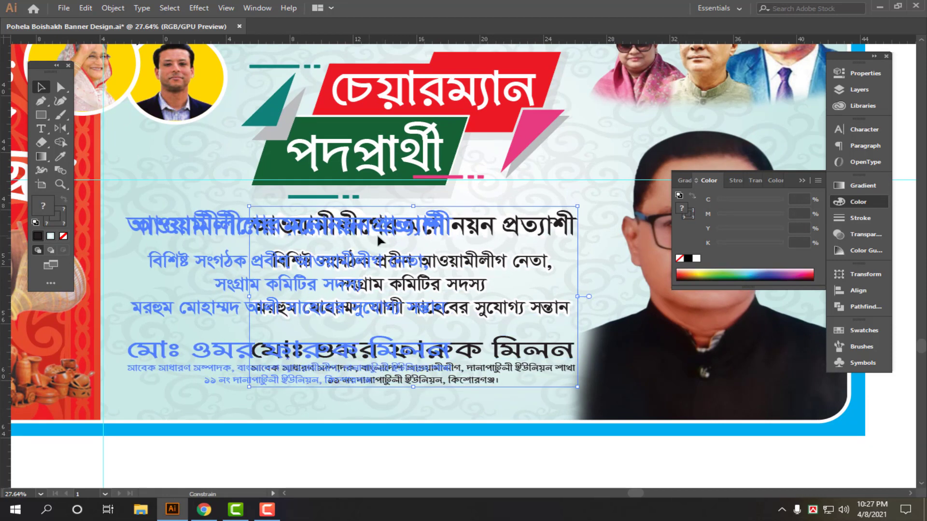
drag(462, 387, 511, 414)
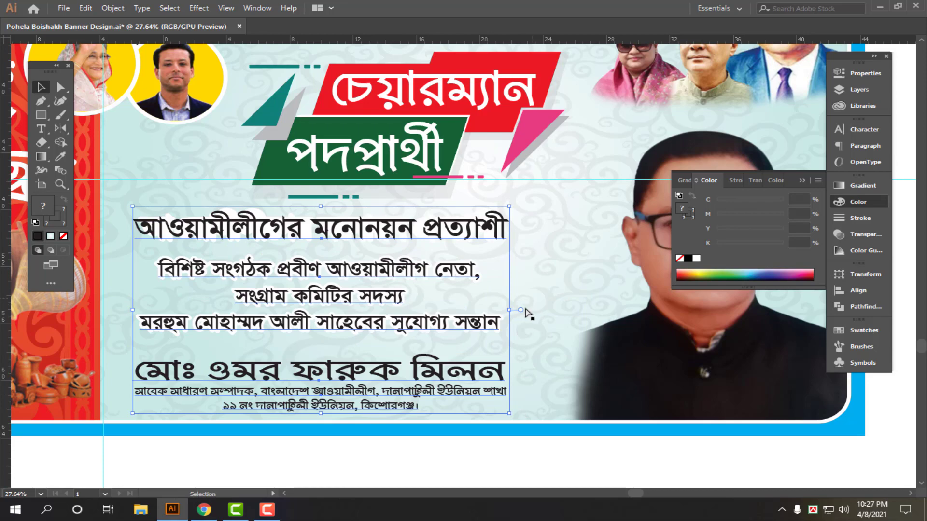
click(528, 314)
scroll(364, 301, down, 3)
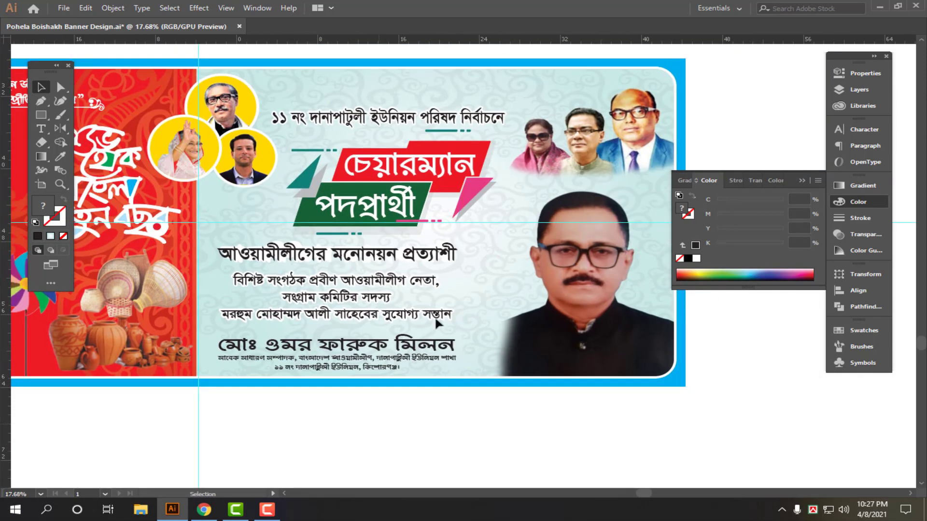
click(436, 319)
click(457, 408)
Step: Duplicate the light gradient panel and shorten the copy into a low strip behind the candidate's name and designation
scroll(290, 347, up, 1)
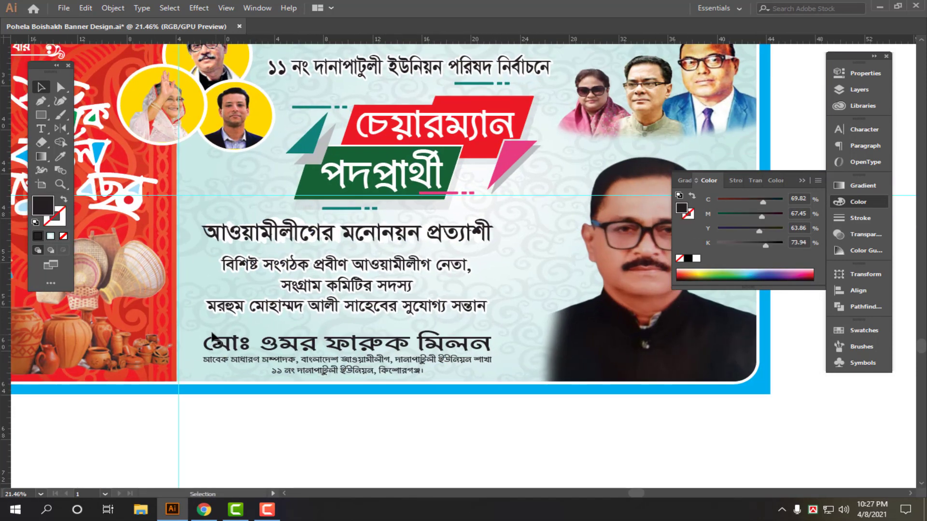
click(202, 337)
scroll(204, 346, up, 3)
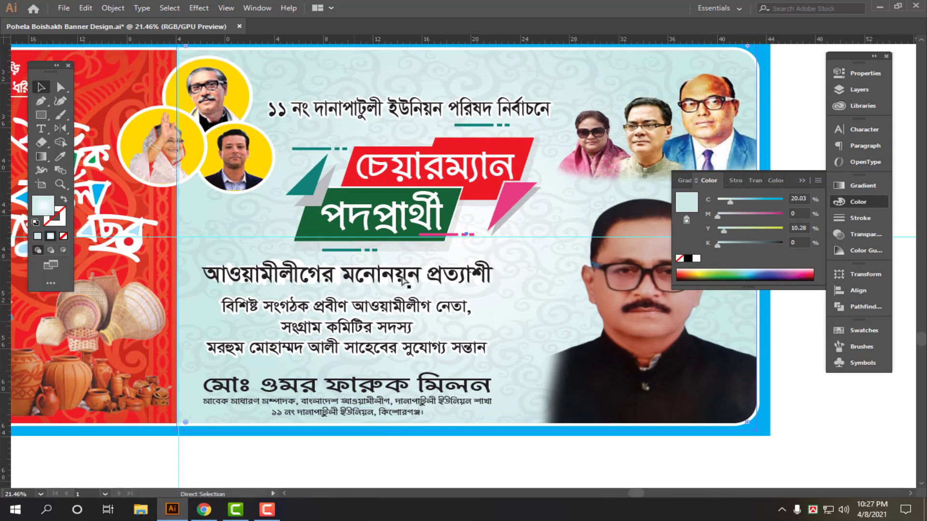
scroll(404, 282, down, 1)
key(z)
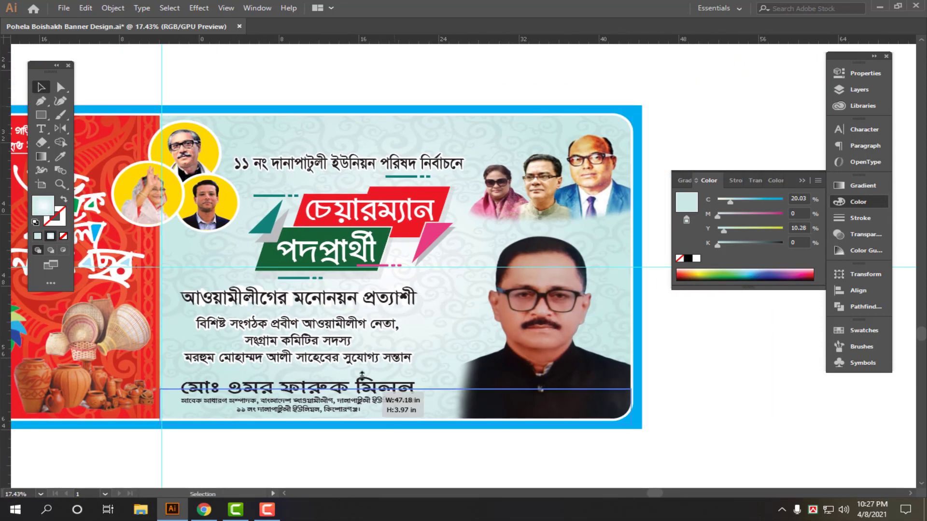
click(401, 386)
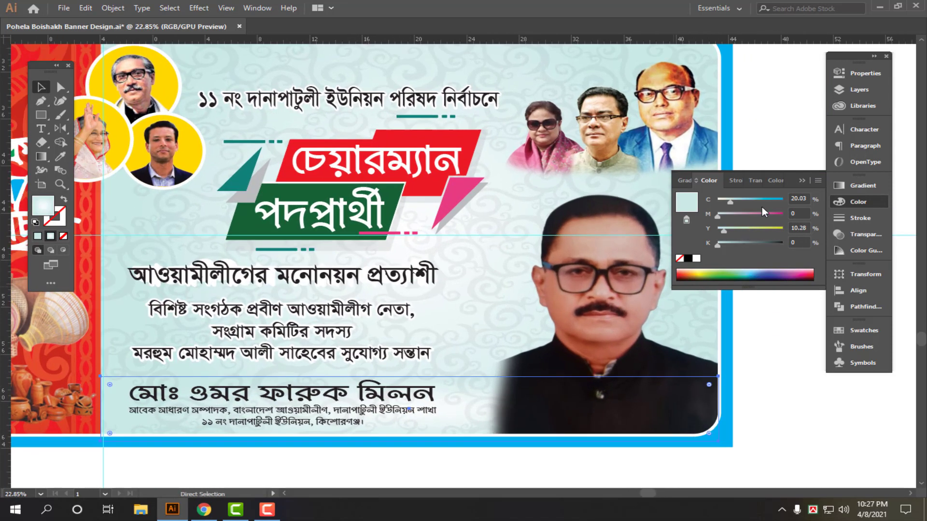
Step: Fill the name strip with solid blue at C 100, M 80, Y 0, K 0 instead of the gradient
click(783, 200)
text(80)
key(Tab)
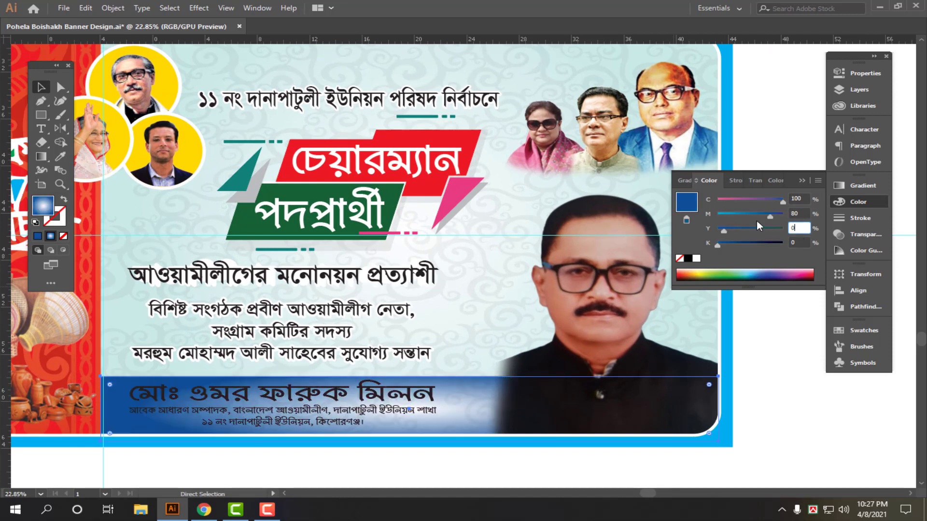
text(0)
key(Return)
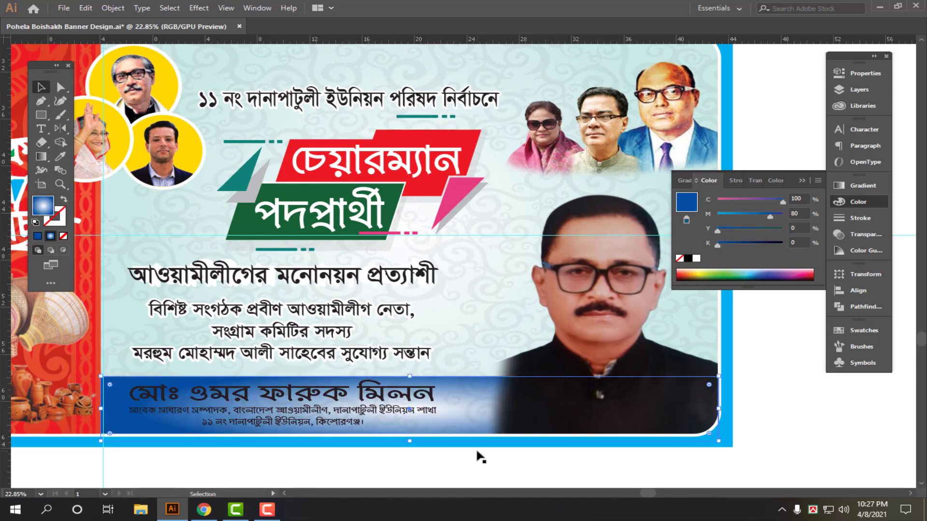
click(864, 187)
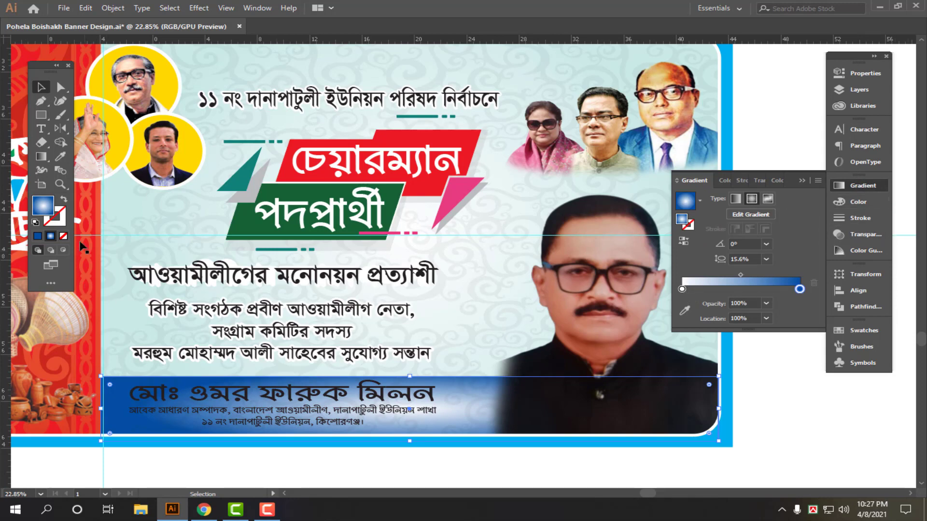
click(37, 236)
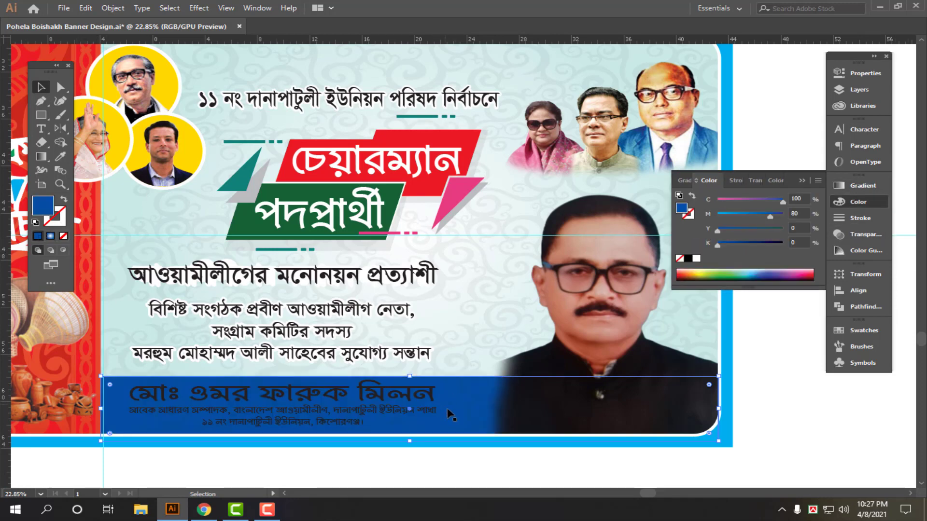
Step: Recolor the candidate's name and the designation lines on the blue strip to white
drag(314, 440, 334, 437)
click(338, 417)
shift+click(374, 386)
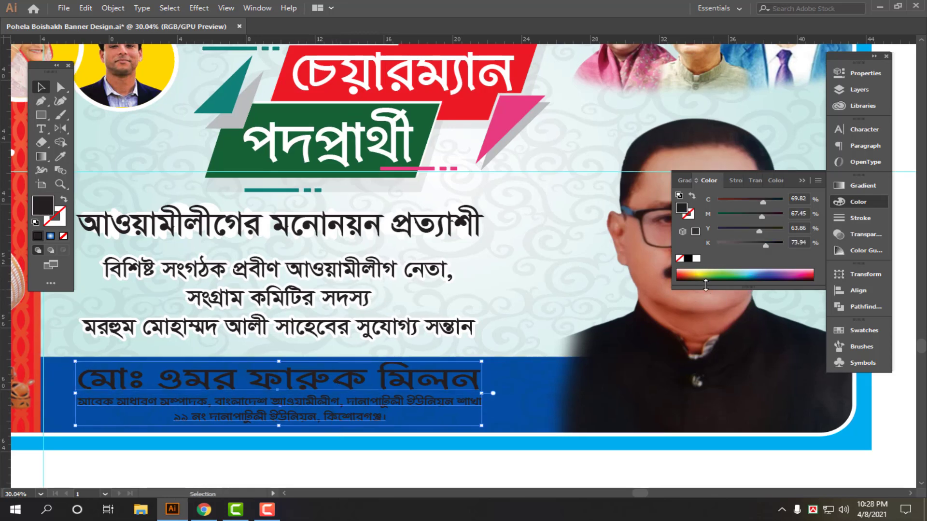
click(697, 259)
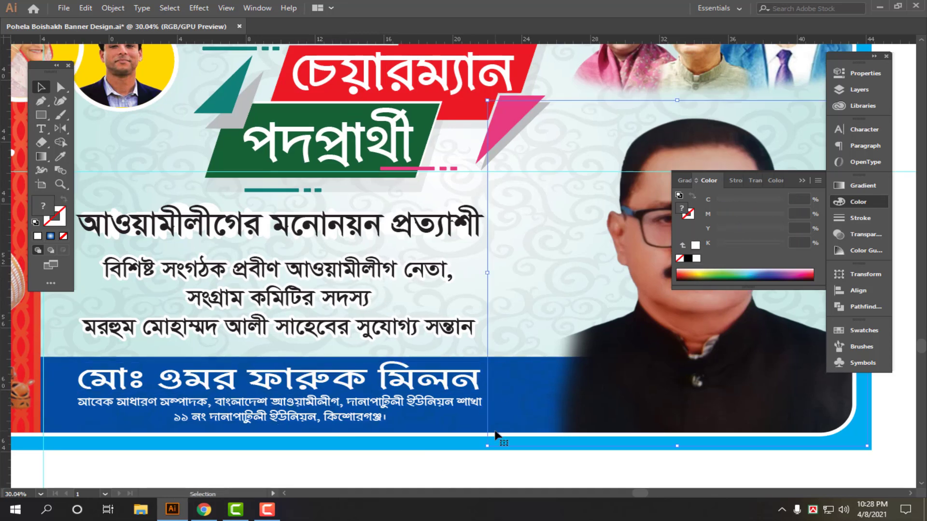
click(64, 380)
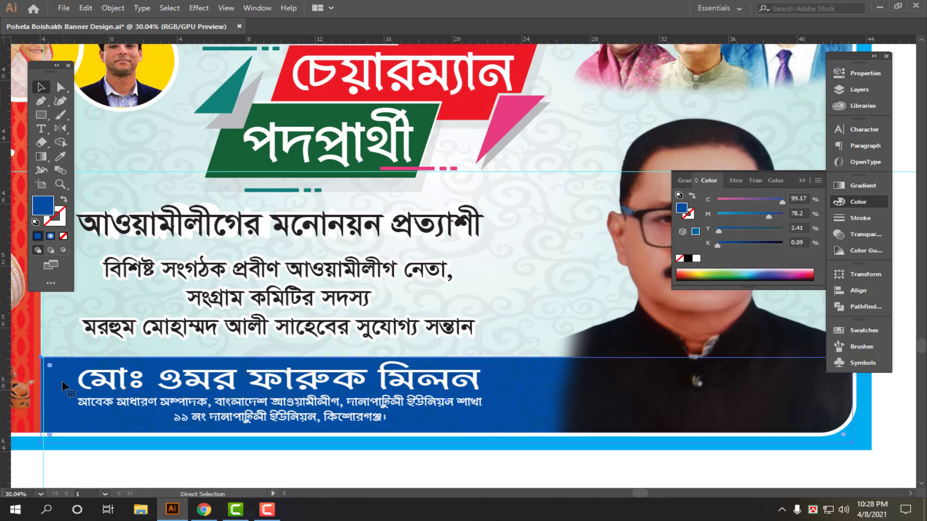
key(a)
key(v)
scroll(110, 333, up, 2)
click(132, 324)
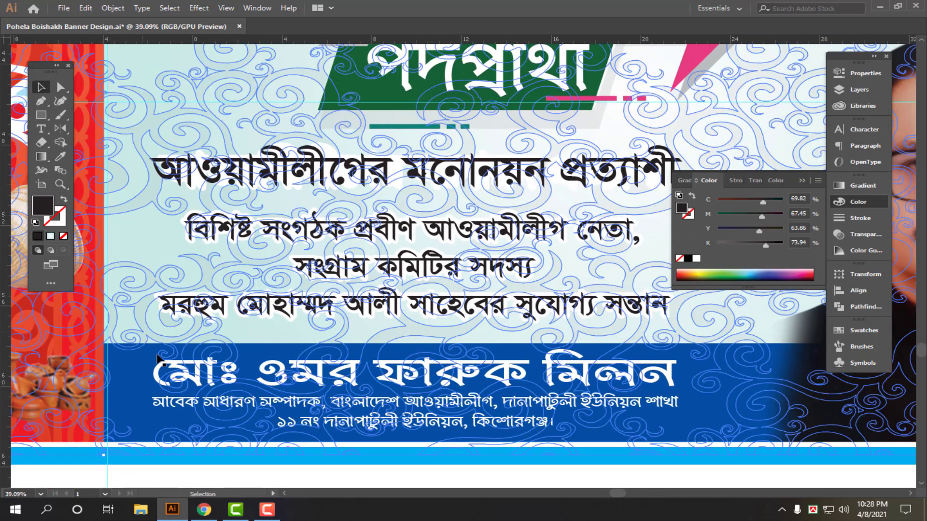
scroll(190, 452, down, 2)
click(285, 441)
Step: Select the blue name strip and nudge it upward slightly for more space above the candidate's name
drag(585, 404, 458, 418)
drag(106, 349, 126, 349)
drag(126, 349, 337, 373)
click(228, 340)
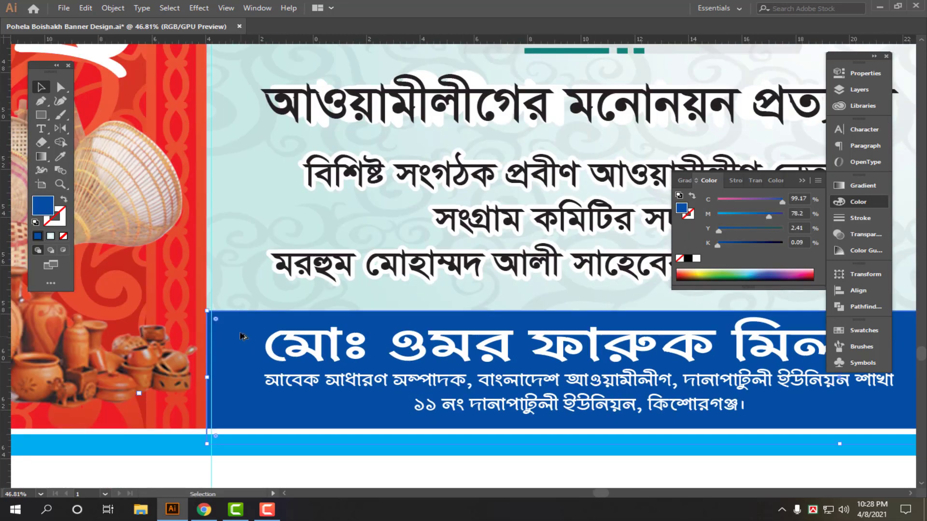
drag(241, 335, 249, 334)
key(Up)
key(Up)
key(Up)
key(Up)
key(Up)
key(Up)
key(Up)
key(Up)
key(Up)
key(Up)
key(Up)
key(Up)
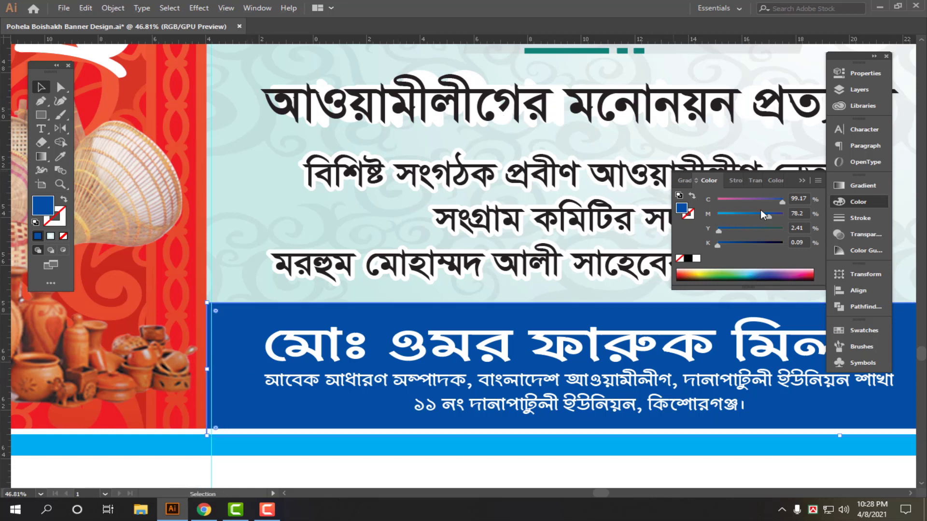
Step: Fill the strip edging the top of the blue name strip with cyan at C 100, M 0, Y 0, K 0
click(798, 198)
text(100)
key(Tab)
text(0)
key(Tab)
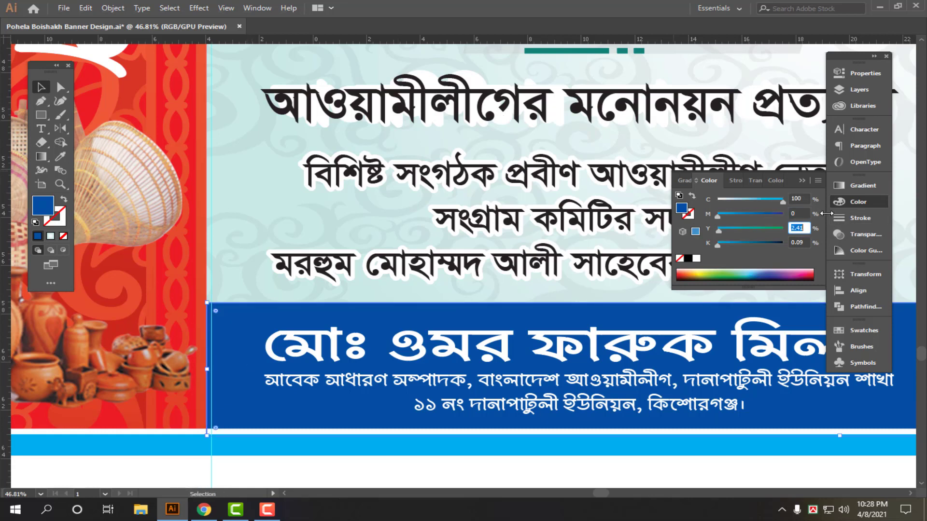
text(0)
key(Tab)
text(0)
scroll(421, 383, down, 4)
drag(561, 430, 405, 442)
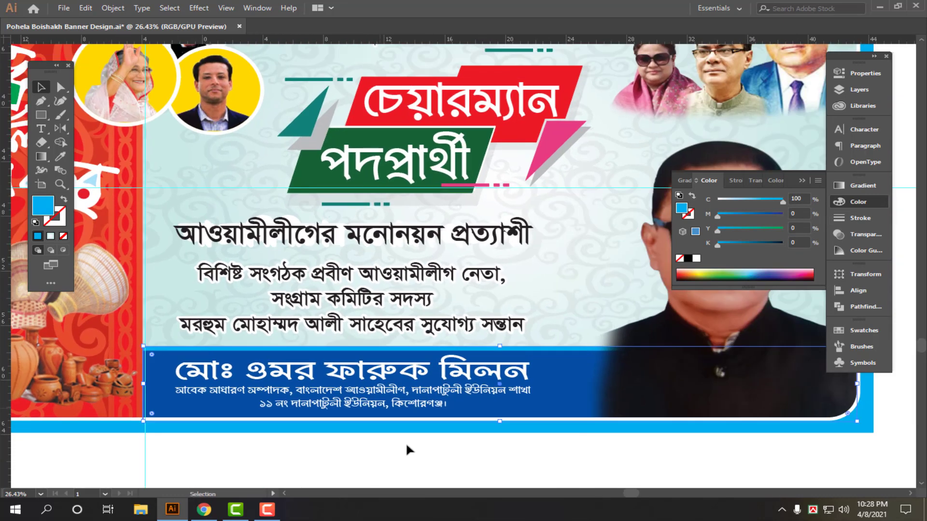
scroll(448, 381, down, 1)
drag(422, 390, 392, 412)
scroll(332, 375, up, 2)
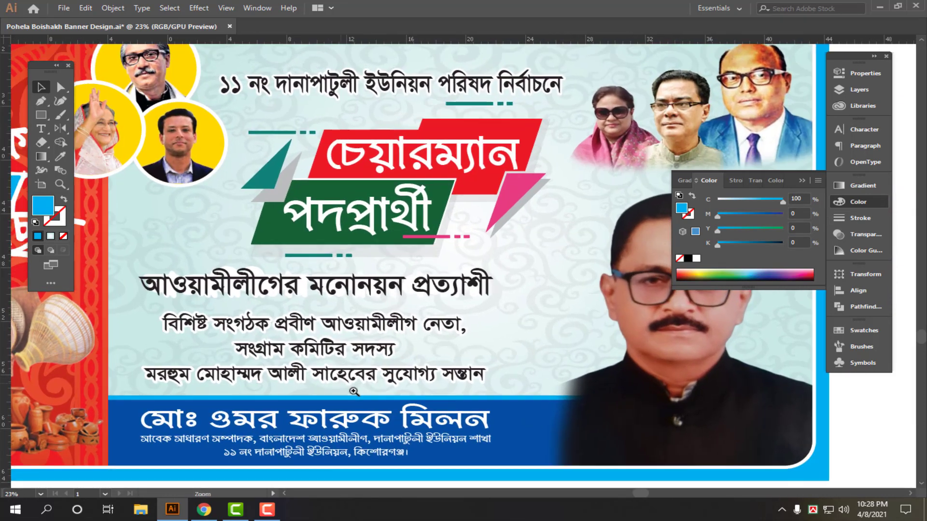
Step: Recolor the Awami League nomination line below the title ribbons to purple at C 50, M 100, Y 0, K 0
click(361, 289)
scroll(367, 312, up, 1)
scroll(368, 316, up, 1)
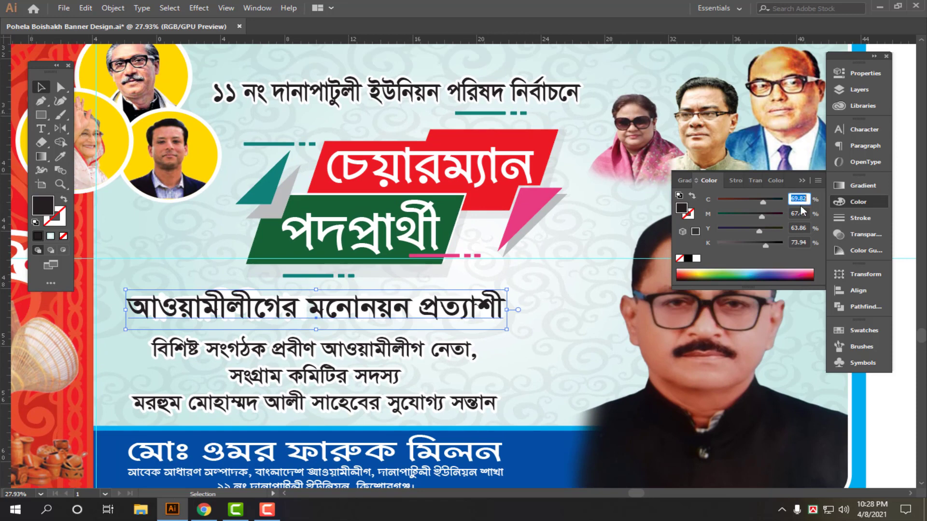
key(Tab)
text(100)
key(Tab)
text(0)
key(Tab)
text(0)
key(Return)
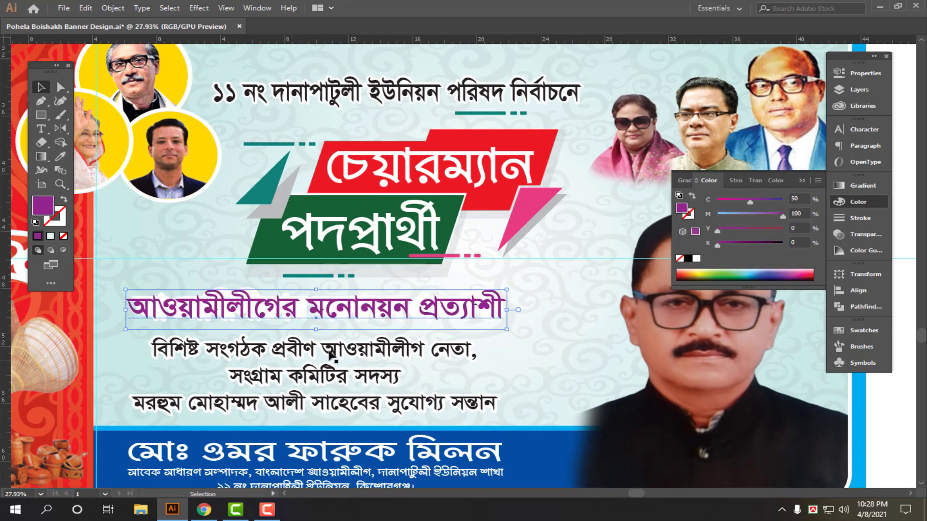
Step: Recolor the union council election line above the title ribbons to blue at C 100, M 80, Y 0, K 0
click(318, 369)
scroll(464, 369, down, 3)
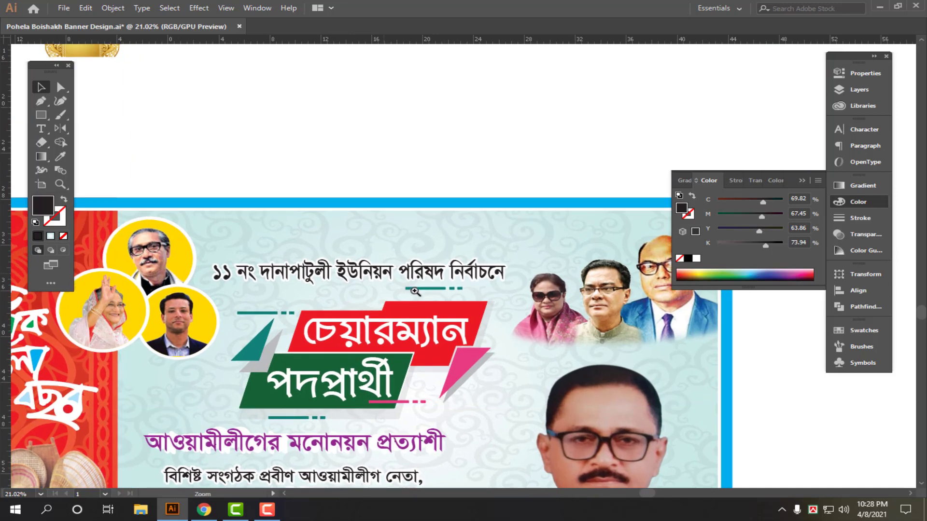
drag(415, 291, 432, 290)
click(428, 280)
scroll(429, 296, up, 2)
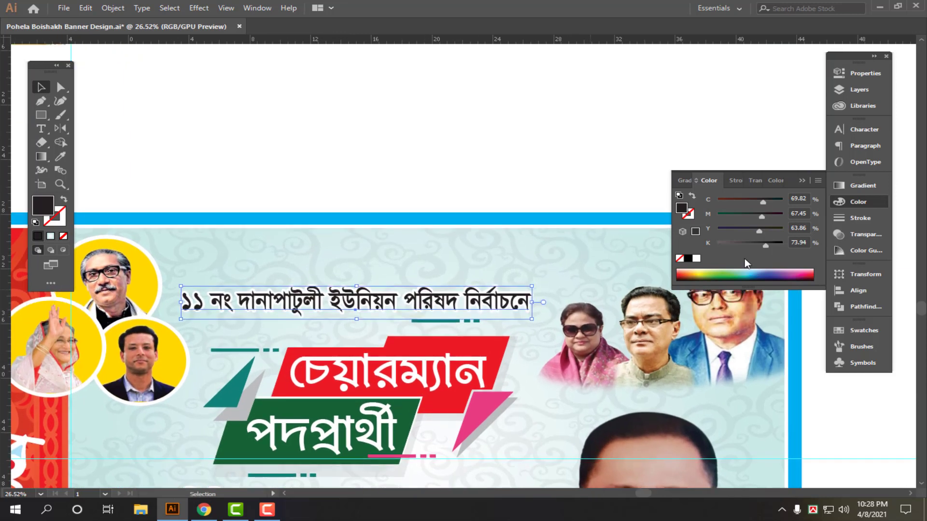
key(Tab)
text(80)
key(Tab)
text(0)
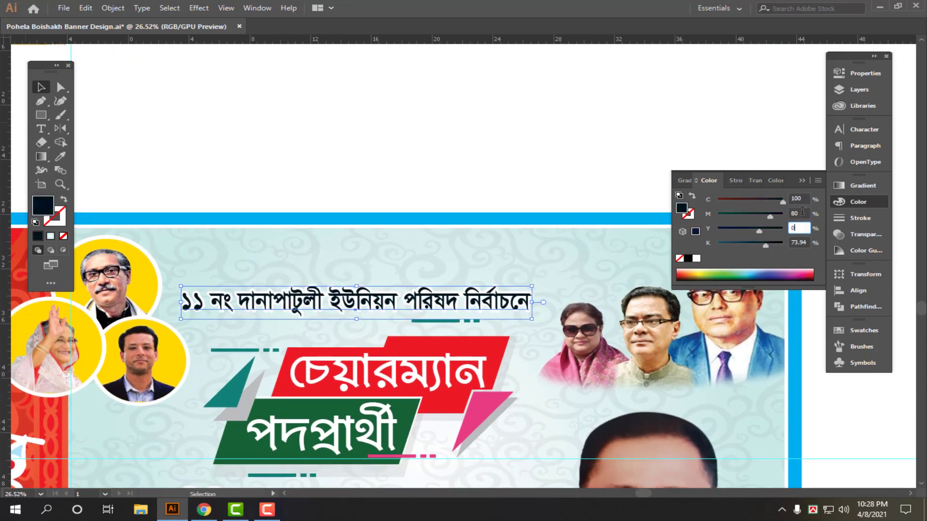
key(Tab)
text(0)
key(Return)
click(444, 180)
Step: Duplicate the blue election line above itself, scale the copy down to about two thirds and fill it with black
drag(328, 301, 327, 333)
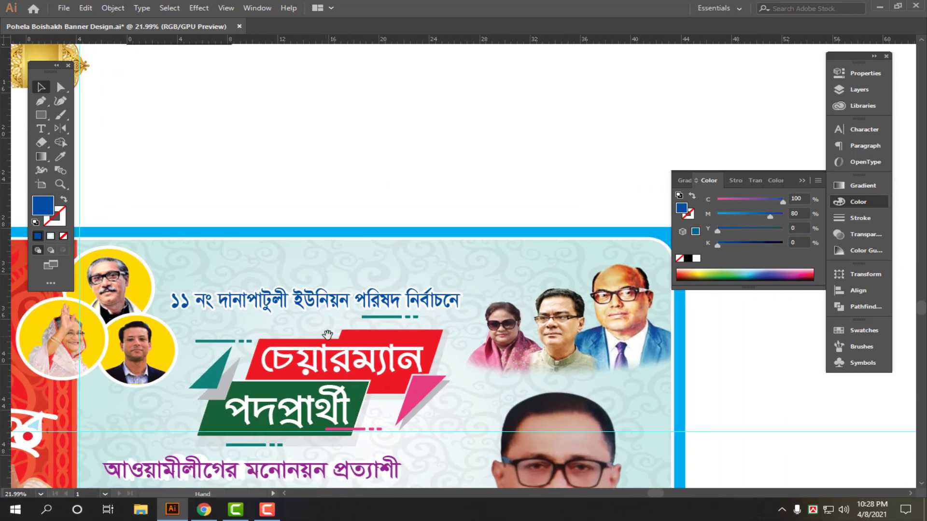
drag(353, 305, 379, 259)
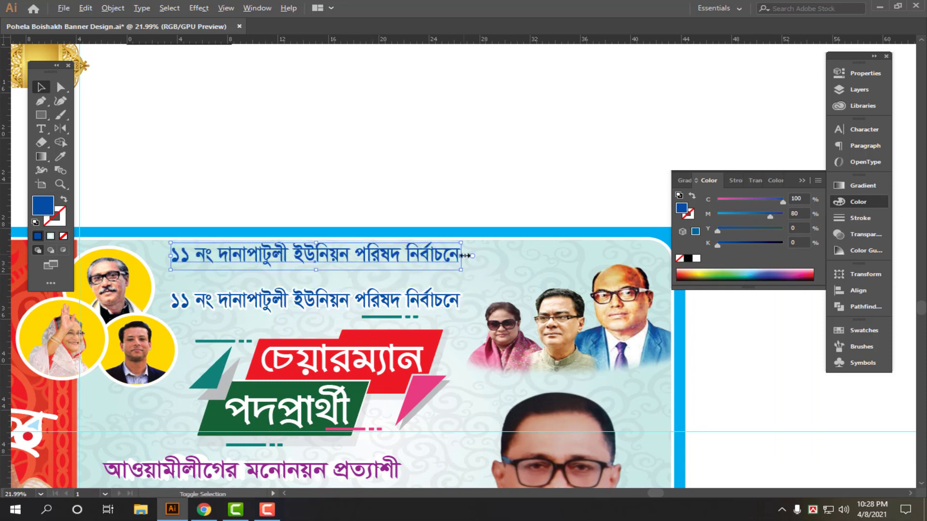
drag(464, 255, 405, 256)
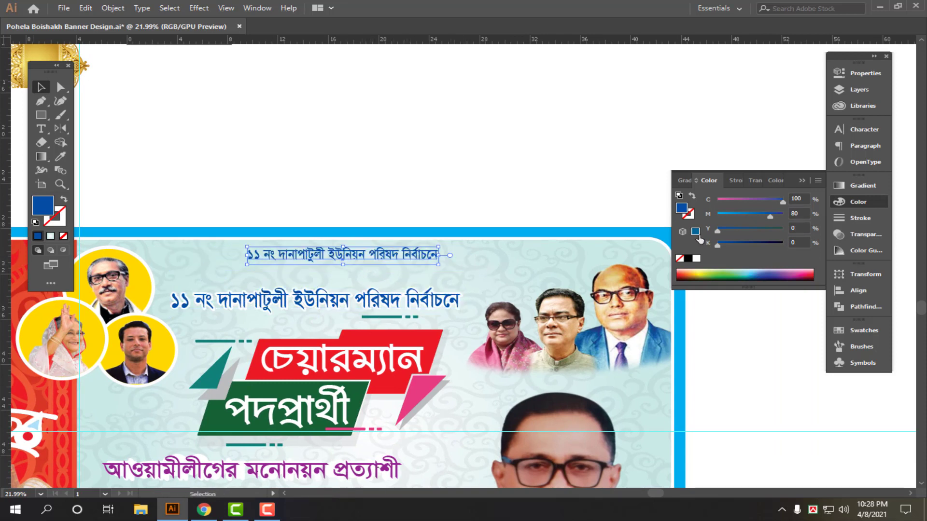
click(688, 259)
Step: Replace the small black copy's text with "আল্লাহ সর্ব শক্তিমান"
double_click(403, 257)
key(ctrl+a)
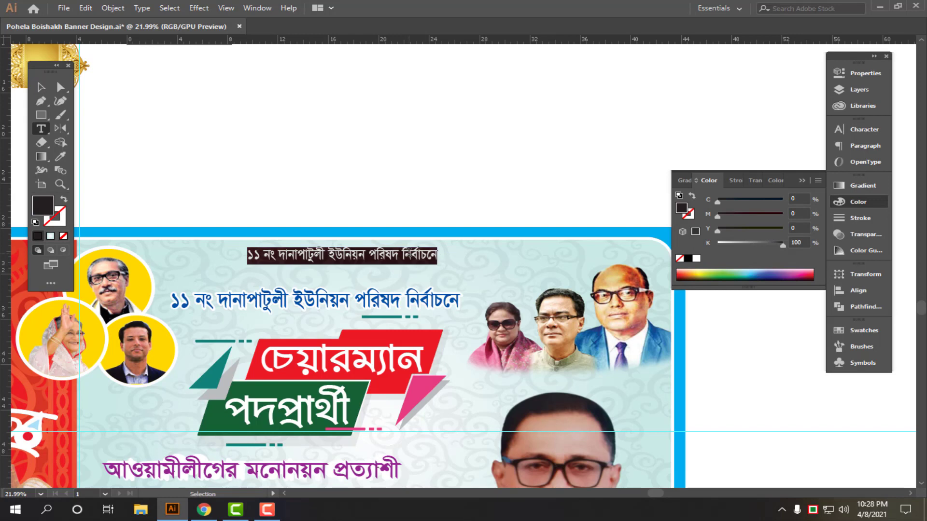
text(অ)
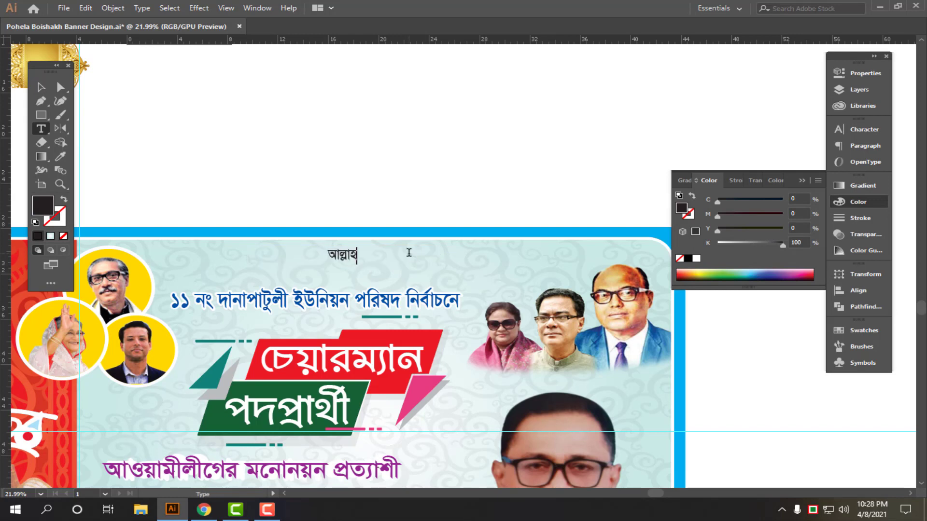
text(ল্লাহ সর্ব শক্তিমান)
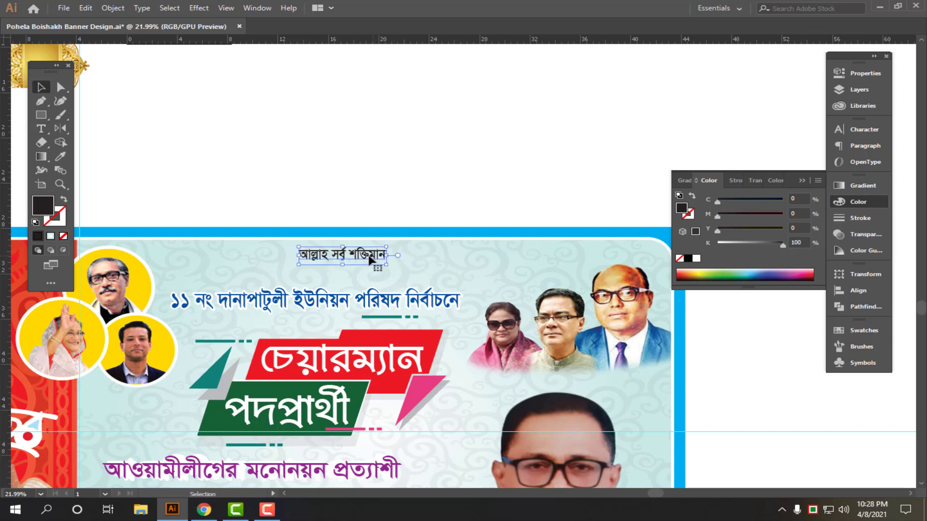
key(Escape)
Step: Duplicate the small slogan toward the round portraits and change the copy's text to "জয় বাংলা"
drag(380, 254, 232, 262)
double_click(232, 256)
key(ctrl+a)
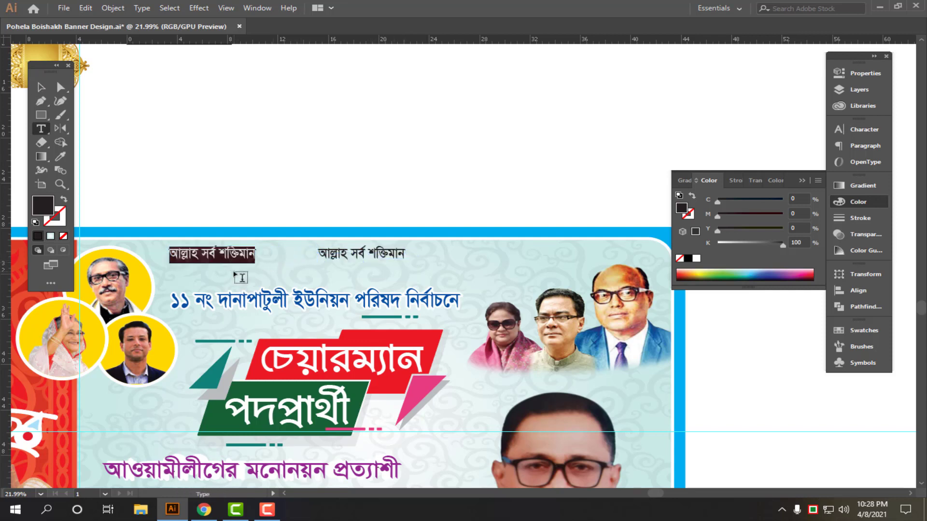
text(জয় বাংল)
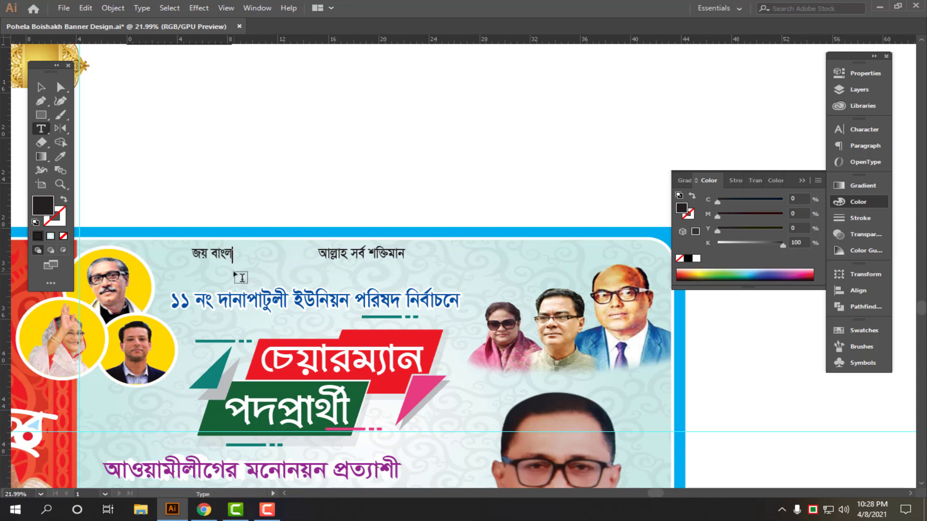
text(া)
key(Escape)
Step: Enlarge the "জয় বাংলা" slogan slightly and underline it
mouse_move(235, 264)
mouse_down()
mouse_move(260, 275)
mouse_move(242, 270)
mouse_up()
drag(204, 241, 203, 243)
key(ctrl+z)
key(ctrl+t)
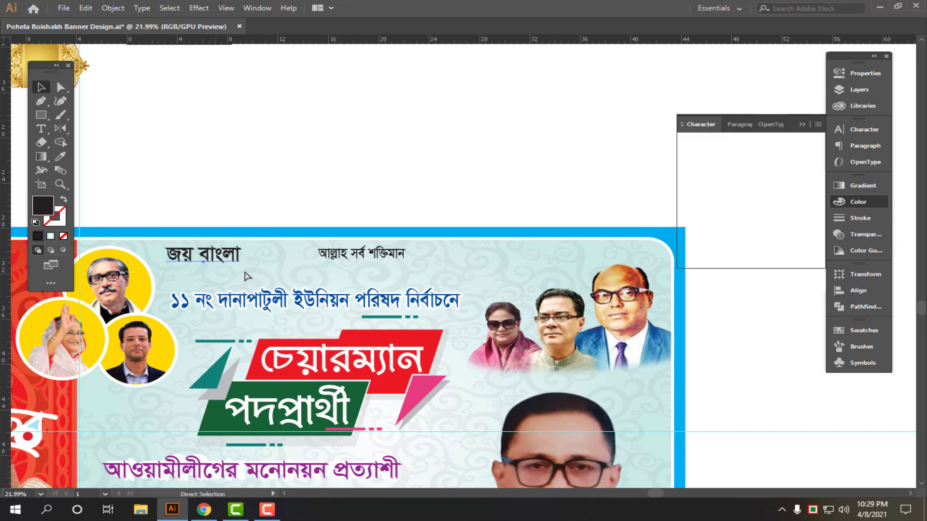
click(794, 242)
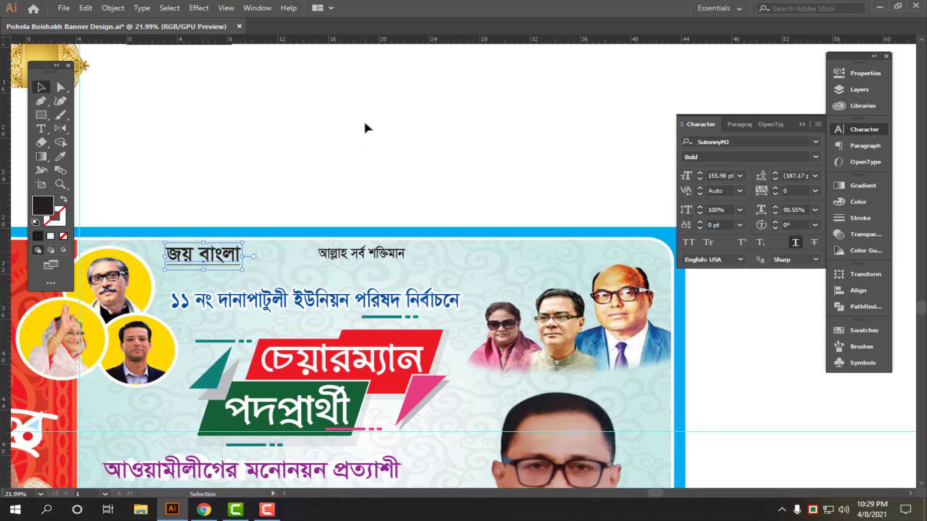
Step: Duplicate the underlined "জয় বাংলা" slogan above the three-person portrait group and select the copy's second word
key(Tab)
drag(240, 254, 540, 259)
double_click(539, 256)
double_click(551, 255)
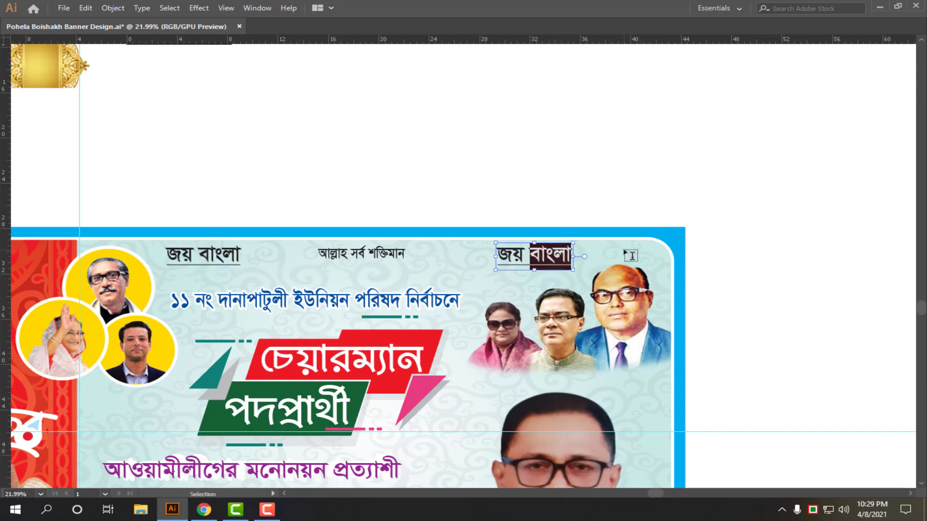
key(F12)
text(যয়মড়যনমখৎ)
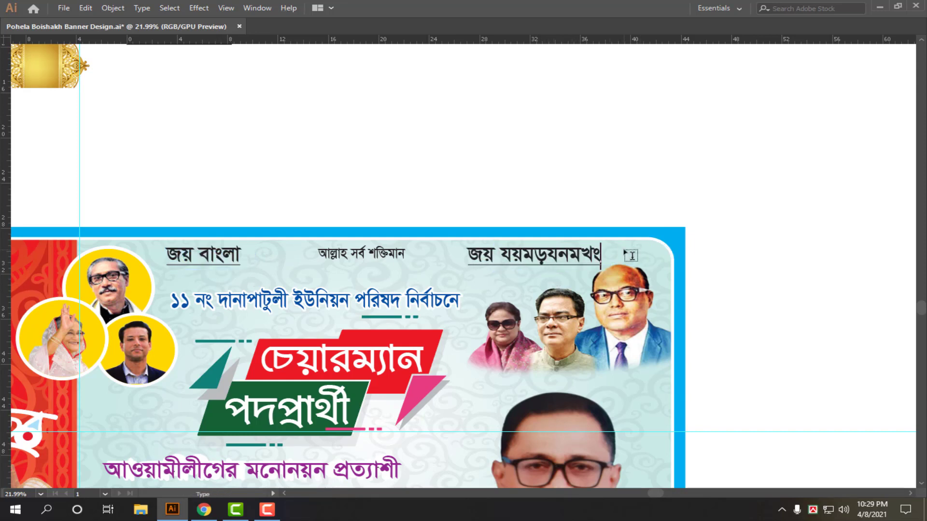
key(ctrl+z)
key(ctrl+z)
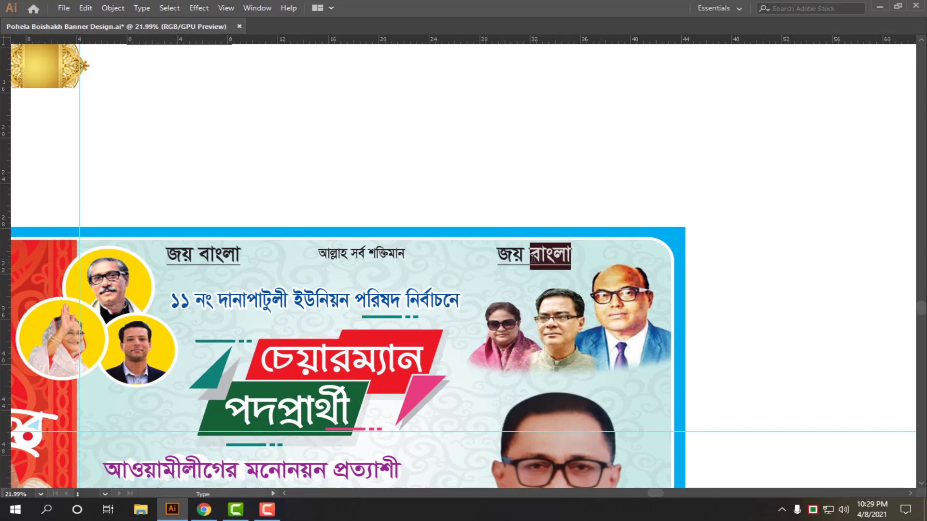
Step: Replace the selected second word with "বঙ্গবন্ধু" so the slogan reads "জয় বঙ্গবন্ধু"
text(বঙ)
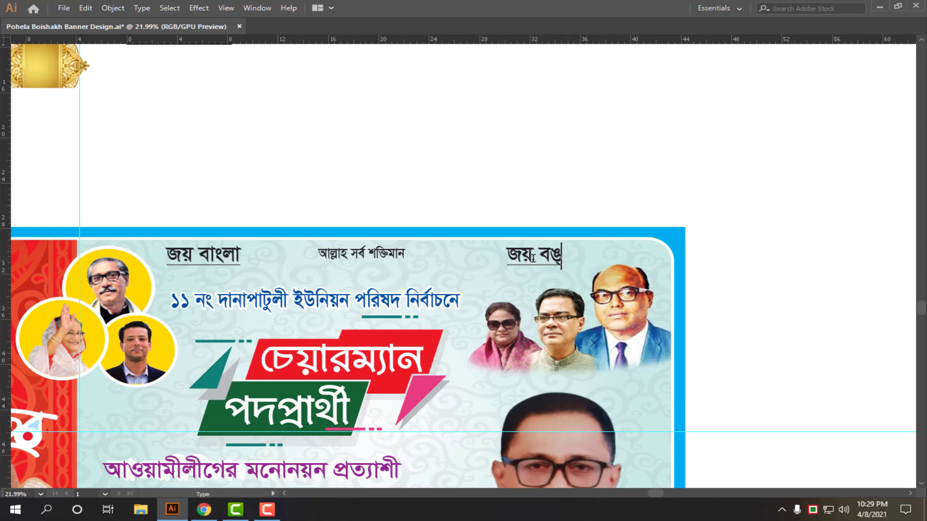
text(্গবন্ধু)
key(Escape)
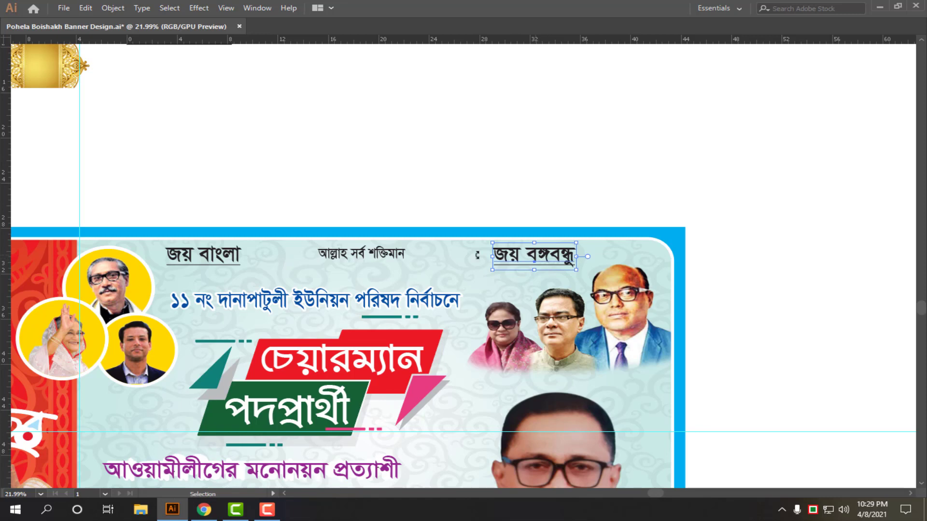
Step: Scale the three slogans along the light panel's top edge down slightly as one selection
shift+click(369, 256)
drag(577, 257, 550, 257)
key(Tab)
click(430, 199)
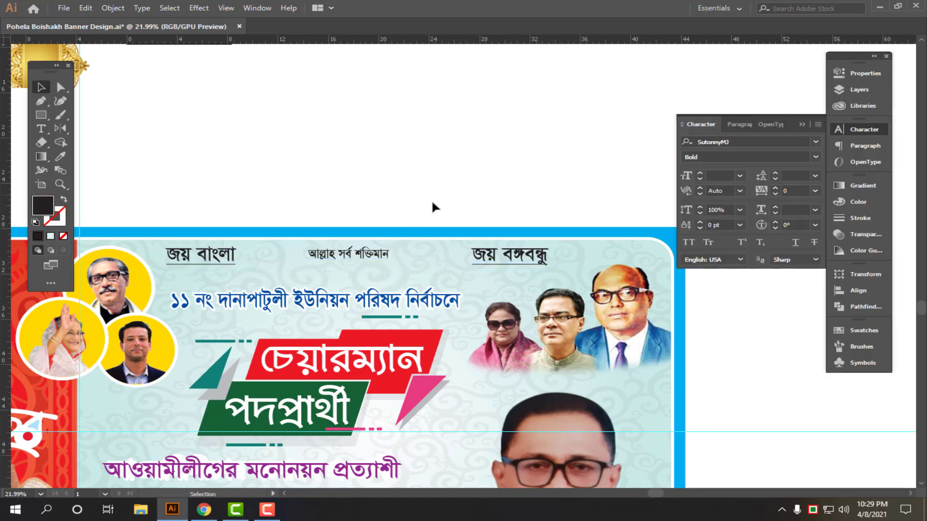
Step: Duplicate the blue name strip to the light panel's top edge, behind the slogans, with its rounded corner facing up
drag(466, 268, 425, 275)
drag(449, 309, 460, 230)
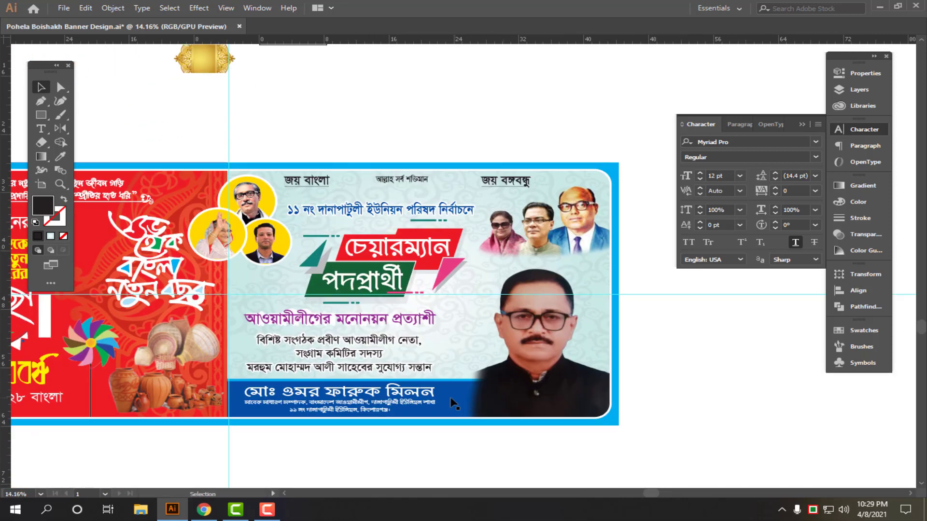
drag(450, 399, 450, 229)
key(ctrl+z)
drag(239, 403, 284, 193)
drag(478, 146, 587, 269)
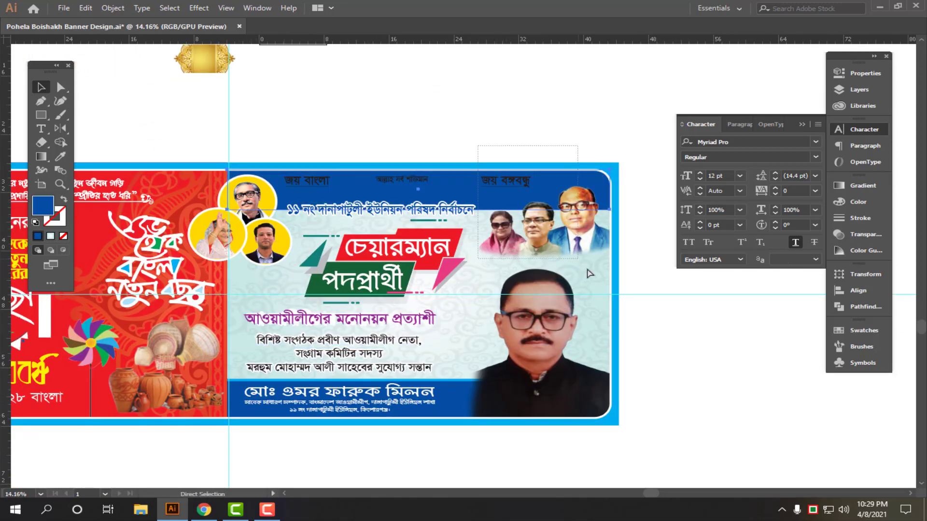
drag(542, 99, 538, 105)
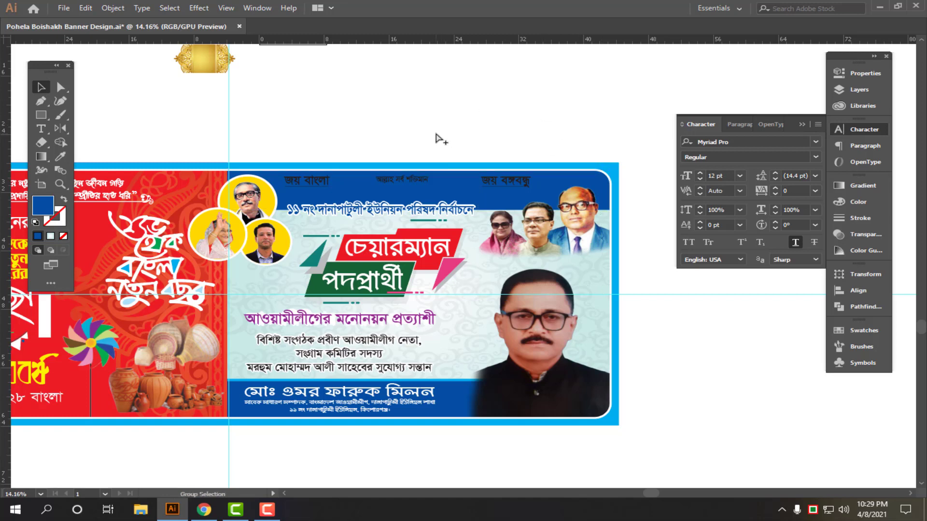
Step: Shorten the top strip to a narrow band around the slogans and fill it with the dark green sampled from the lower title ribbon
drag(392, 158, 421, 176)
click(336, 230)
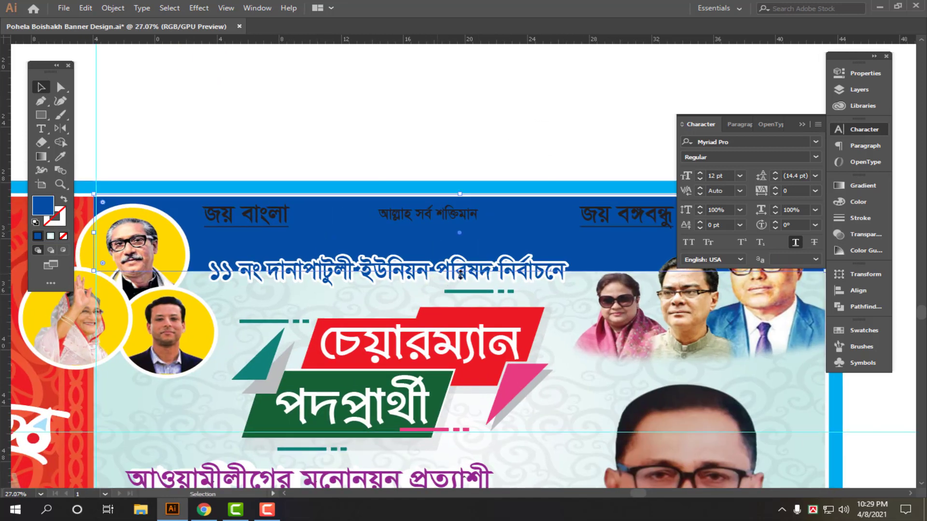
drag(460, 270, 460, 231)
key(i)
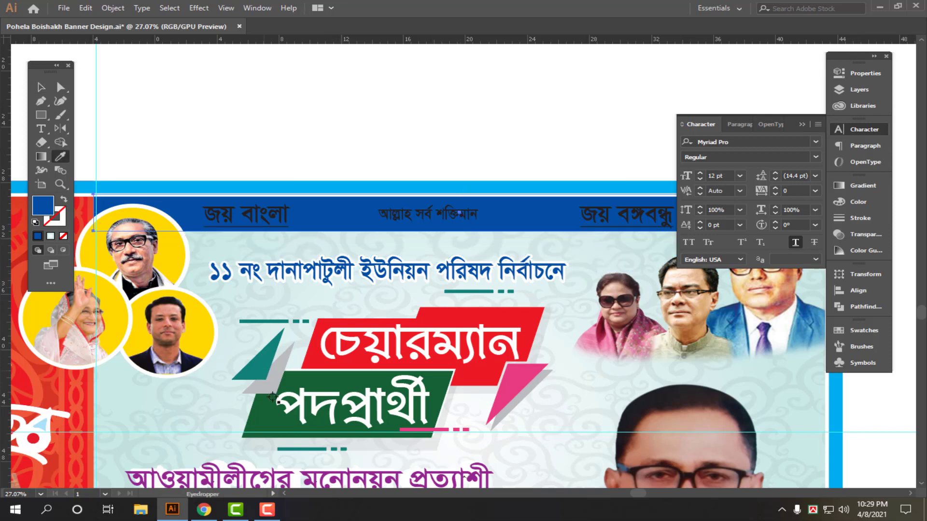
click(266, 429)
key(v)
Step: Recolor all three slogans on the green strip to white
click(263, 220)
shift+click(427, 213)
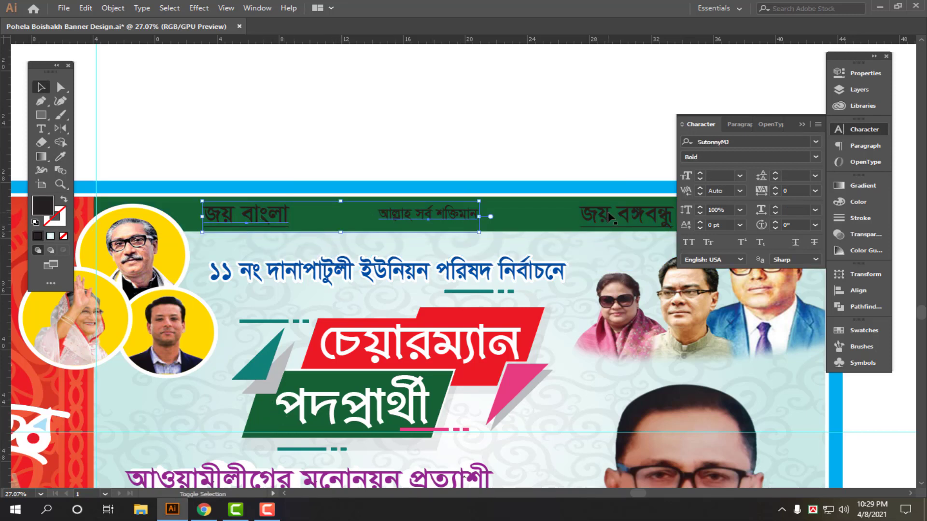
shift+click(626, 215)
click(842, 204)
click(696, 258)
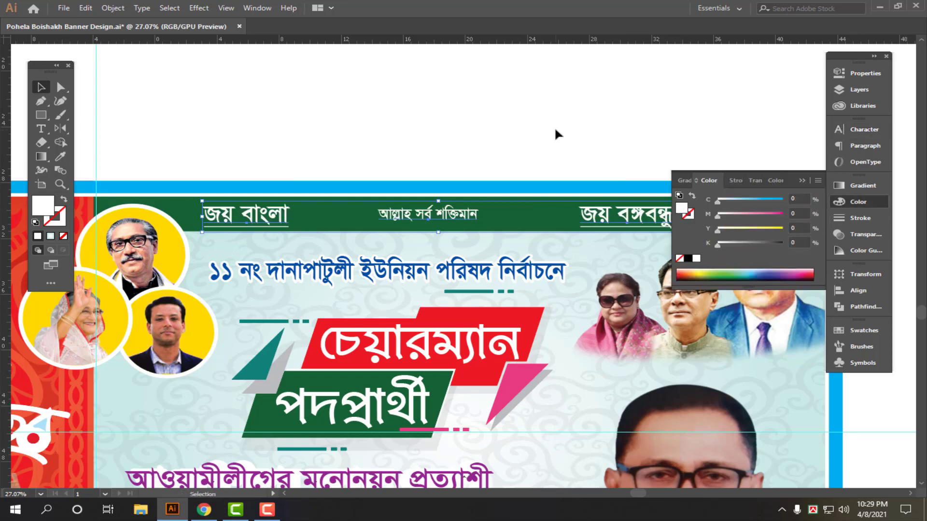
click(554, 130)
Step: Recolor the middle slogan "আল্লাহ সর্ব শক্তিমান" to yellow at Y 100
drag(555, 131, 535, 149)
drag(512, 169, 427, 246)
click(354, 249)
click(782, 229)
click(448, 172)
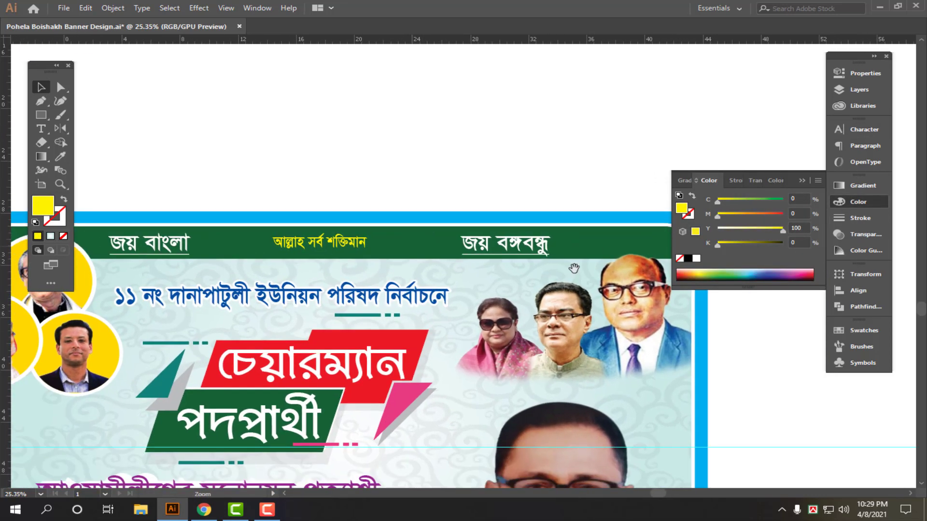
Step: Select the three-person portrait group below the green strip and nudge it down
drag(573, 269, 509, 262)
click(558, 278)
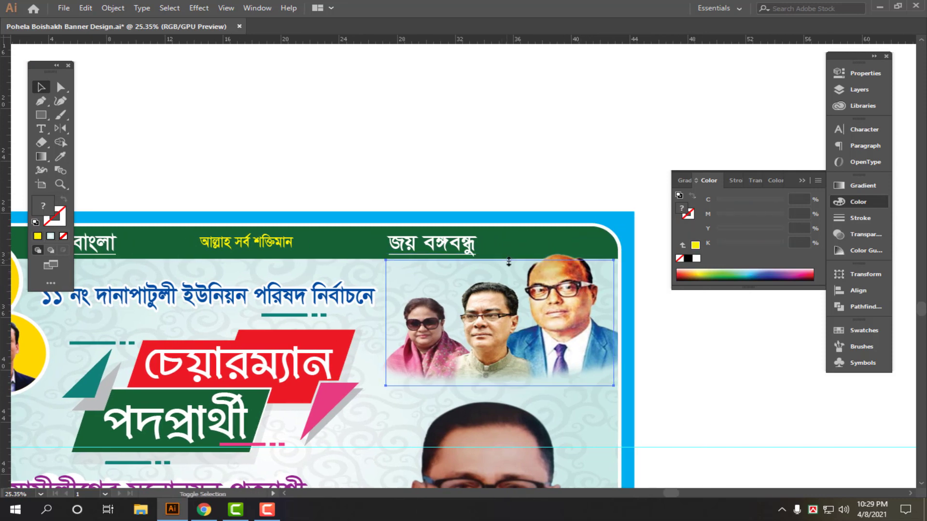
key(Down)
click(552, 159)
Step: Stretch the three slogans together horizontally so they spread wider across the green strip
drag(562, 158, 410, 179)
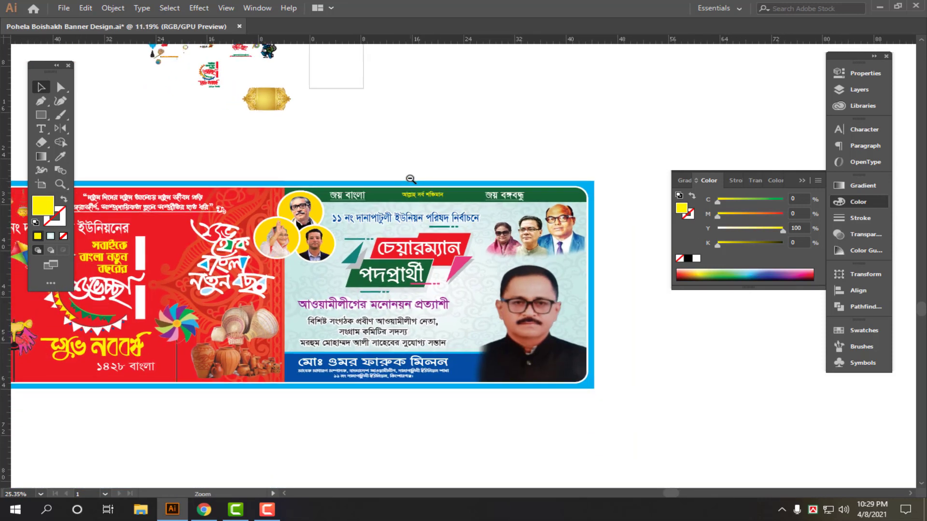
drag(472, 177, 492, 203)
click(491, 199)
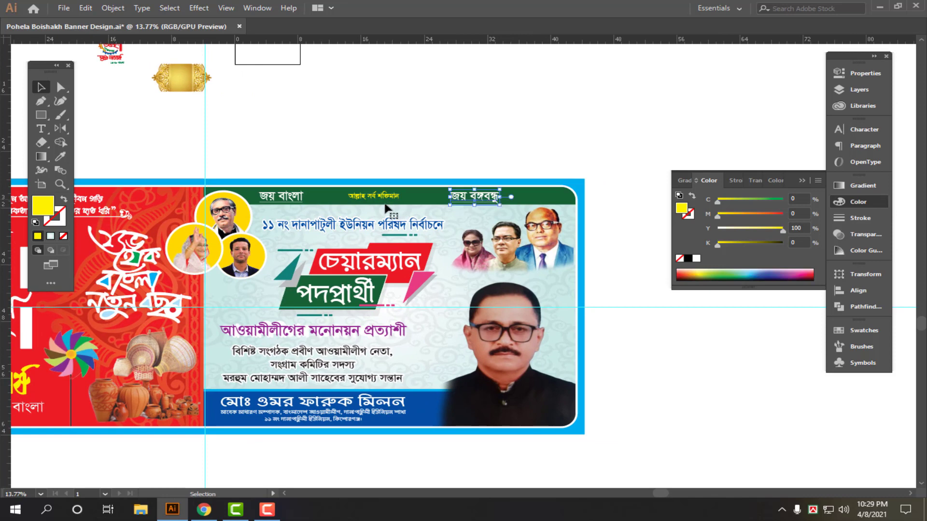
shift+click(383, 199)
shift+click(287, 198)
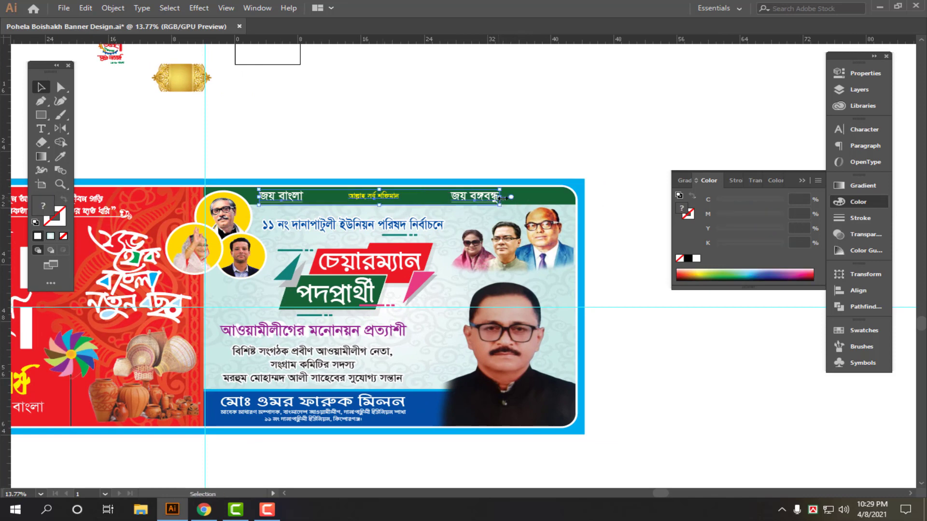
drag(503, 198, 537, 200)
click(523, 127)
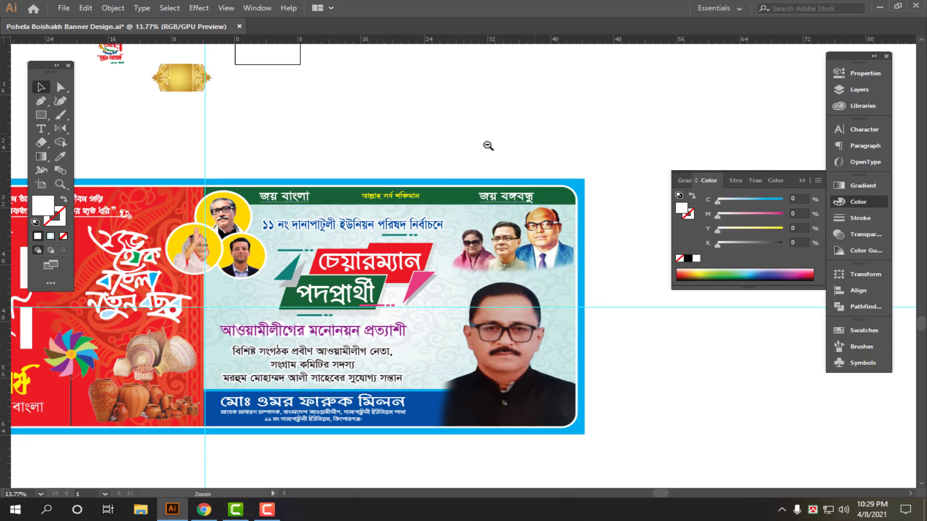
Step: Hide the panels and the guides for an unobstructed view of the whole banner
alt+click(488, 145)
key(Tab)
scroll(505, 304, up, 2)
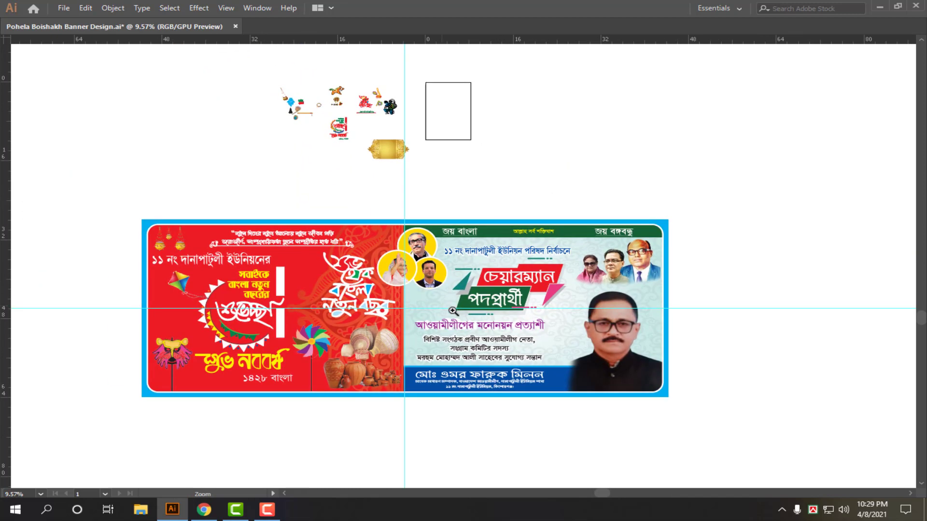
scroll(504, 305, up, 2)
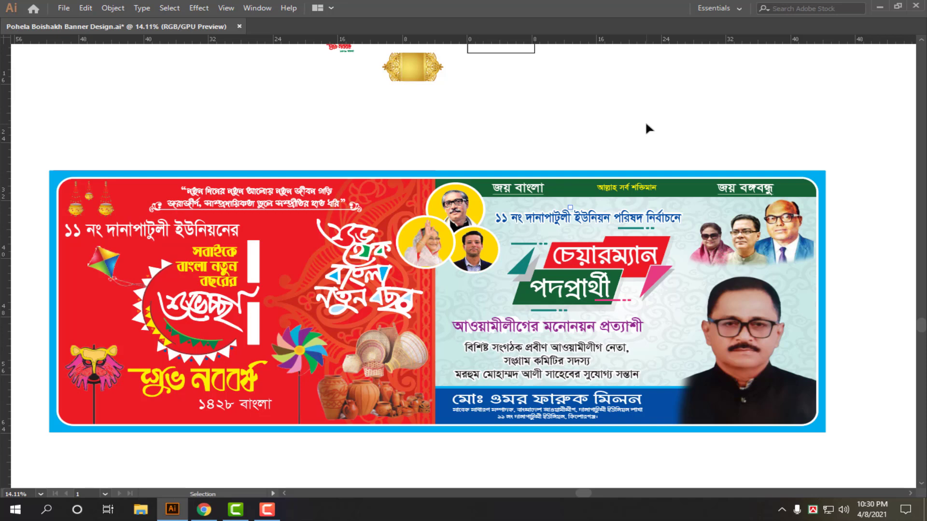
Step: Examine the complete banner, both halves, and the spare Pohela Boishakh artwork above it
key(z)
click(547, 334)
mouse_move(547, 333)
mouse_down()
mouse_move(583, 324)
mouse_move(553, 321)
mouse_up()
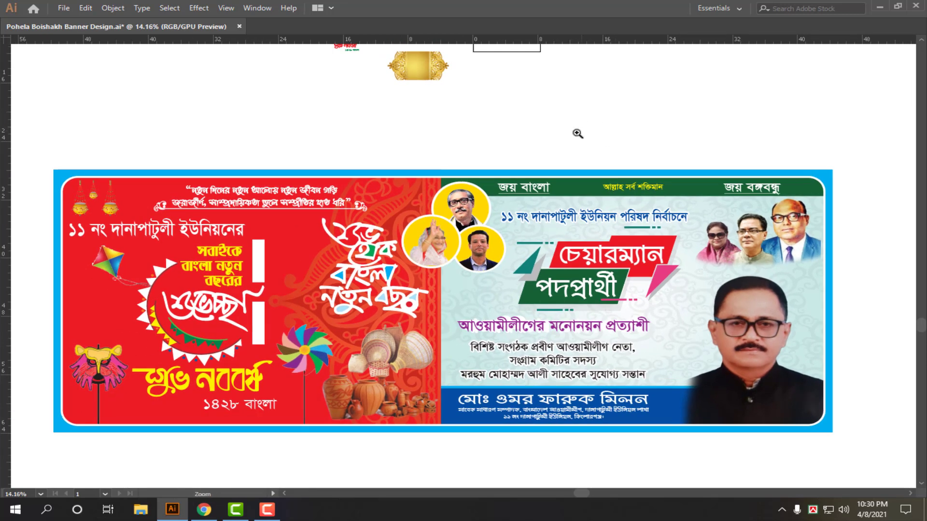
drag(566, 133, 524, 214)
drag(551, 169, 513, 185)
drag(443, 155, 459, 156)
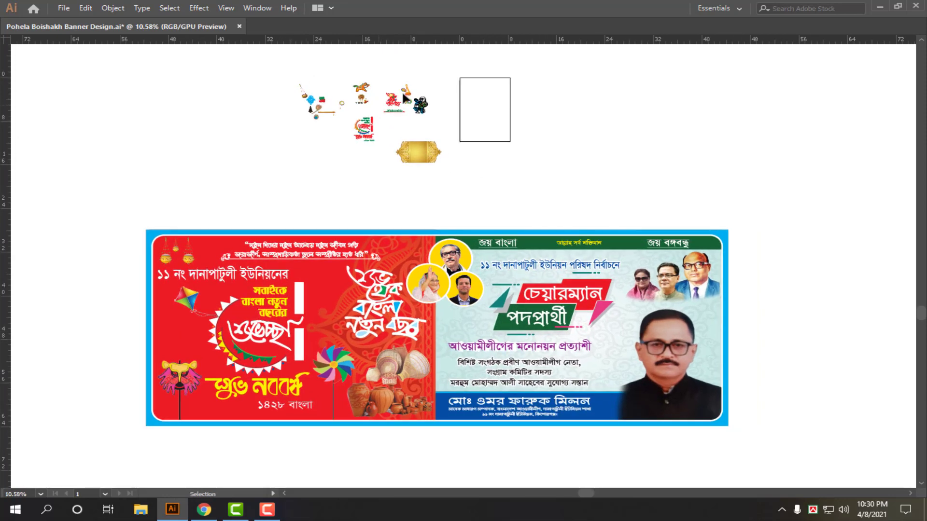
drag(383, 79, 578, 162)
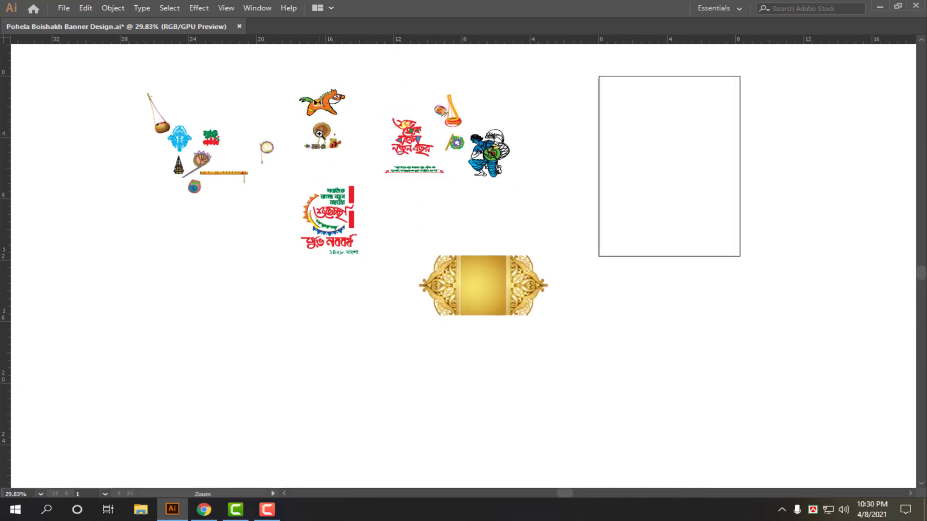
key(v)
scroll(242, 161, down, 6)
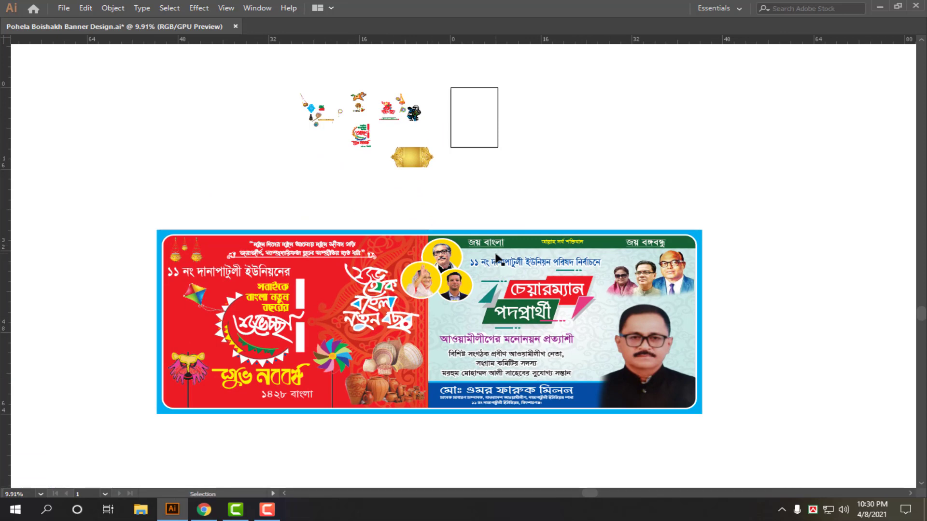
key(z)
drag(392, 87, 284, 130)
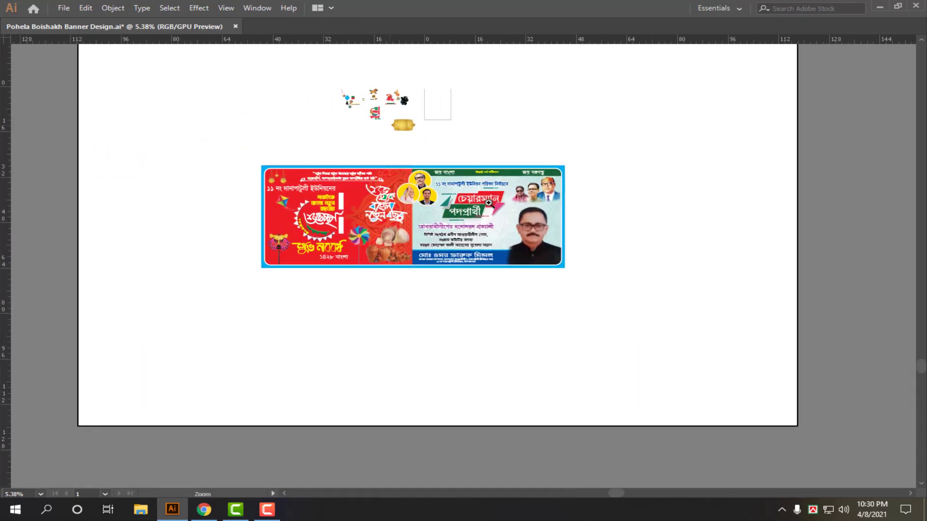
key(space)
drag(384, 128, 485, 184)
click(518, 167)
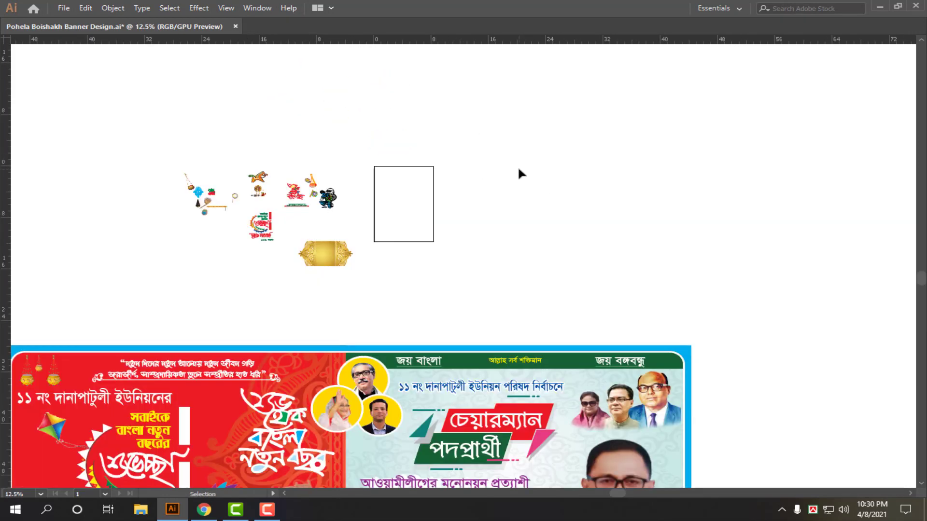
key(space)
drag(408, 291, 502, 162)
key(v)
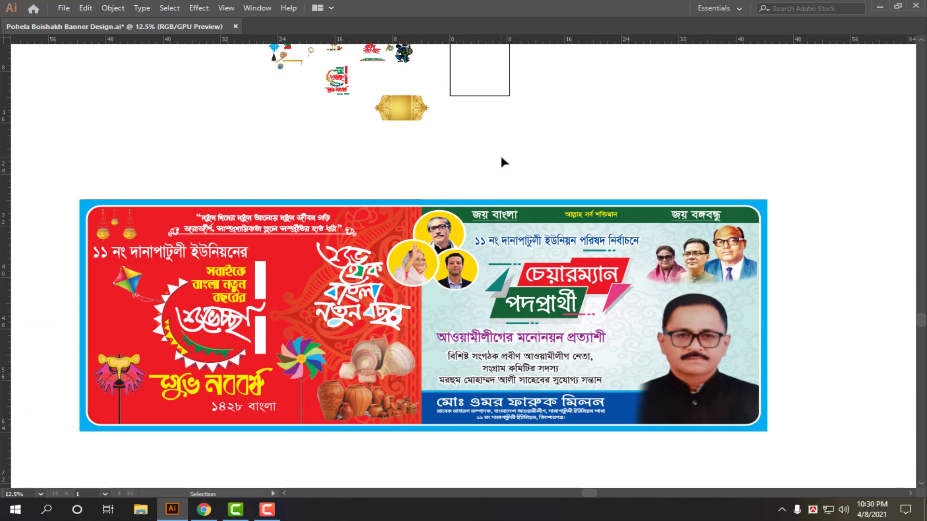
scroll(504, 167, up, 1)
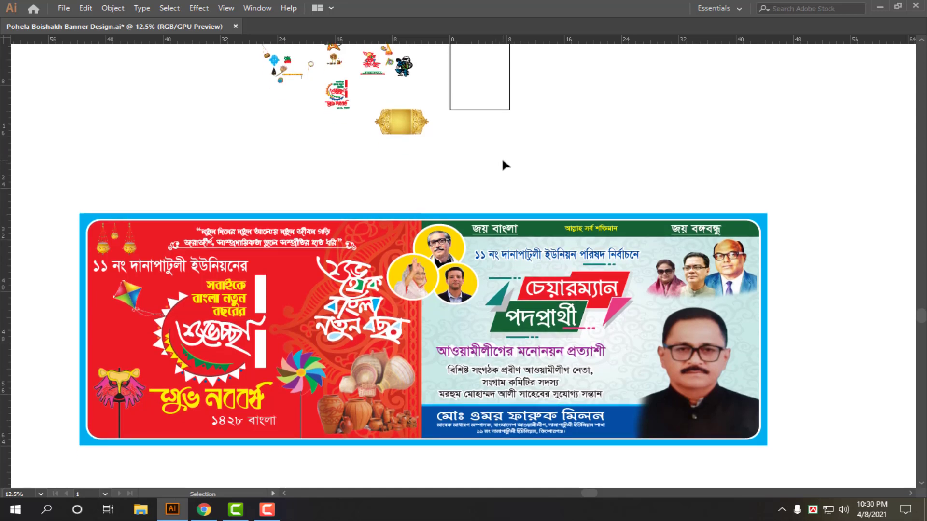